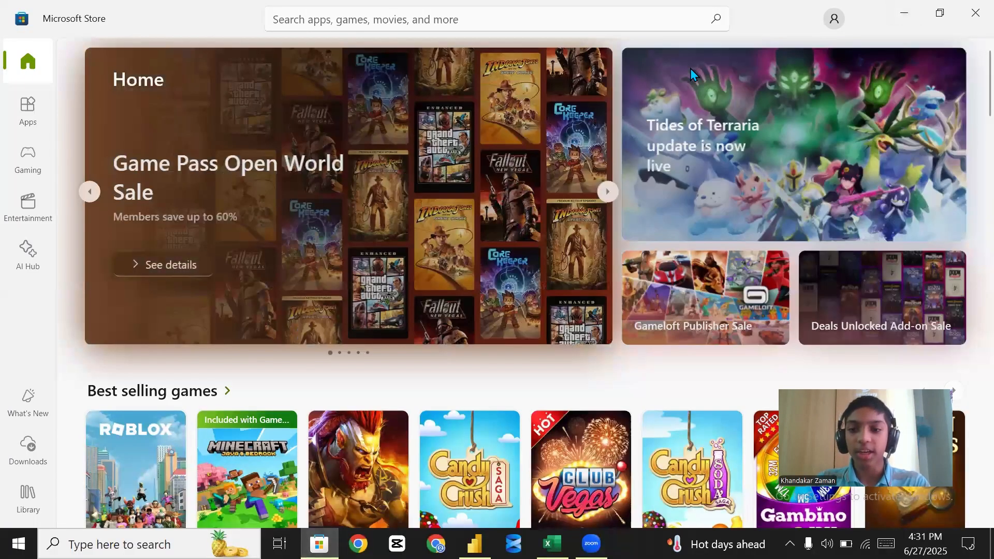
Search the Microsoft Store for "Power BI" and open the Power BI Desktop product page
left_click(450, 25)
type("Pow")
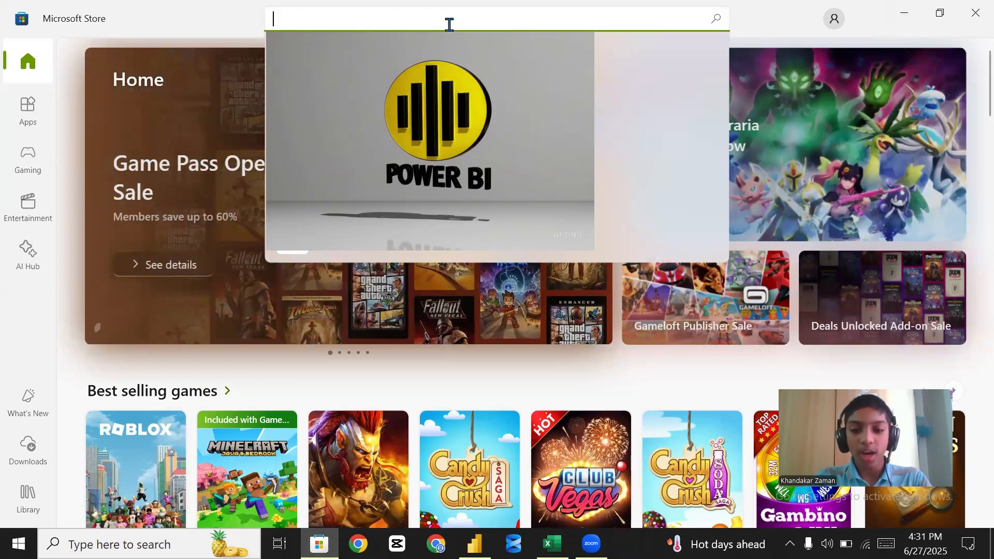
type("er BI")
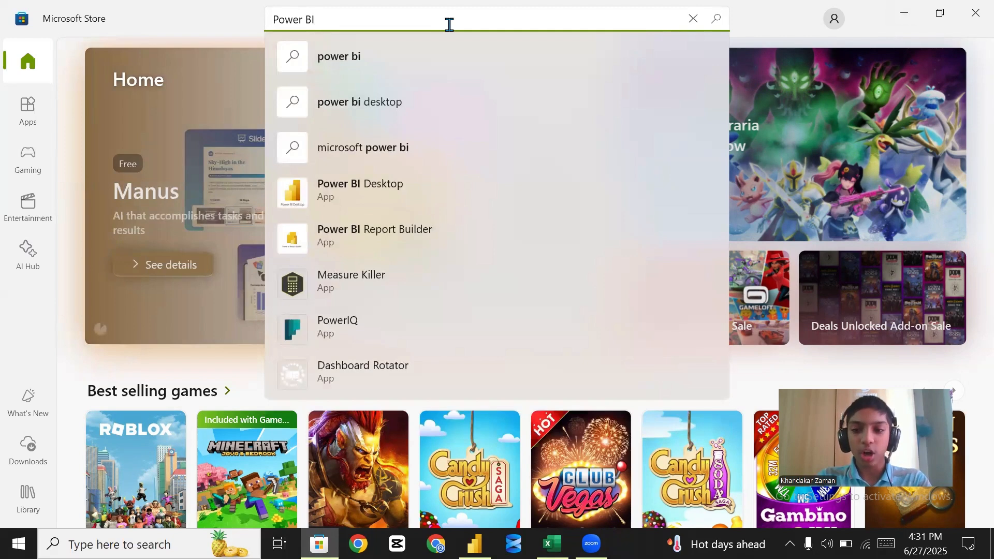
key("Return")
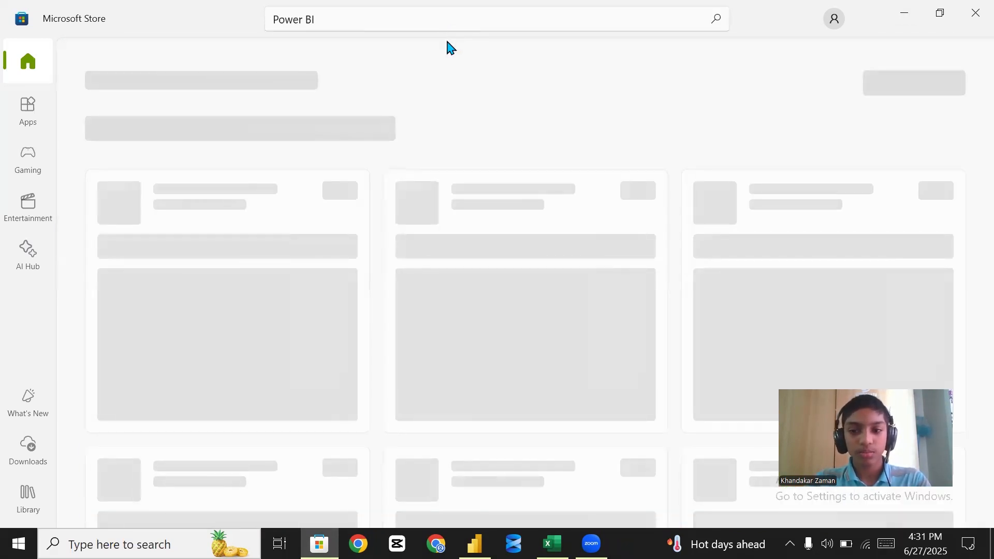
scroll(523, 148, "down", 2)
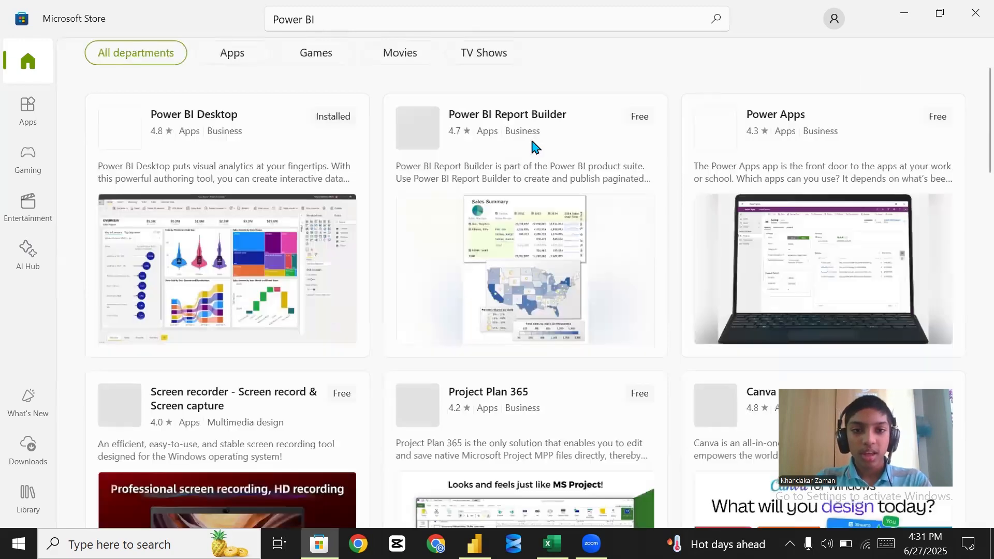
scroll(535, 148, "down", 1)
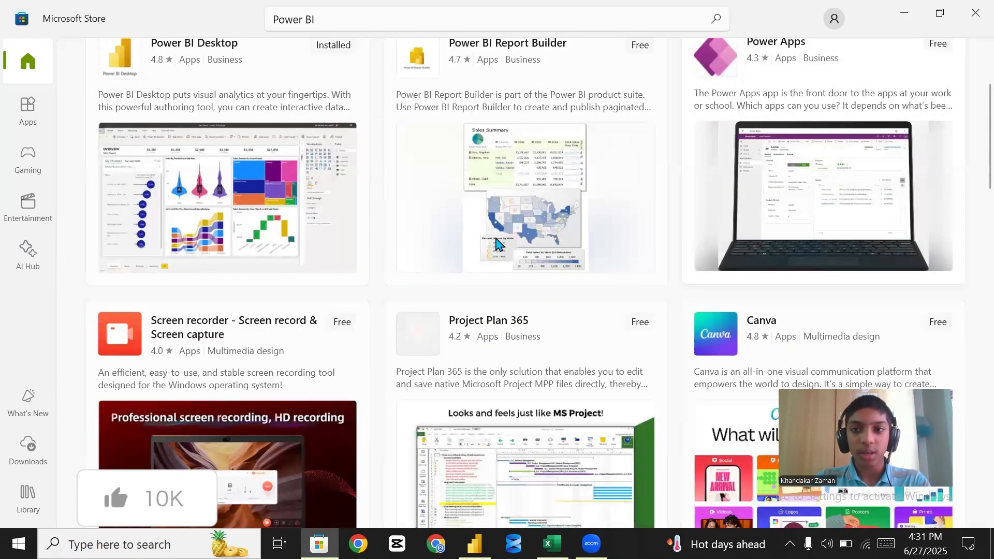
scroll(310, 196, "up", 1)
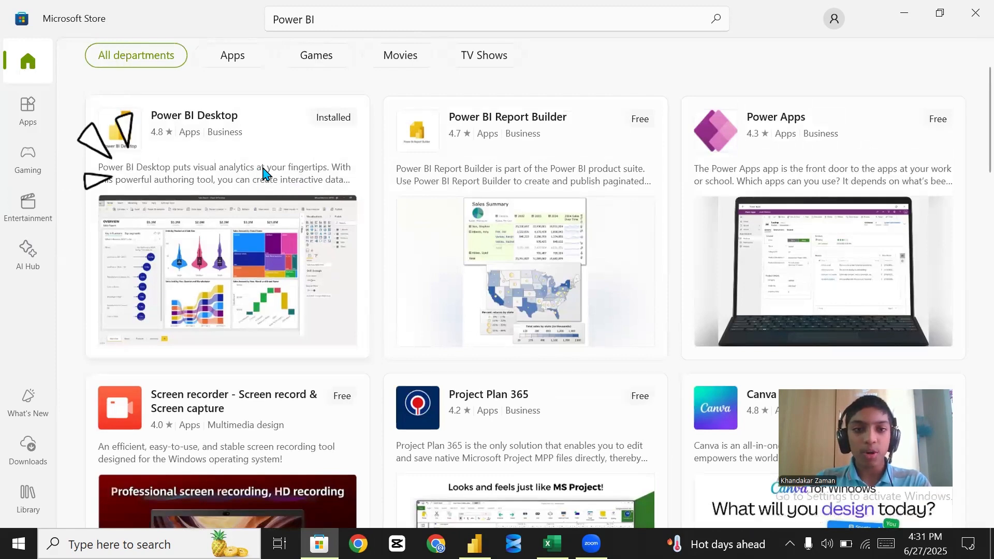
left_click(320, 193)
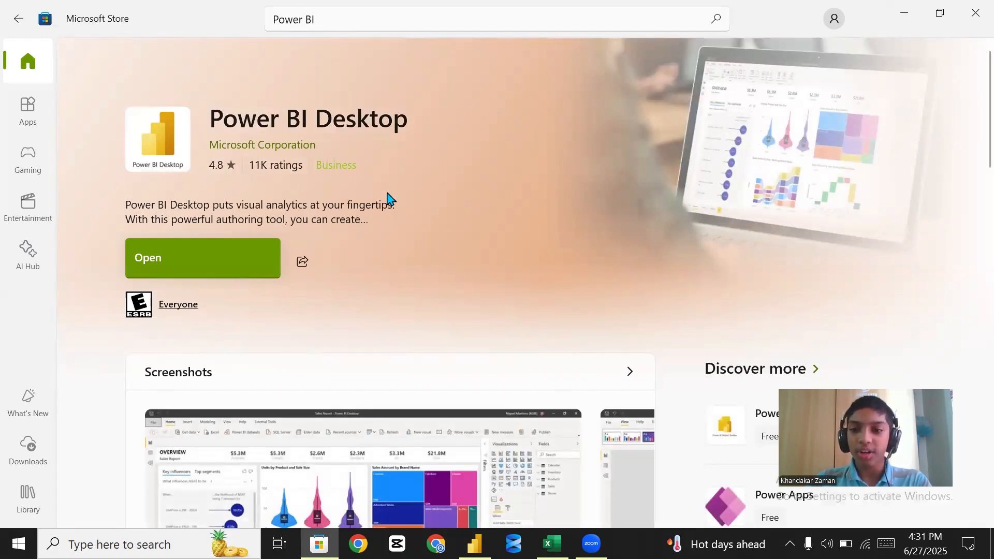
Look through the product screenshots on the Power BI Desktop store page
scroll(399, 199, "down", 5)
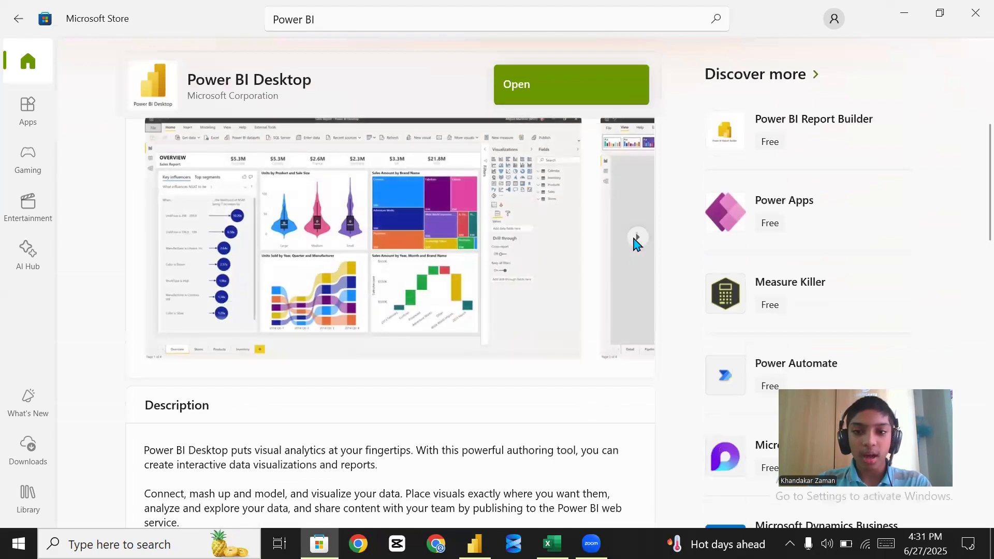
left_click(636, 238)
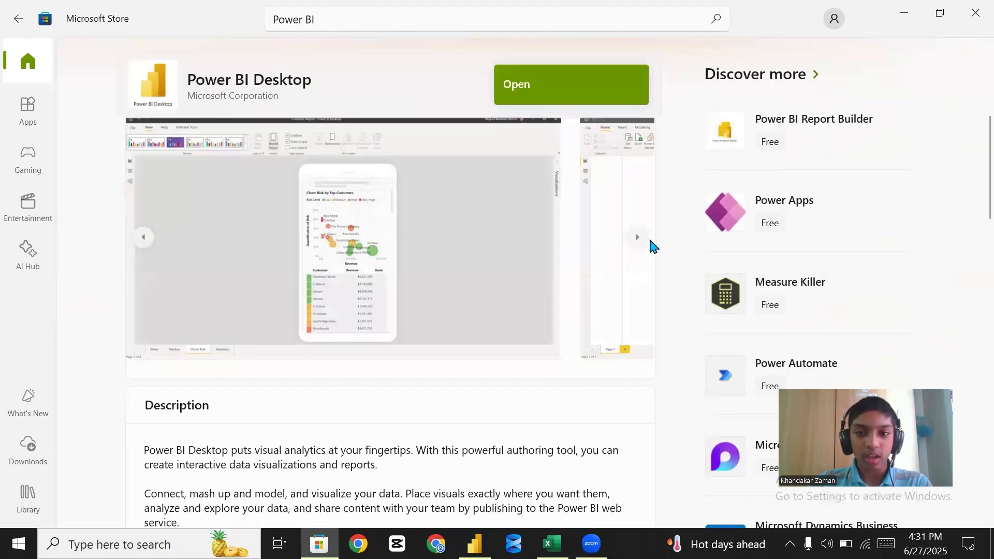
left_click(640, 248)
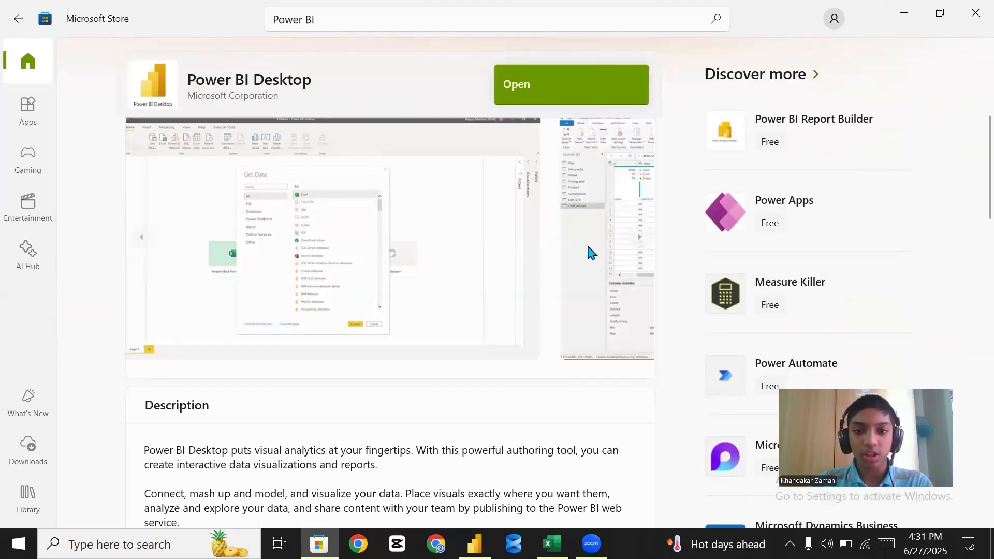
left_click(636, 246)
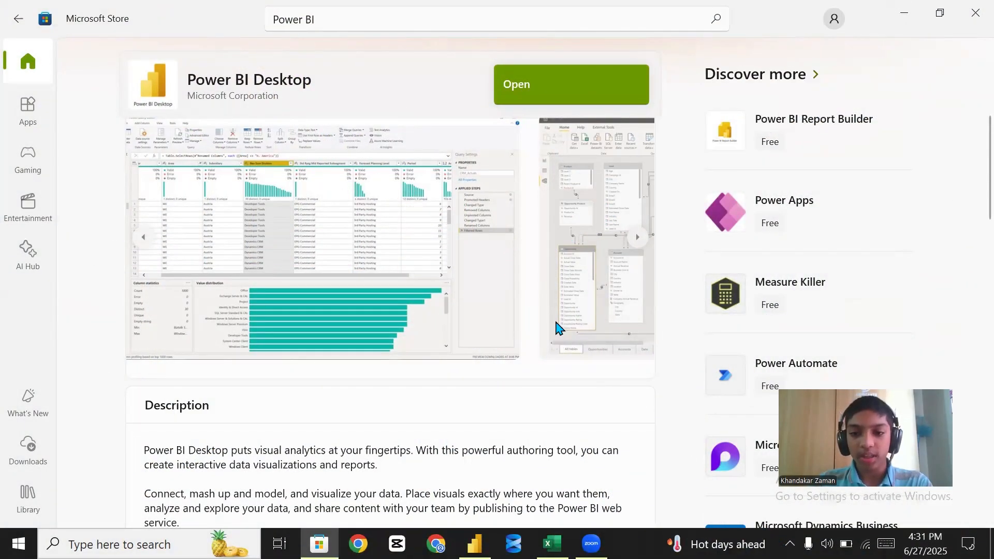
scroll(556, 328, "up", 5)
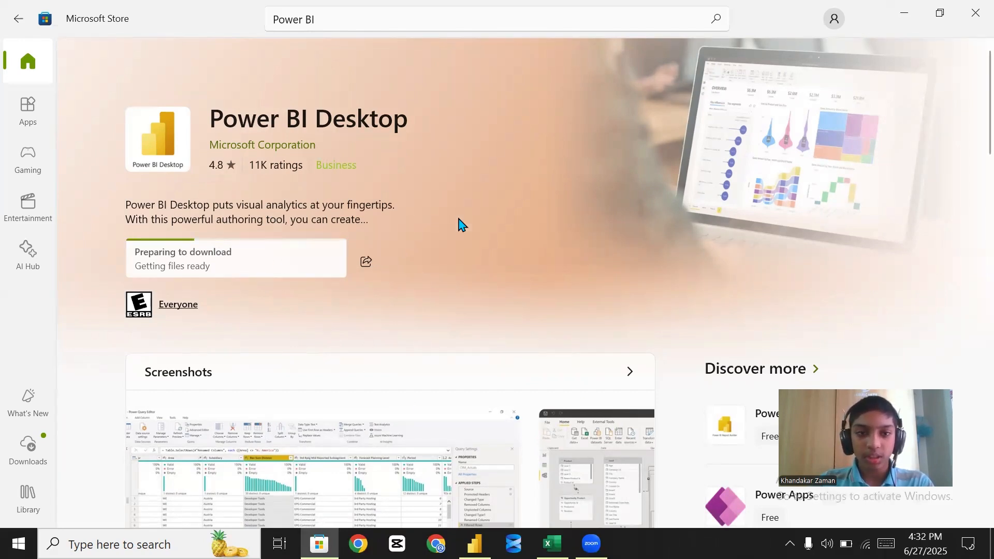
Switch to Power BI Desktop and look over the start page's data source options and recent files
left_click(903, 13)
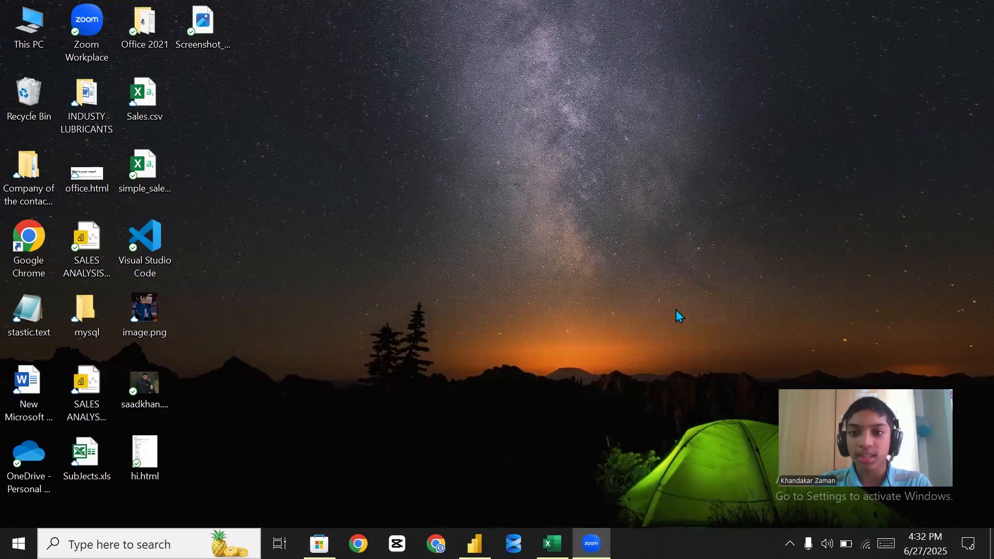
scroll(677, 316, "down", 3)
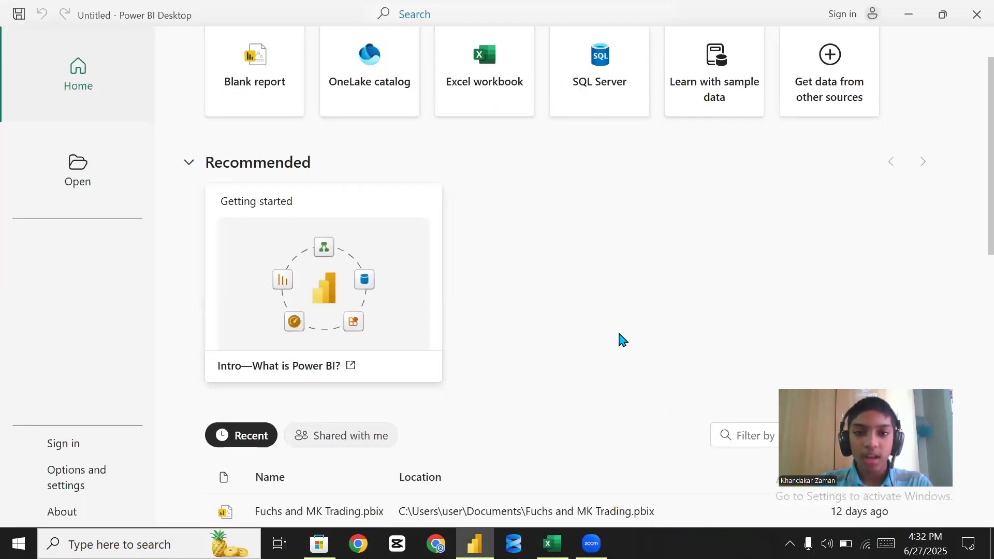
scroll(623, 340, "up", 2)
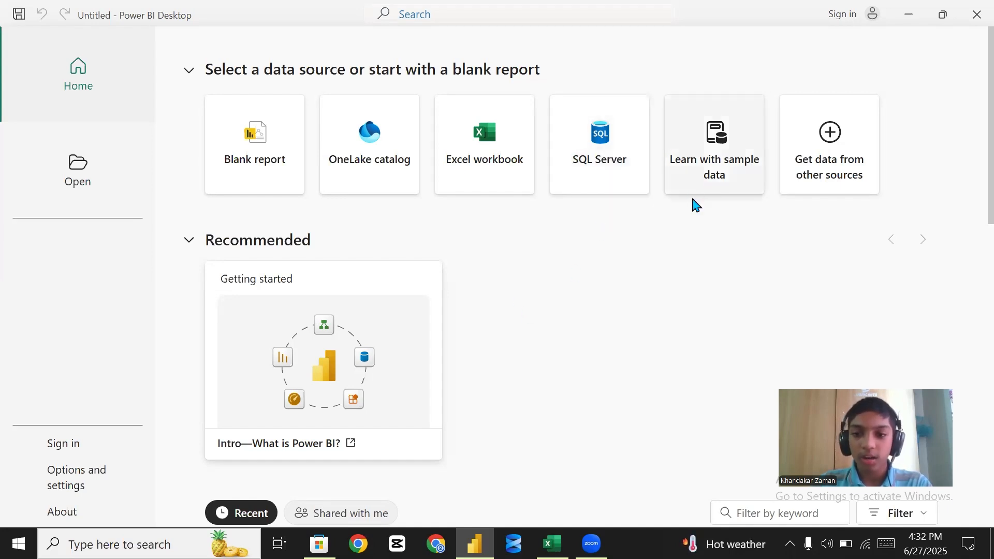
scroll(665, 265, "down", 15)
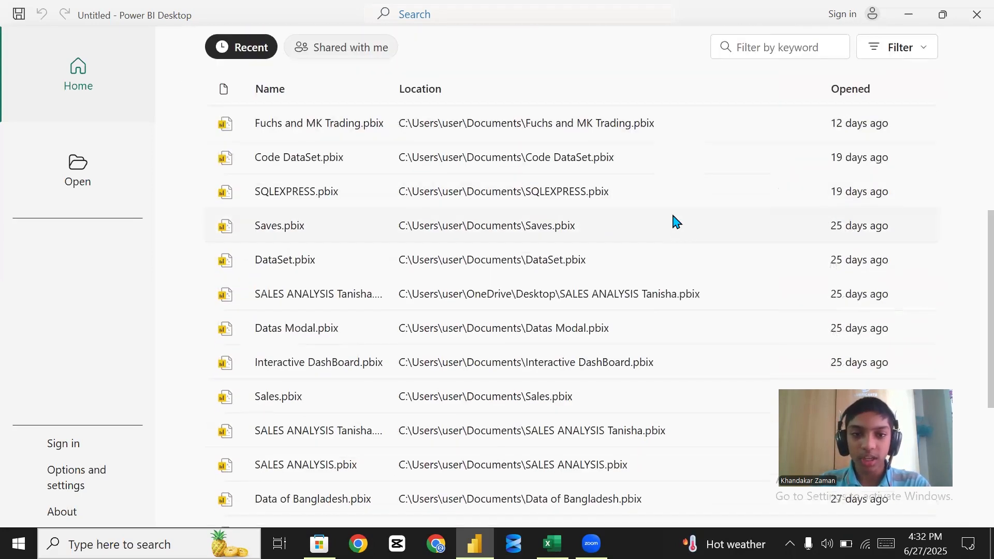
scroll(372, 441, "up", 15)
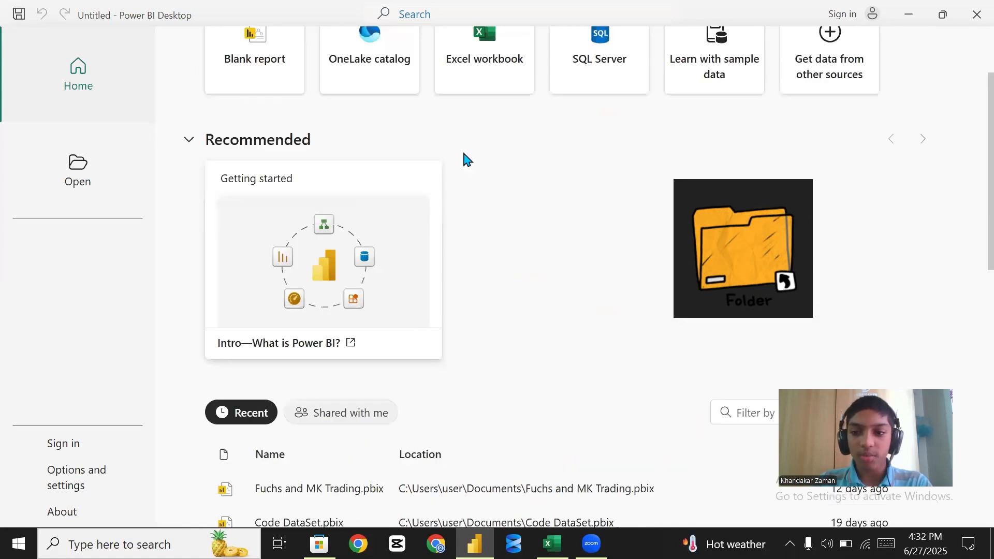
scroll(790, 279, "up", 2)
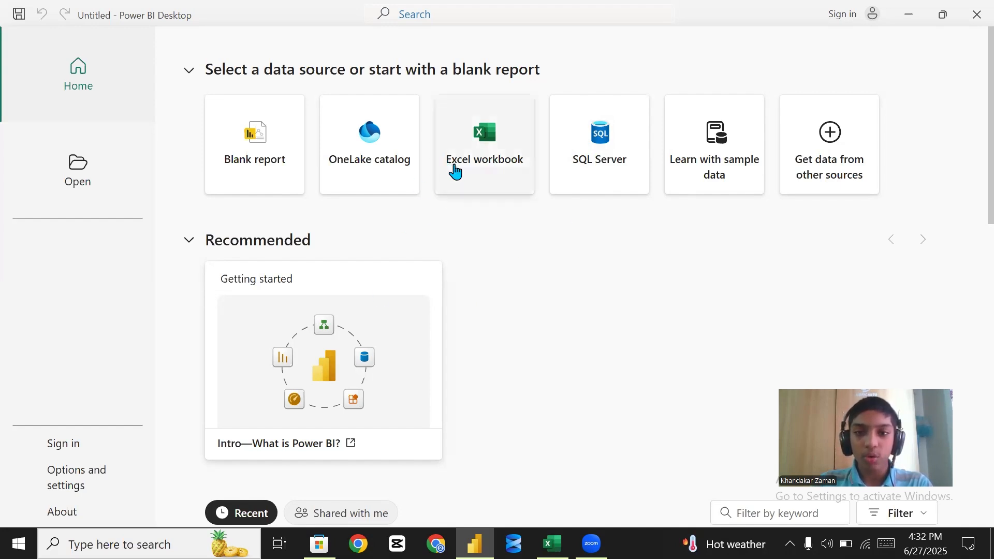
Open and cancel the Excel workbook import, and switch to the blank workbook Book1 in Excel
left_click(508, 167)
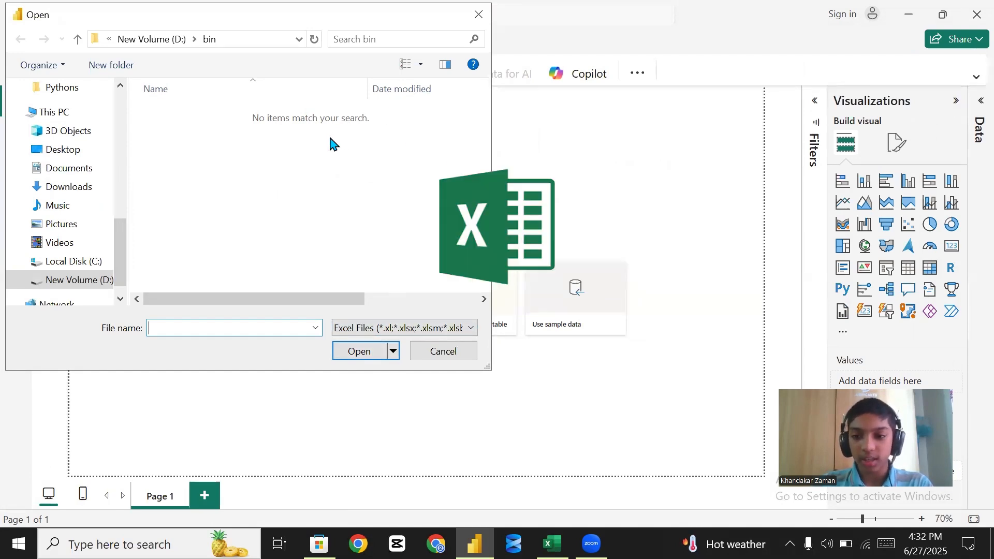
left_click(487, 15)
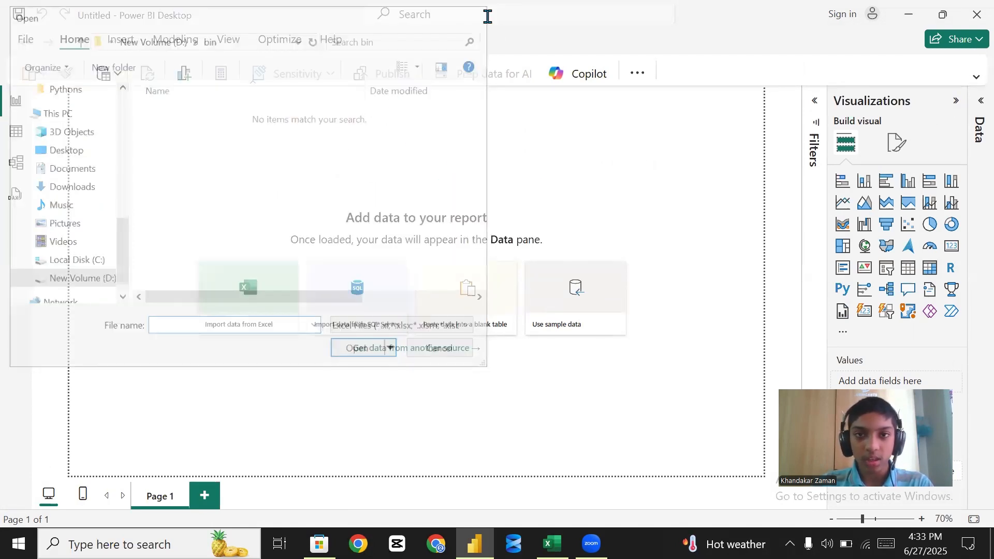
left_click(908, 14)
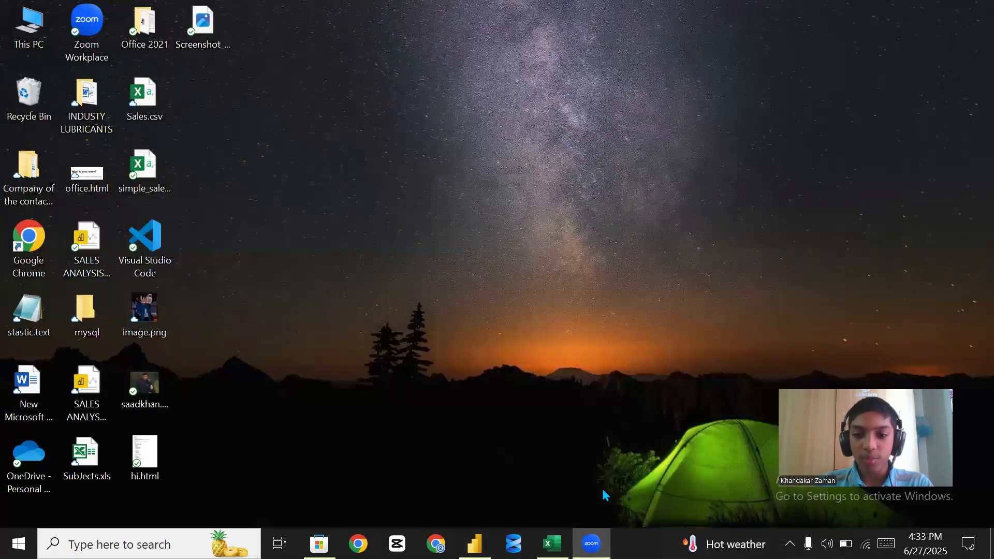
left_click(551, 543)
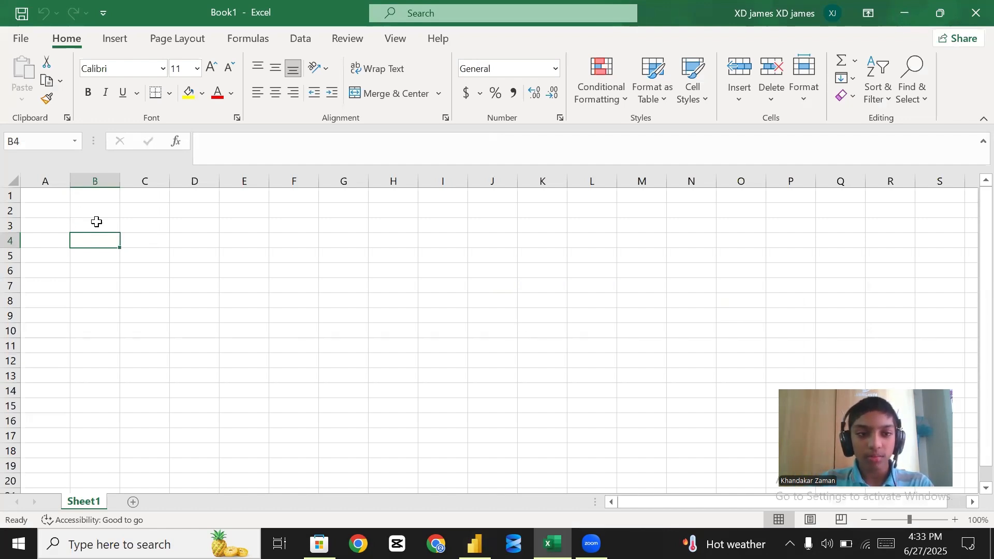
left_click_drag(99, 219, 688, 450)
left_click(347, 363)
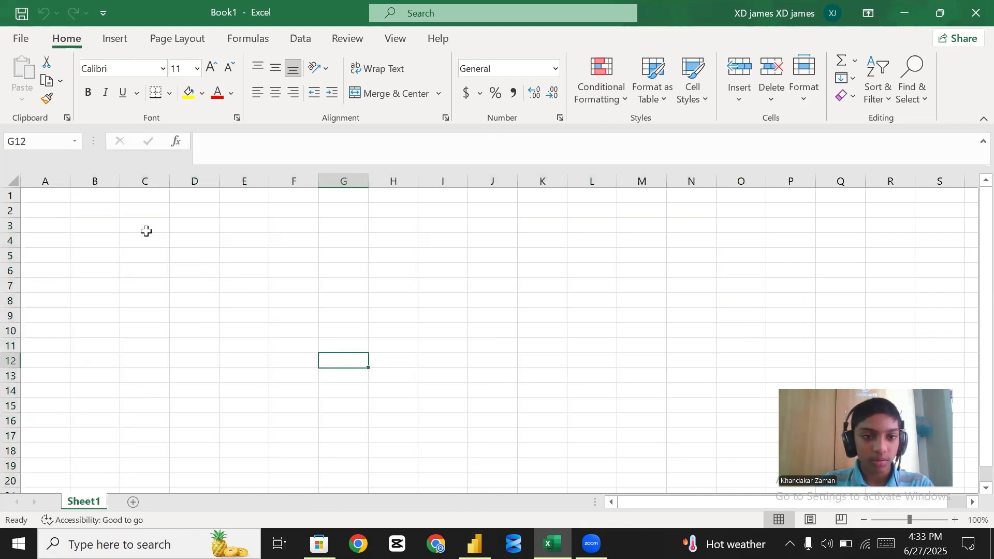
left_click_drag(171, 241, 666, 467)
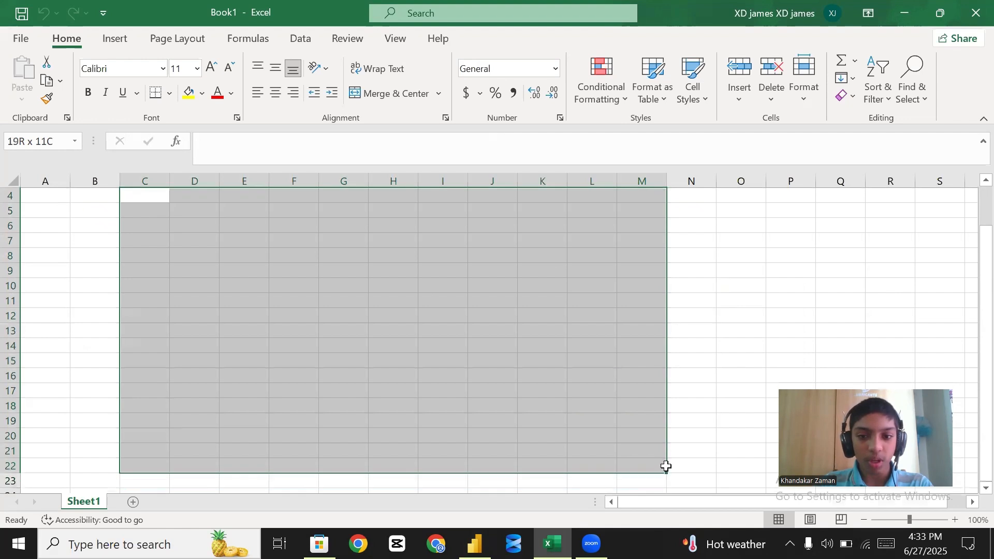
left_click(678, 392)
scroll(165, 228, "up", 1)
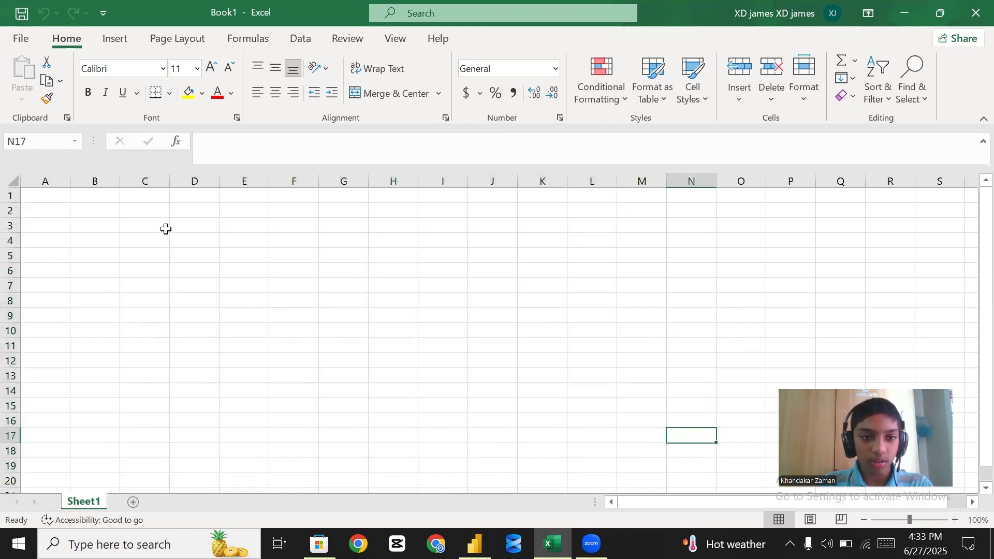
Apply All Borders to the range C2:M14 to form an empty table grid
left_click_drag(150, 211, 642, 392)
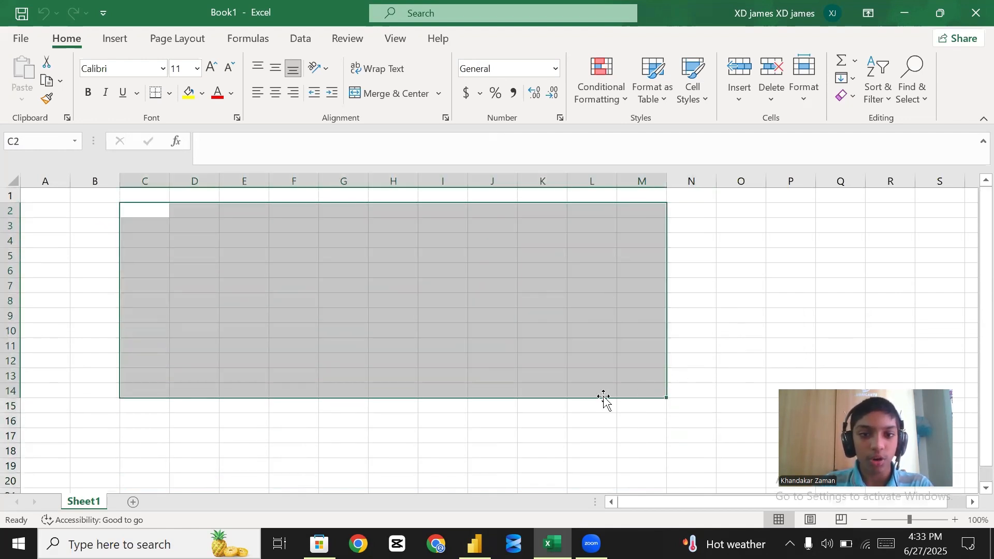
left_click(169, 95)
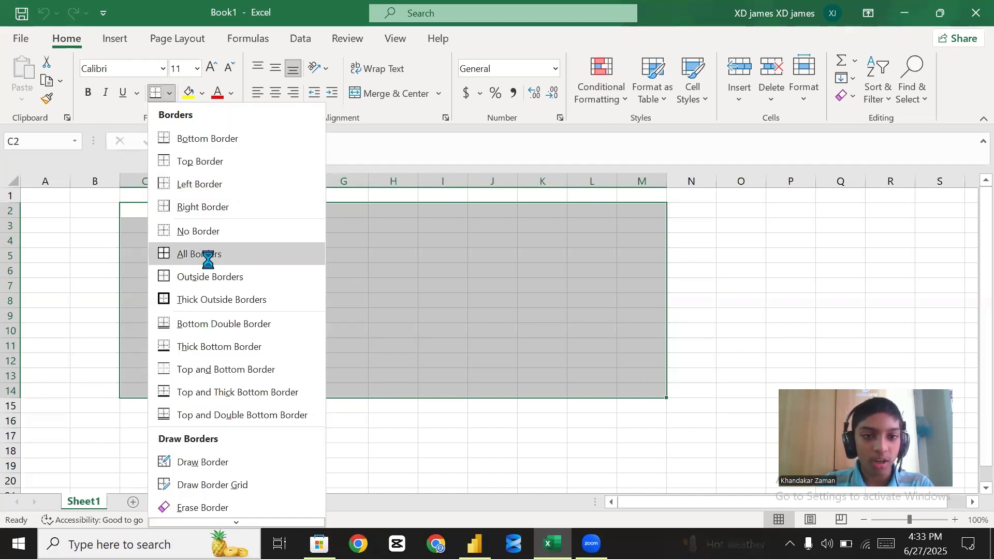
left_click(208, 254)
left_click(845, 288)
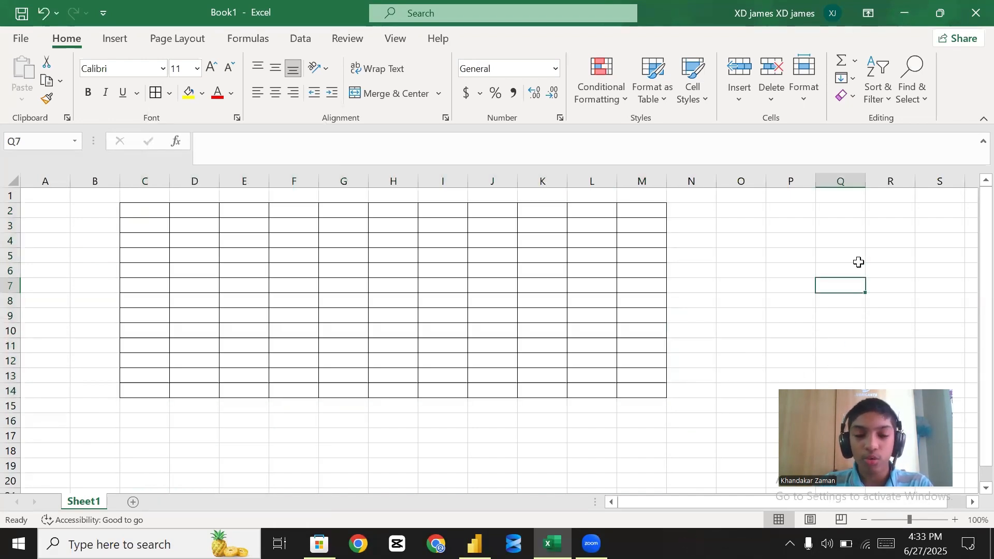
Enter the column headers Date, Year, Vegitables, Price, Unit Sold and Total in cells C2 to H2
left_click(152, 209)
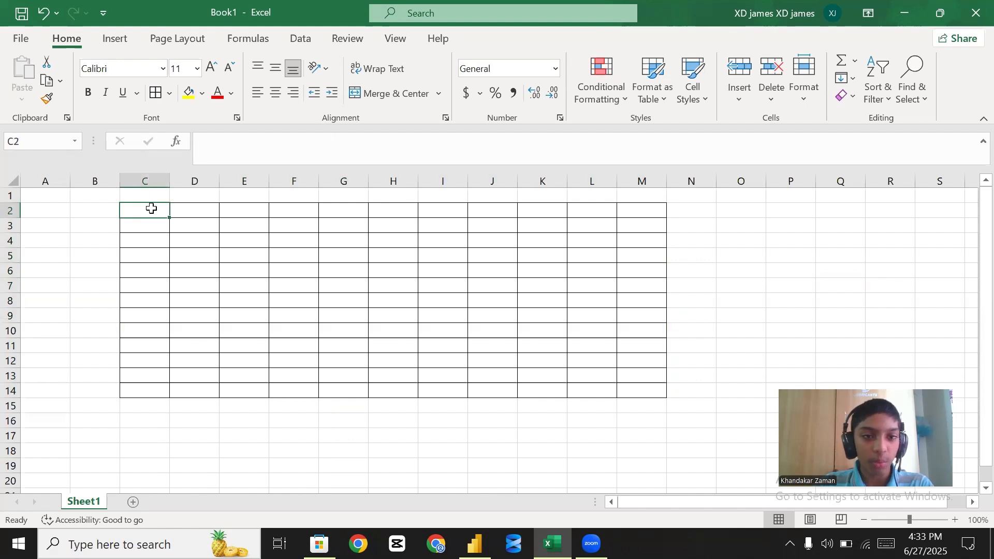
type("Date")
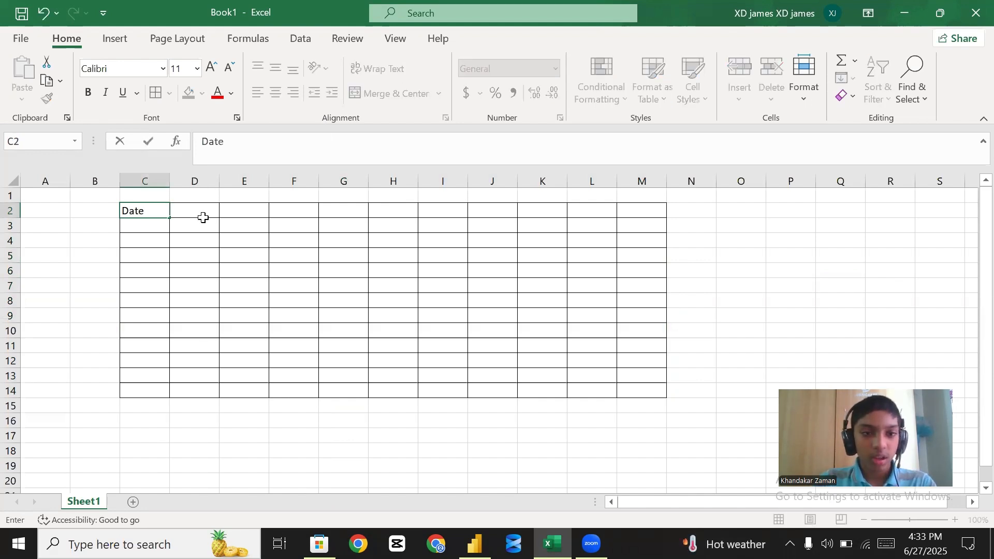
left_click(202, 211)
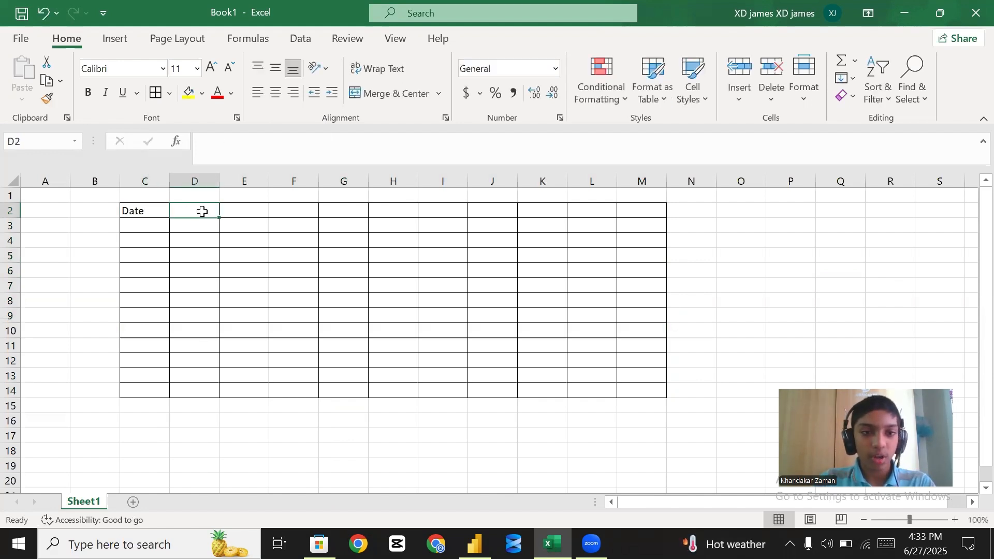
type("Year")
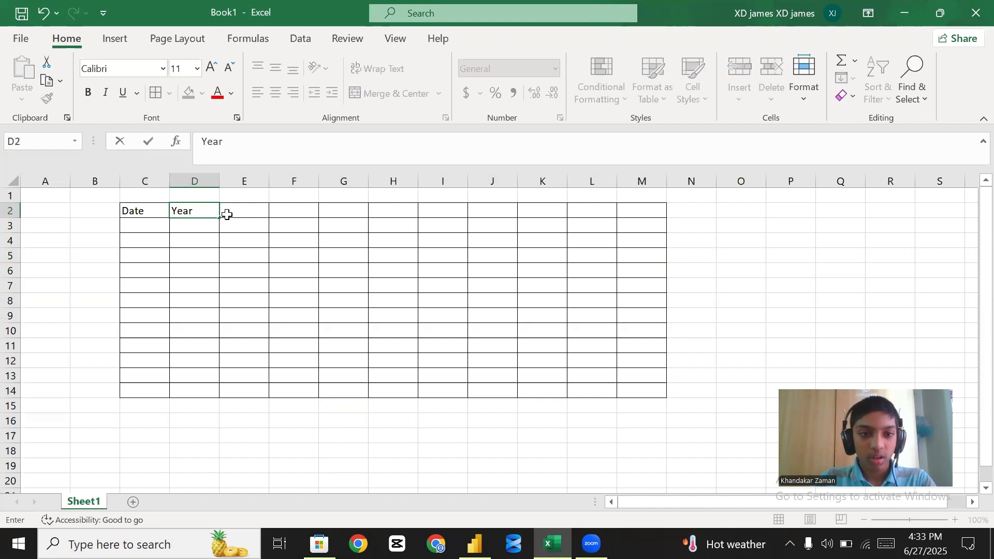
left_click(227, 215)
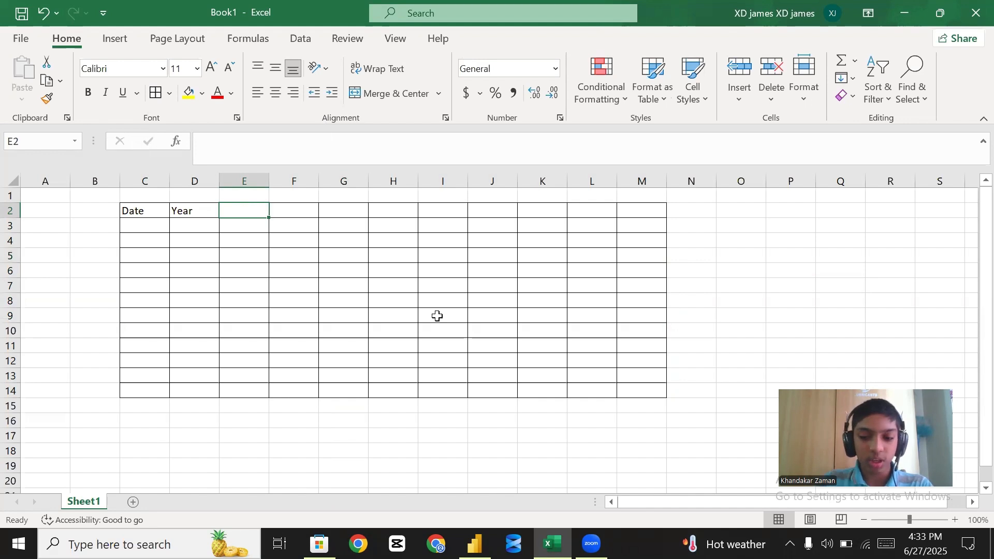
type("Vegitables")
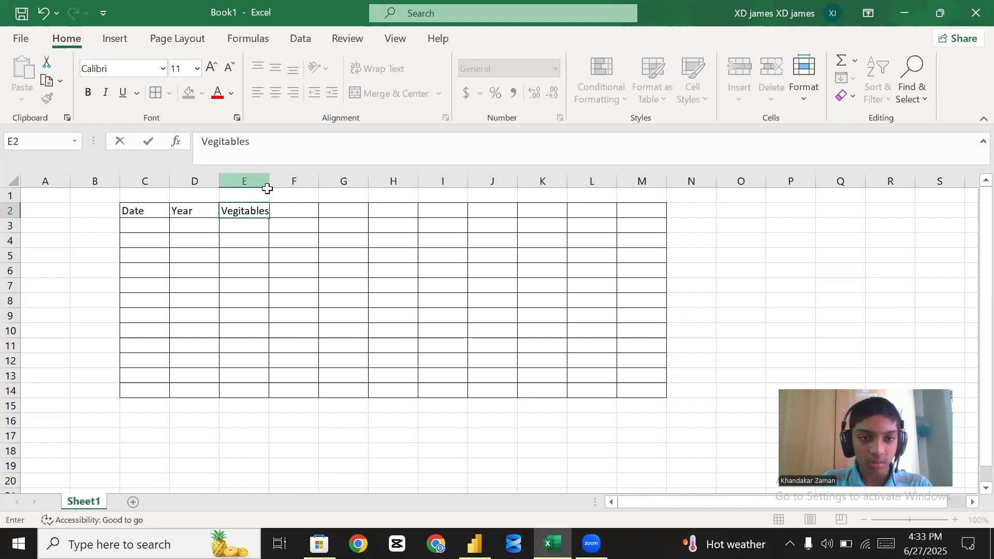
left_click(288, 211)
type("Price")
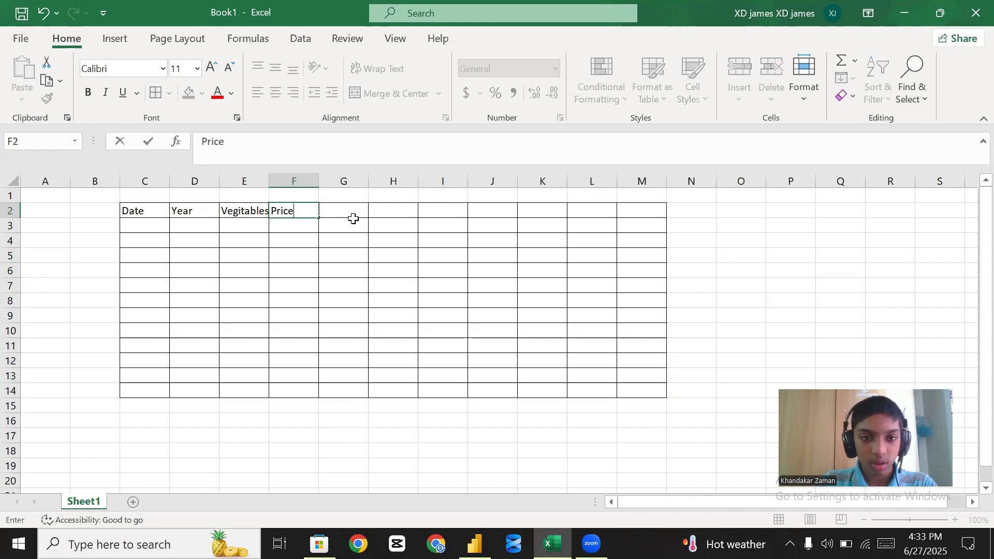
left_click(350, 211)
type("Unit Sold")
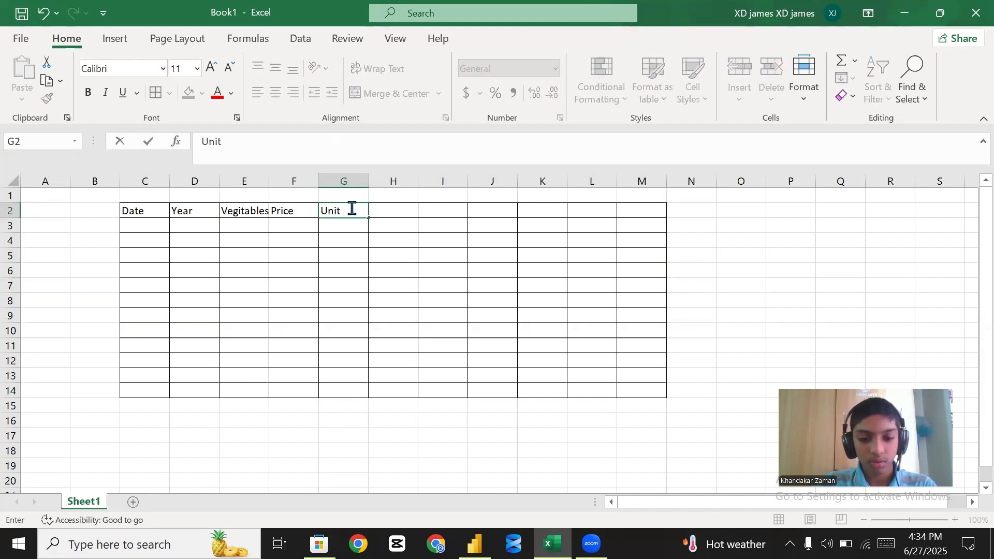
left_click(383, 216)
type("Total")
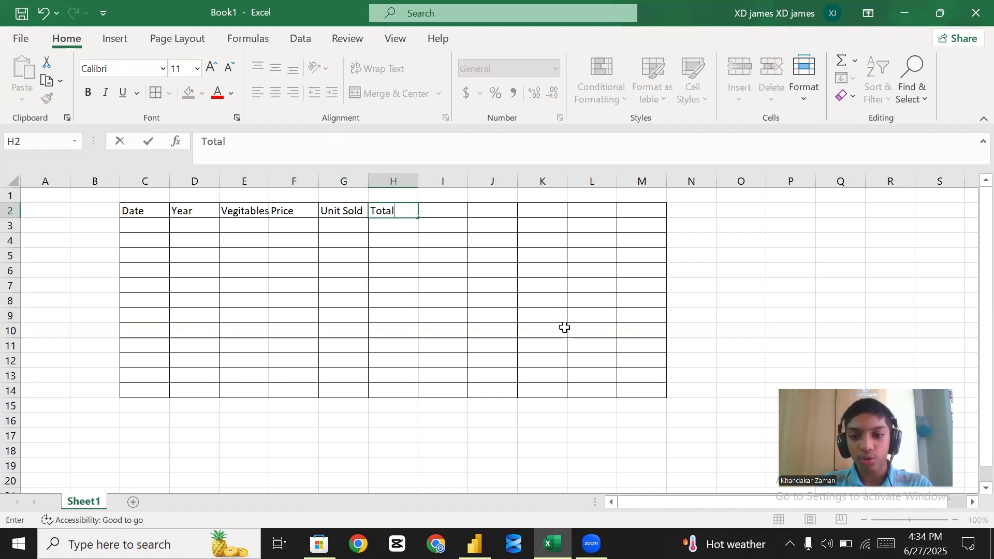
Delete the unused bordered cells I2:M14 beside the Total column
left_click_drag(644, 391, 434, 206)
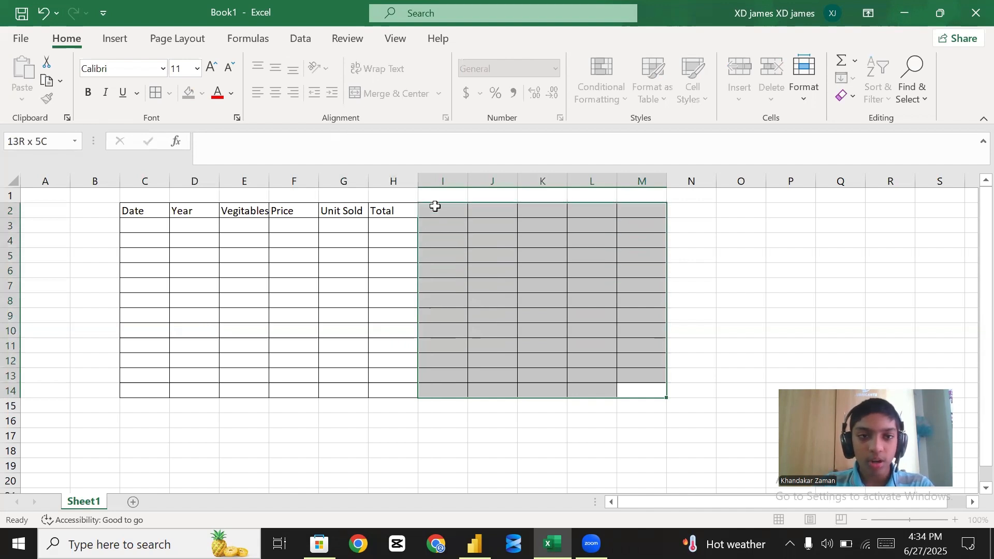
right_click(484, 239)
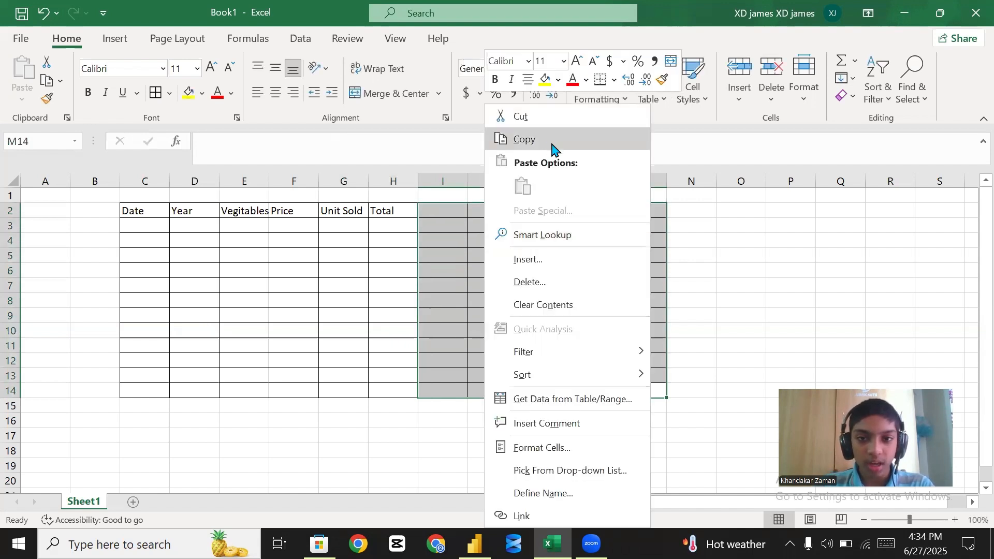
left_click(538, 283)
left_click(499, 331)
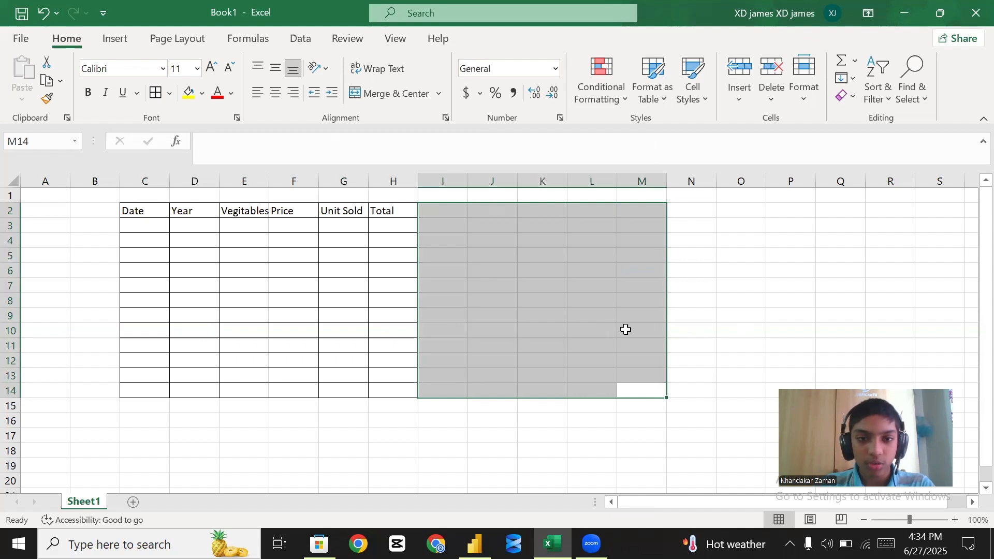
left_click(710, 274)
Fill C3:C14 with consecutive daily dates starting at 12/4/2025 and widen column C to fit them
left_click(158, 228)
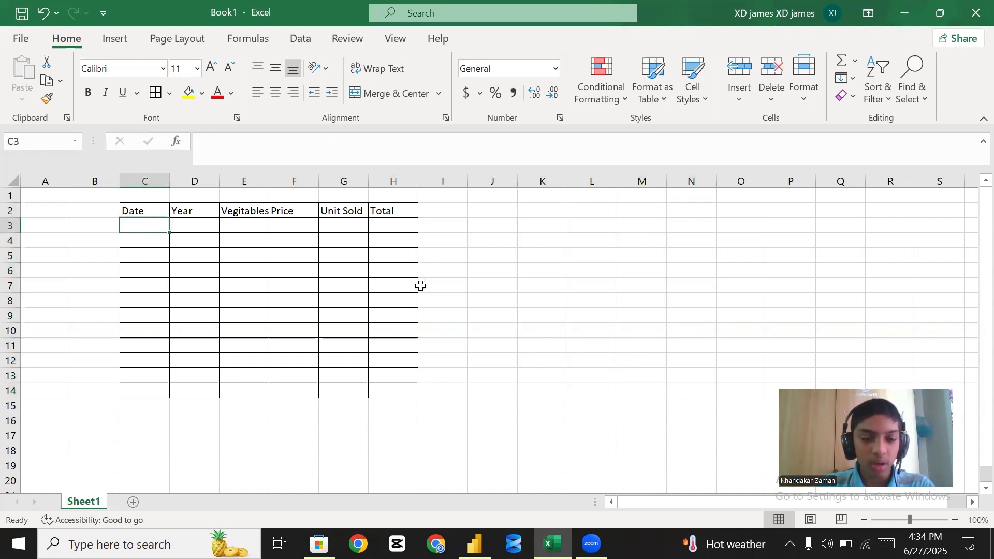
type("12/4/25")
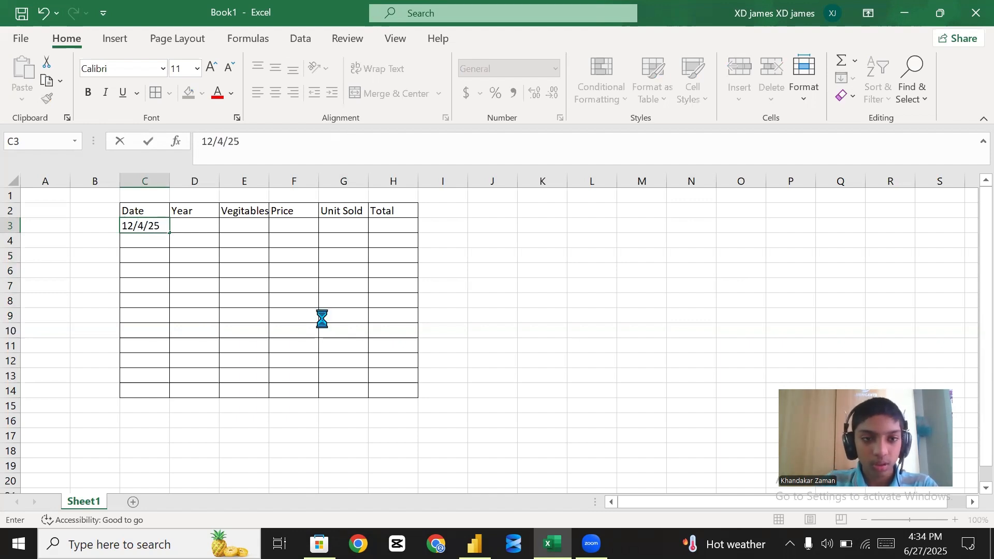
left_click(322, 318)
left_click(149, 224)
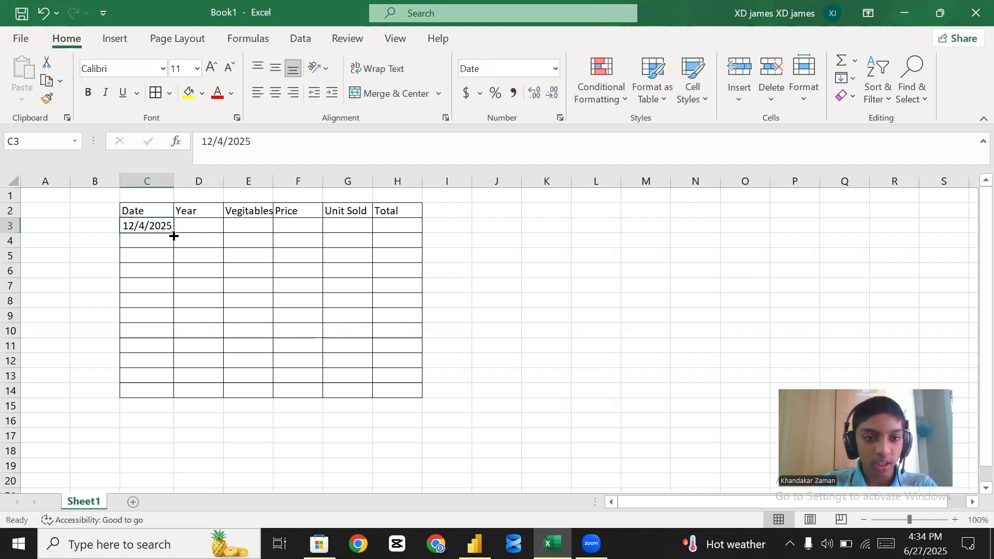
left_click_drag(173, 234, 166, 393)
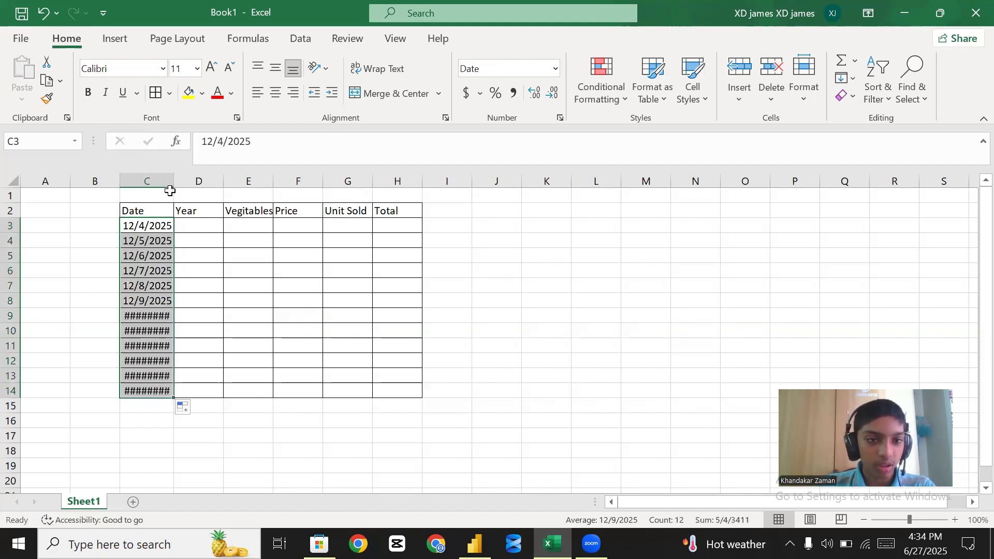
left_click_drag(174, 182, 190, 189)
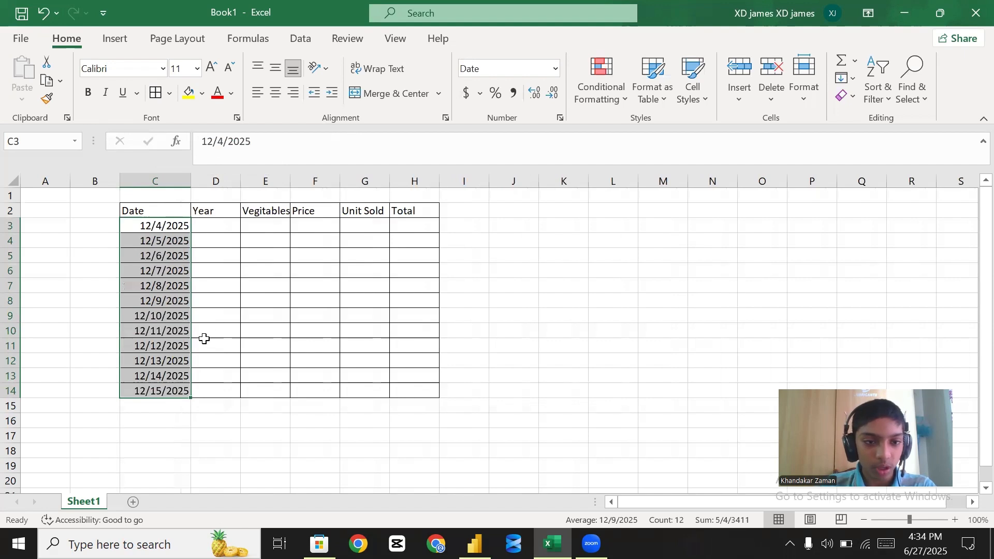
left_click(329, 314)
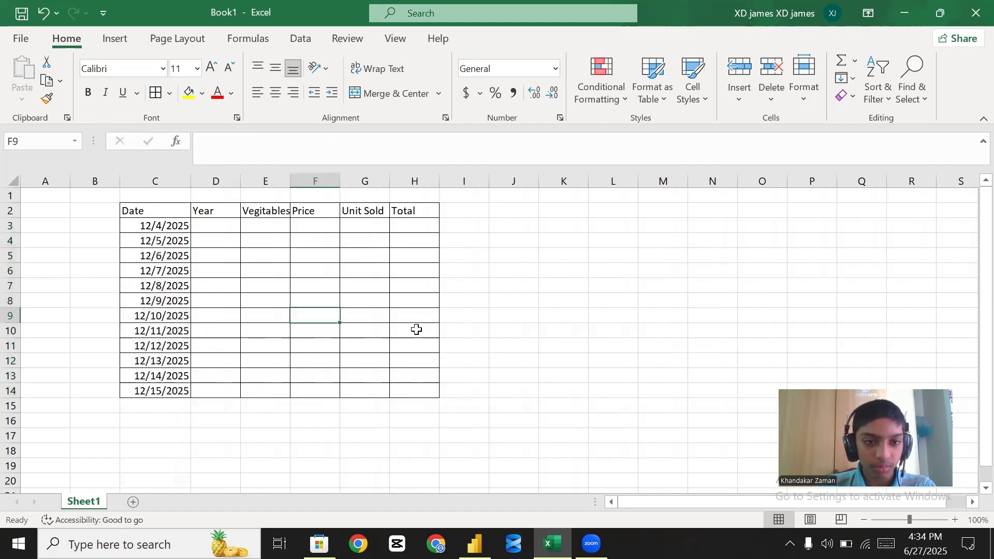
Enter 2024-2025 in D3 under Year and widen column D to fit it
left_click(226, 227)
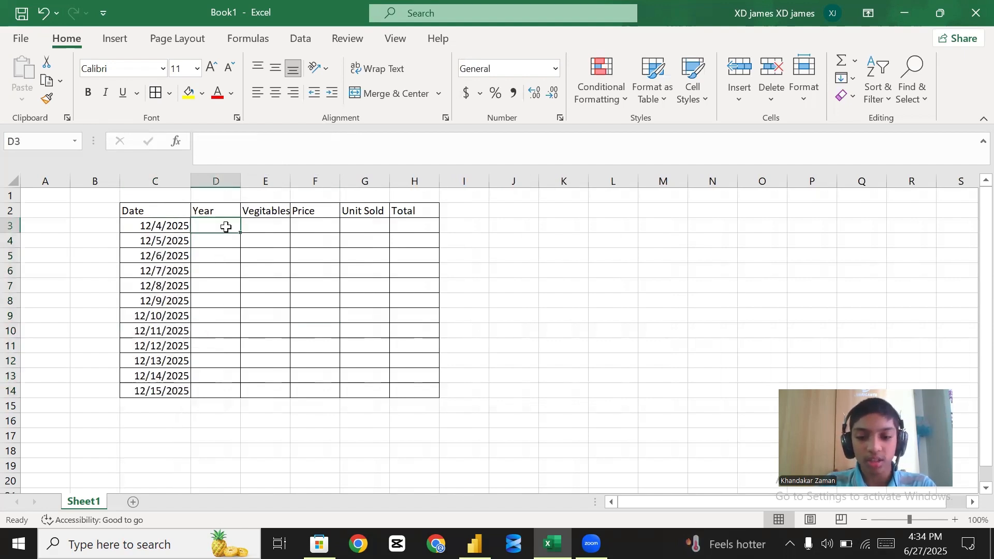
type("202")
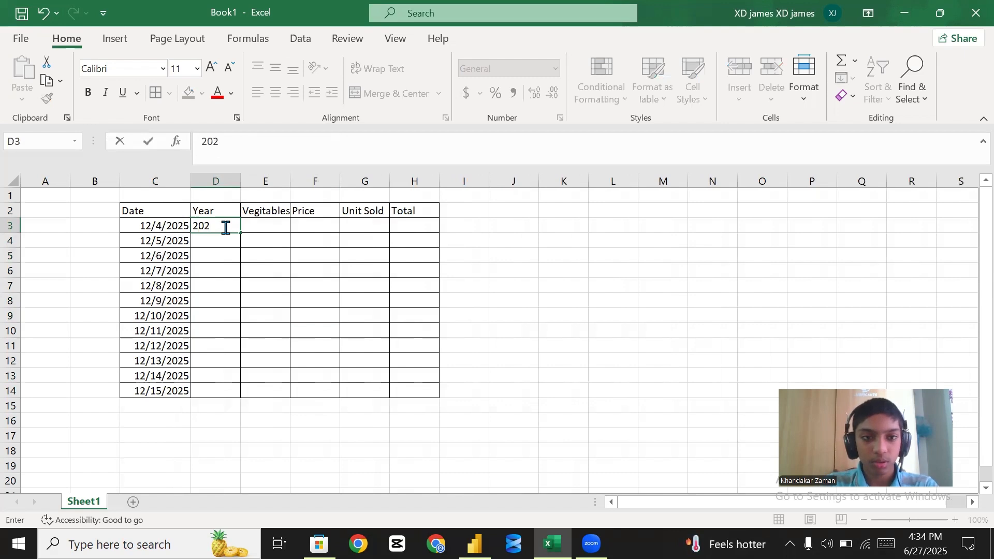
type("5")
key("BackSpace")
key("BackSpace")
key("BackSpace")
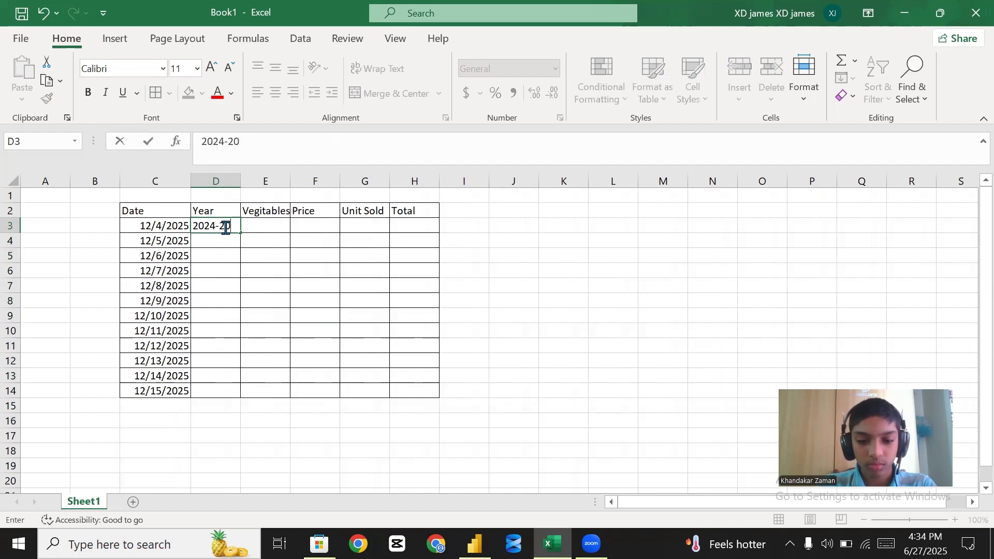
left_click(241, 181)
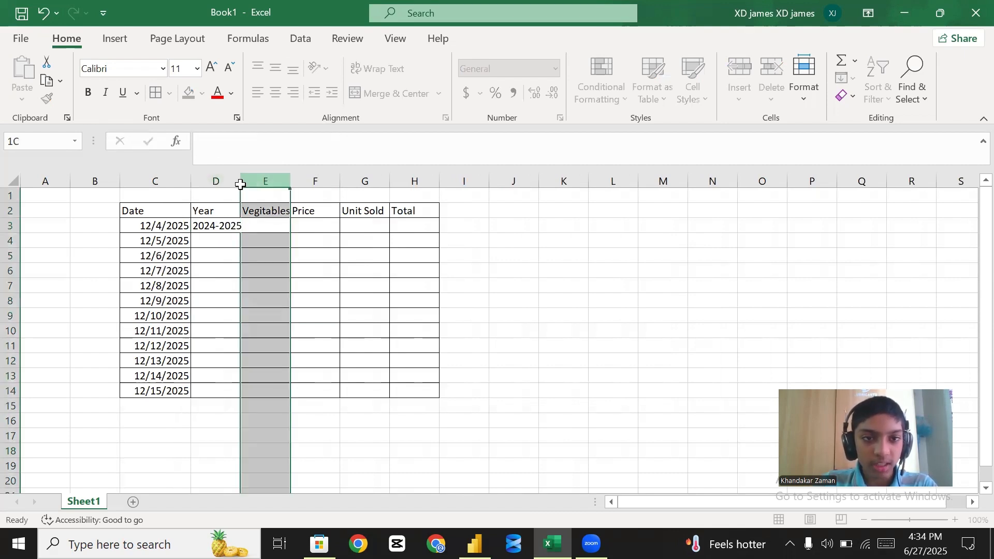
left_click(427, 267)
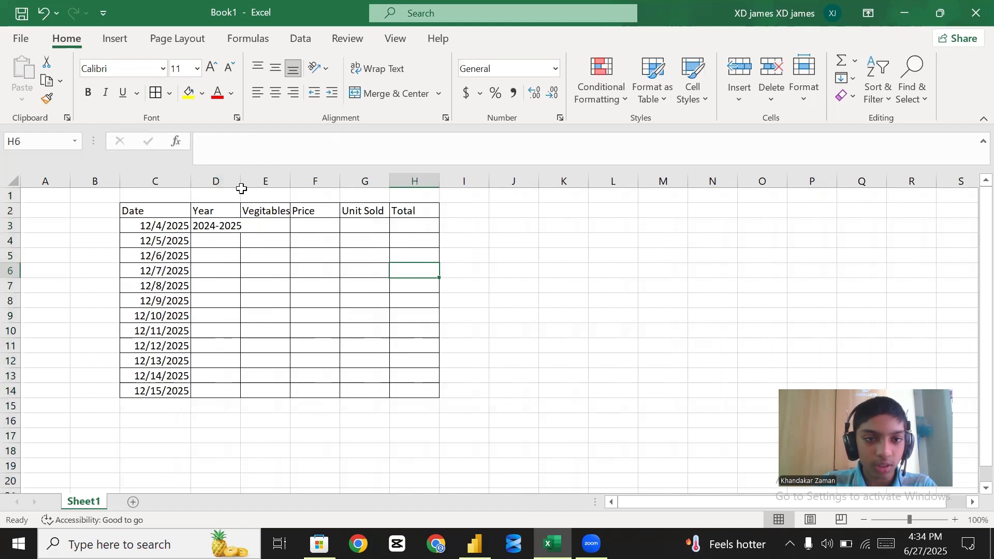
left_click_drag(242, 189, 248, 184)
Fill the Year entry from D3 down to D14 as a series and widen column E to fit its header
left_click(235, 229)
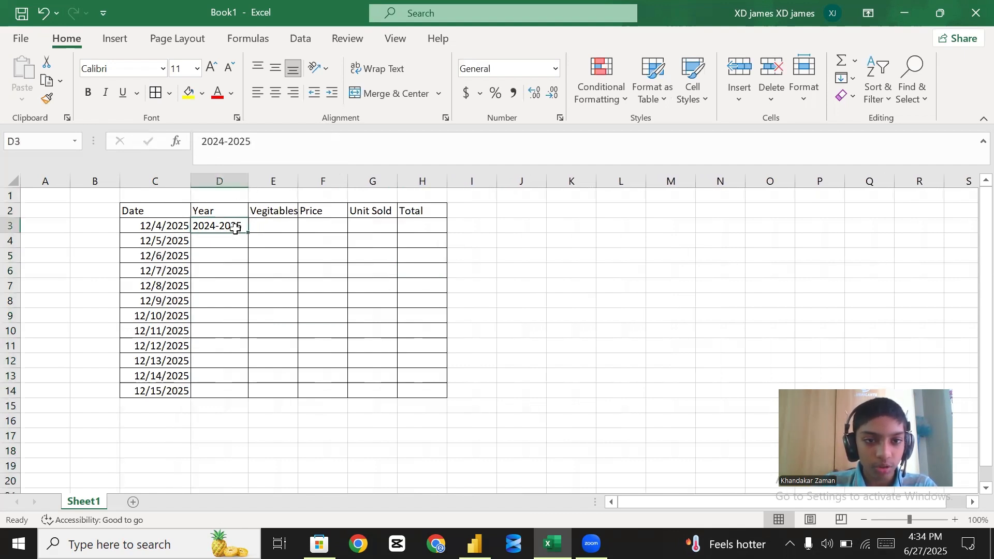
left_click_drag(248, 233, 247, 393)
left_click(563, 341)
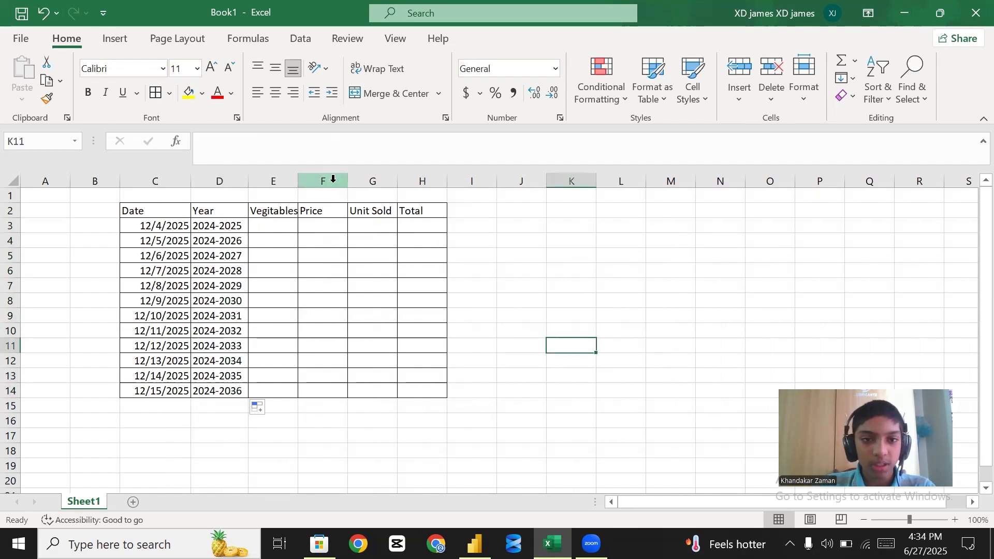
left_click_drag(295, 181, 306, 181)
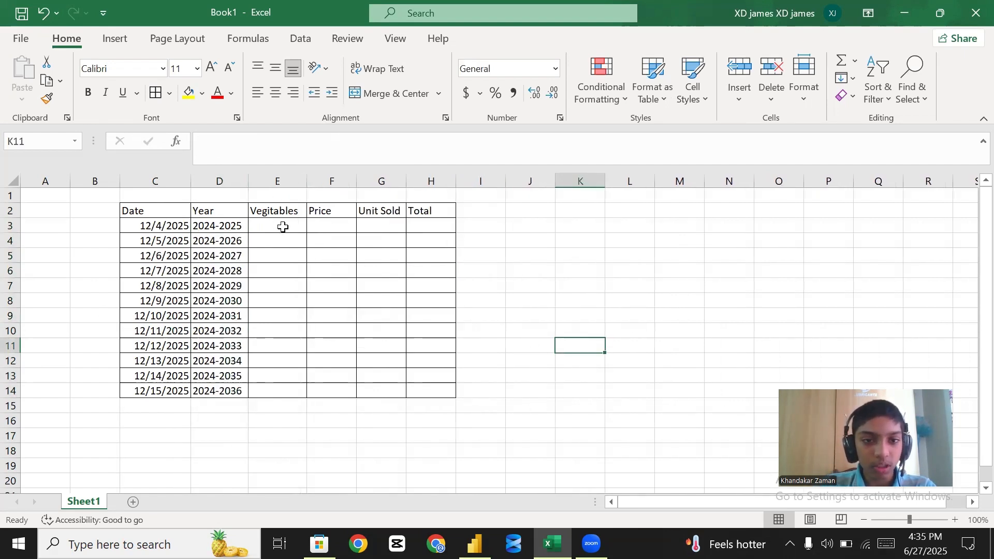
Enter Patato in E3 and Bitrut in both E4 and E5 under Vegitables
left_click(279, 226)
type("Patato")
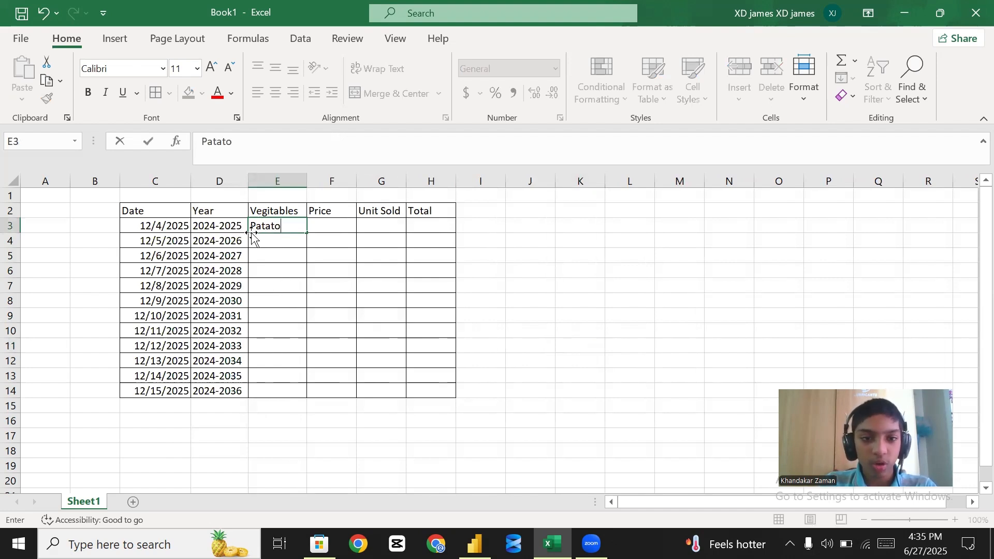
key("Return")
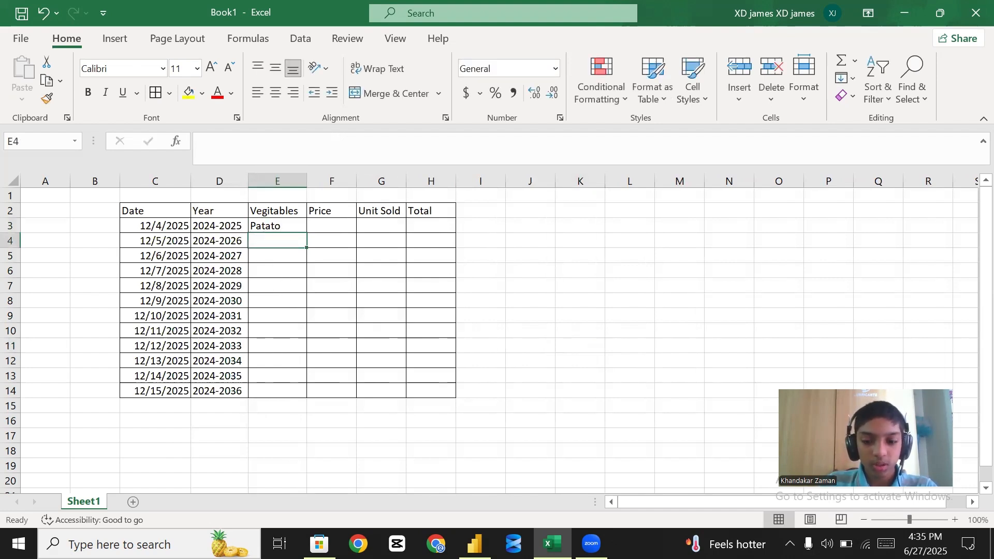
type("Bitrut")
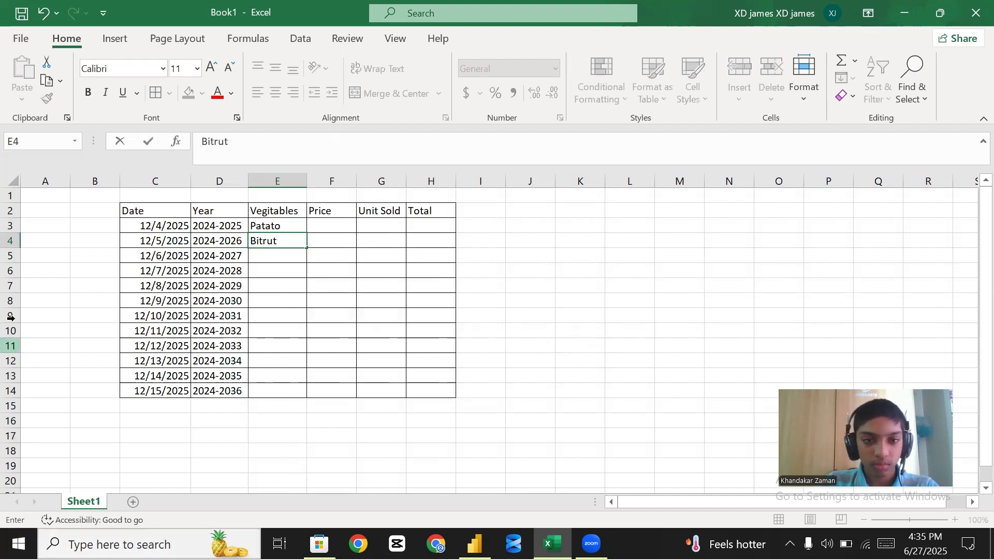
left_click(270, 262)
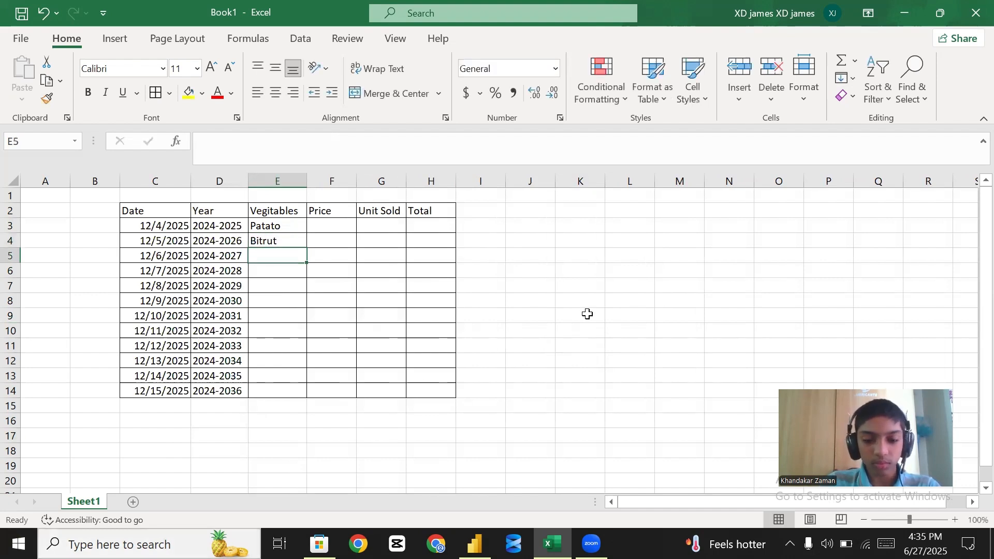
type("Bitrut")
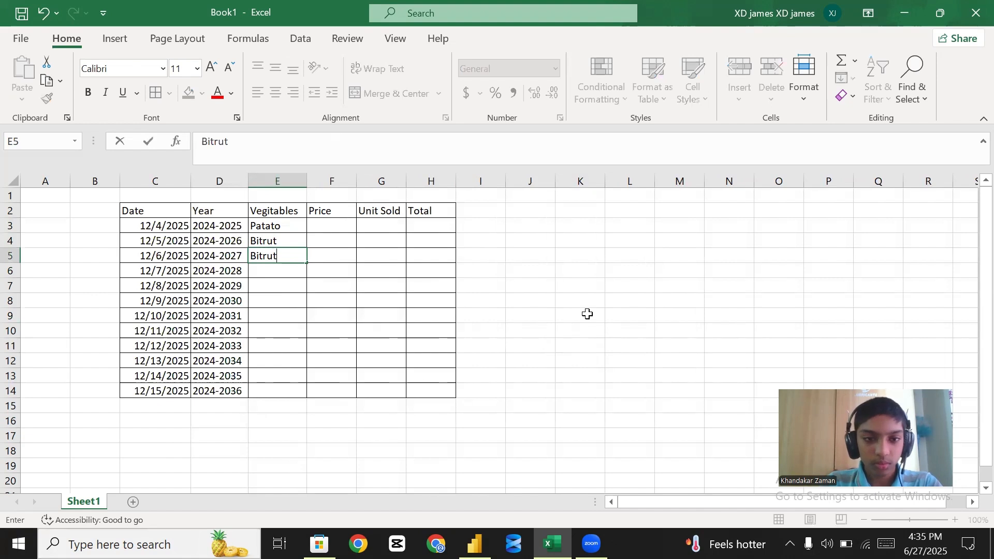
left_click(266, 272)
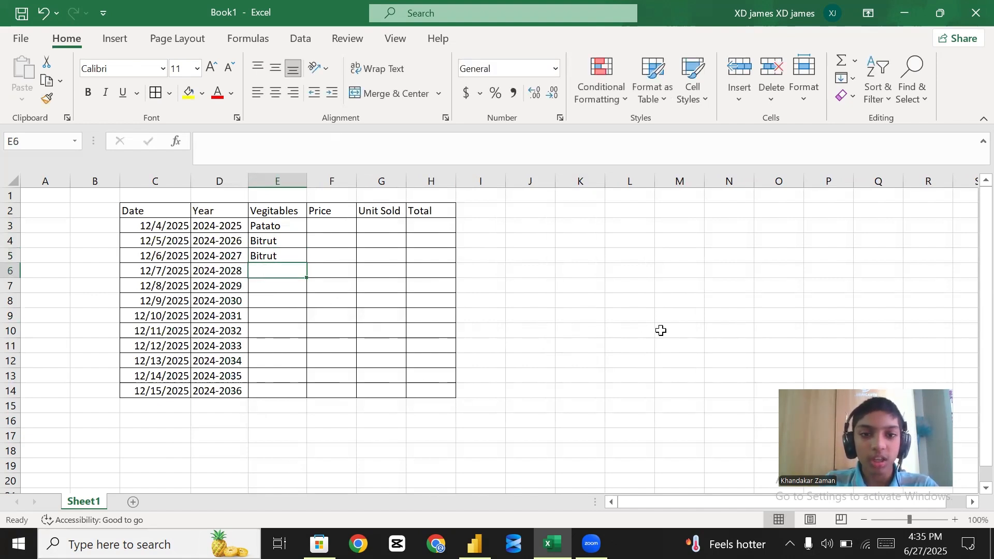
Enter Patacopi in E6 and Fulcopi in E7, filling Fulcopi down to E14
left_click(286, 261)
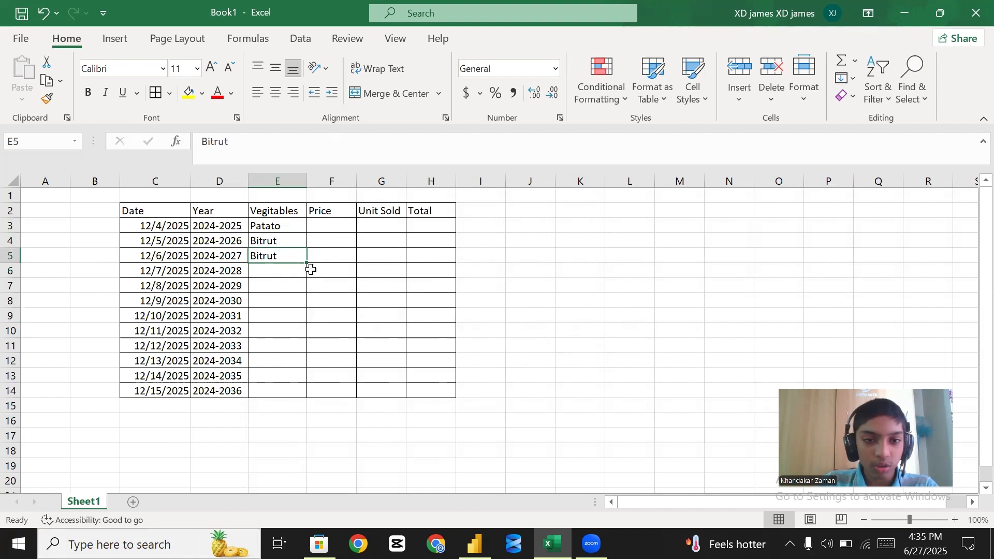
left_click(277, 281)
left_click(275, 271)
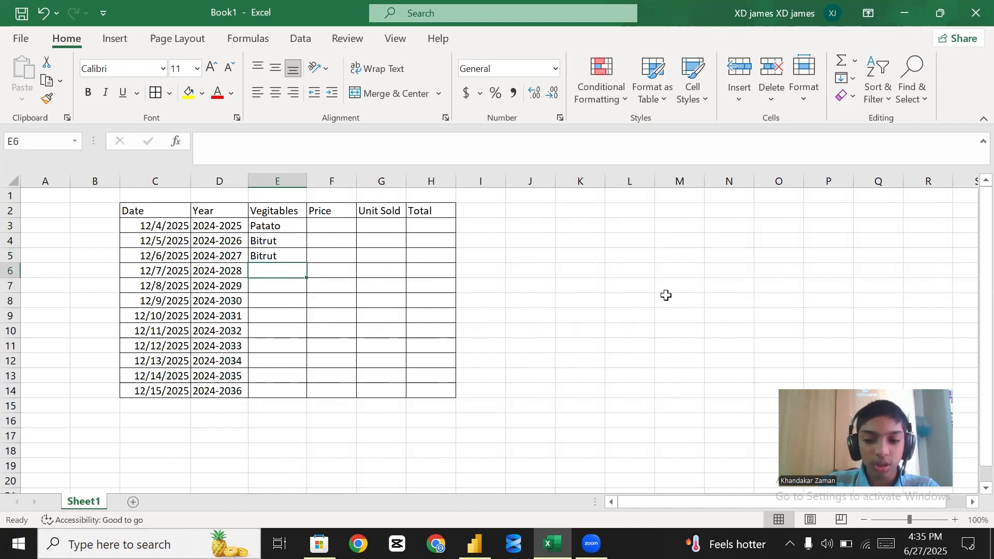
type("Pata")
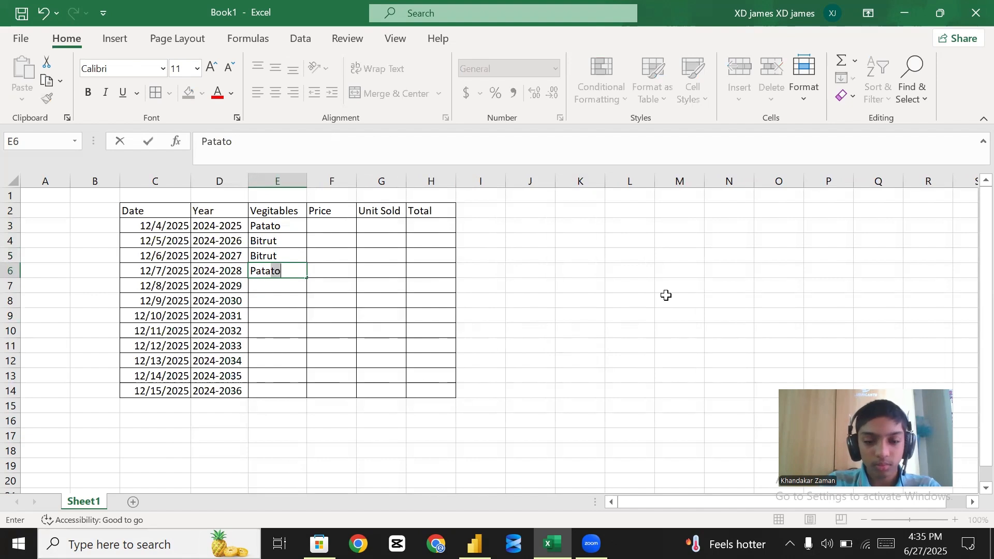
type("copi")
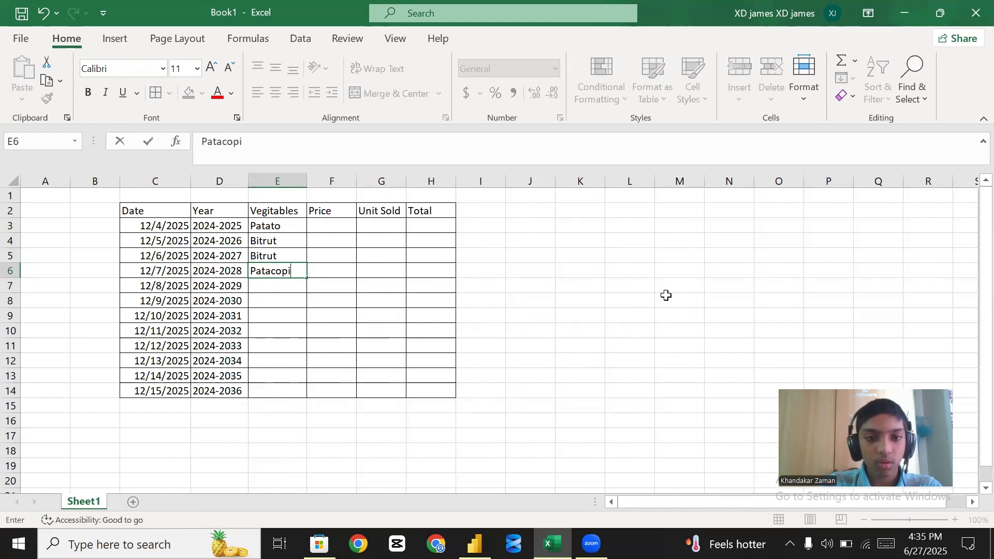
left_click(288, 287)
type("F")
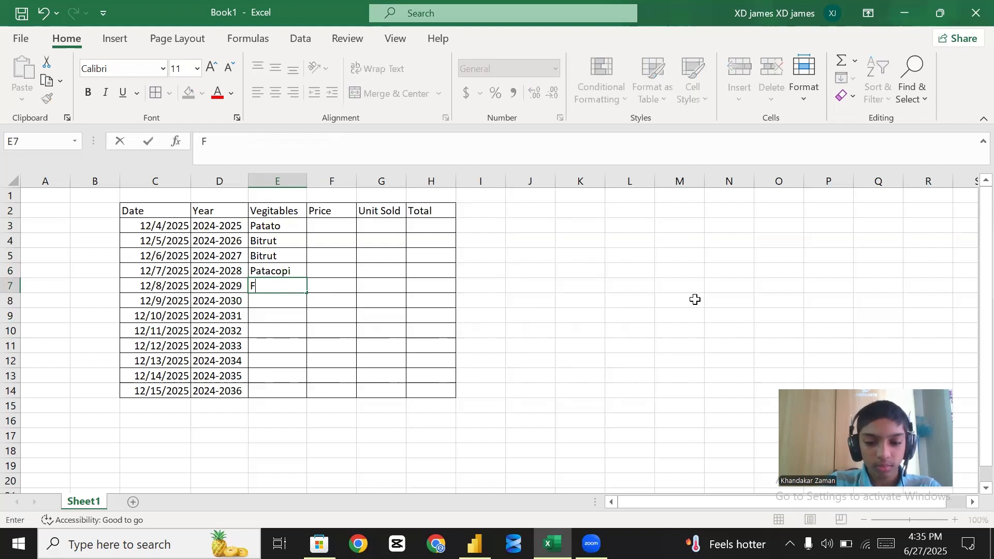
type("ulcopi")
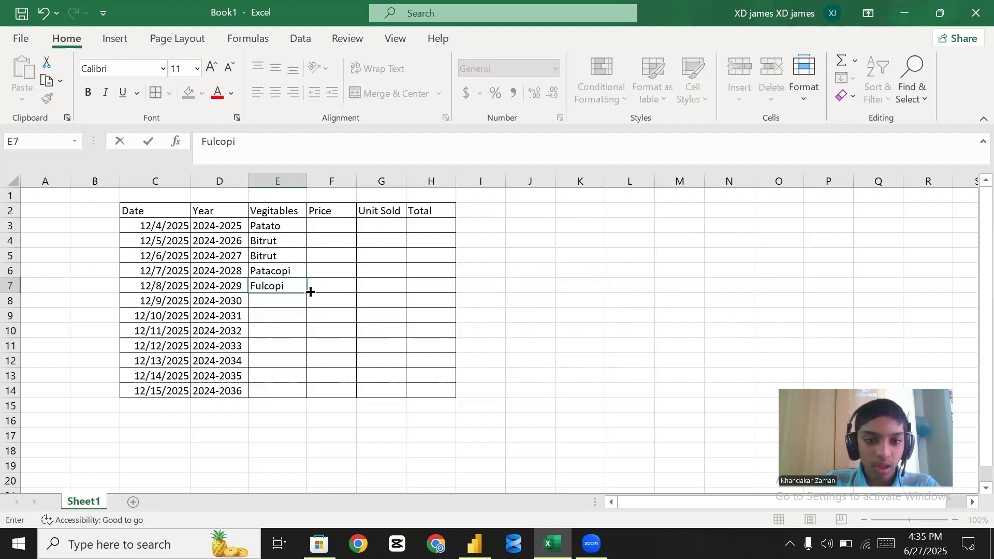
left_click_drag(308, 291, 309, 393)
left_click(580, 301)
Enter the prices 1200, 50, 100 and 200 in cells F3 to F6
left_click(349, 228)
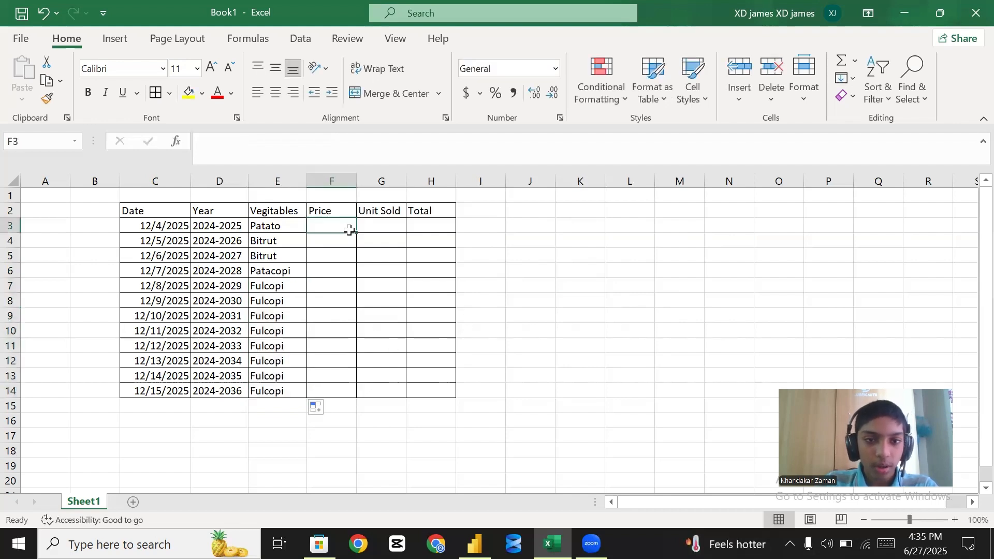
type("1200")
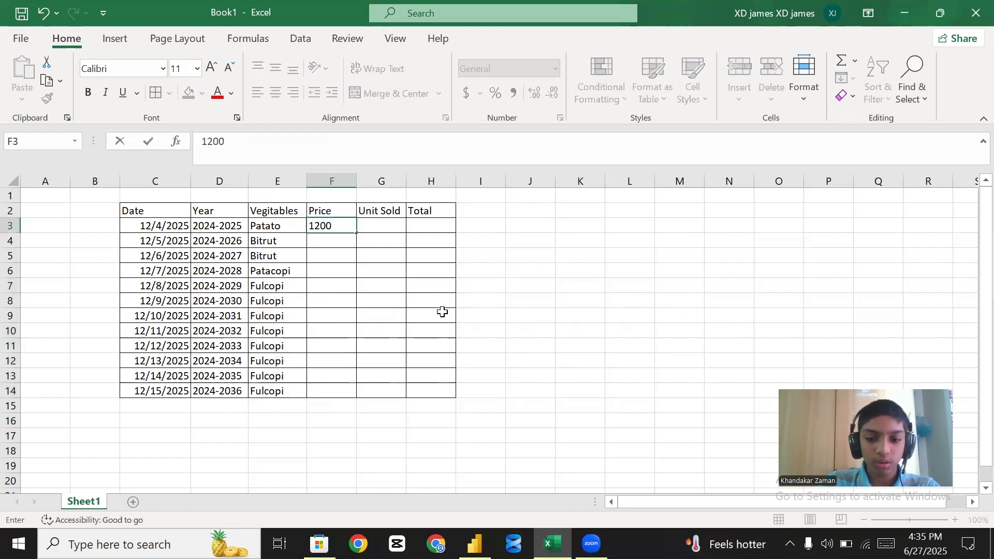
key("Return")
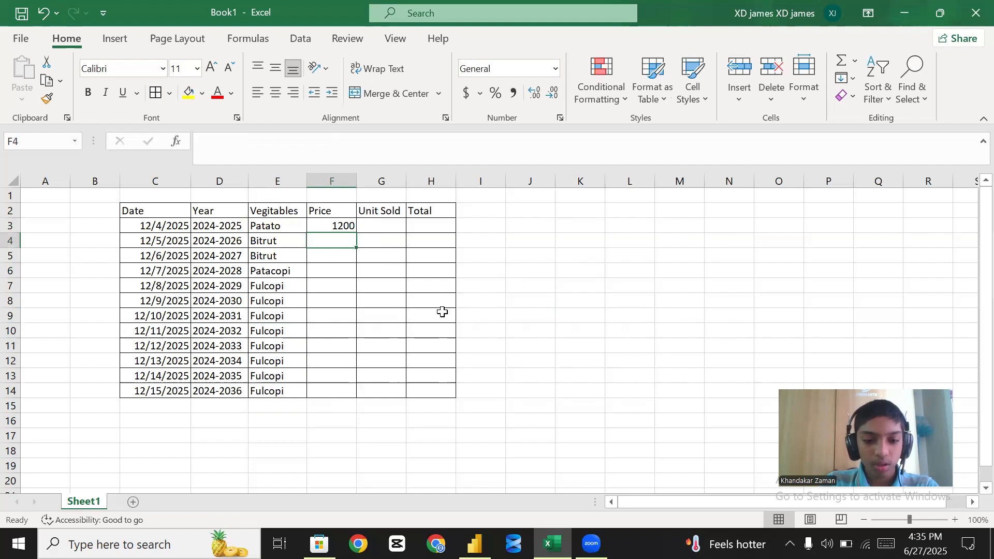
type("50")
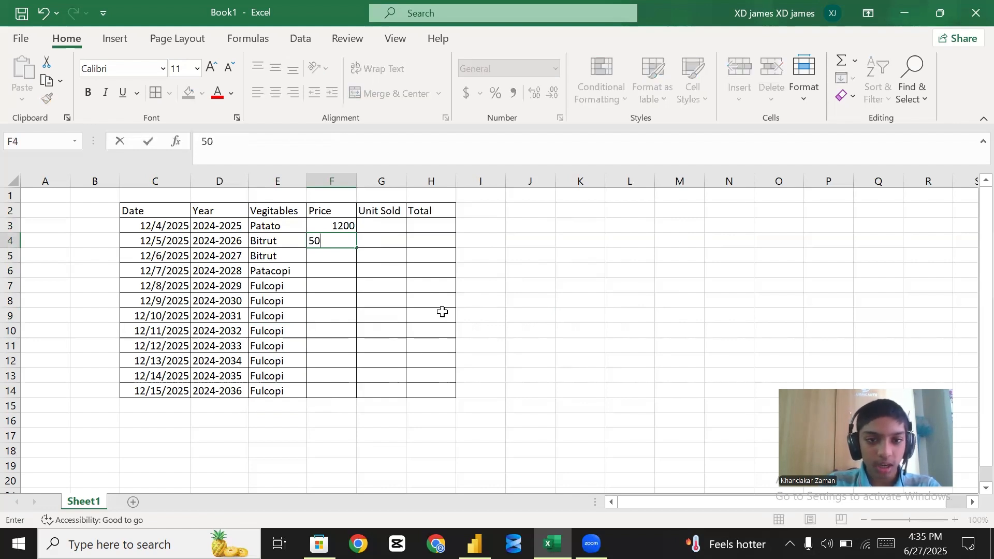
key("Return")
type("100")
key("Return")
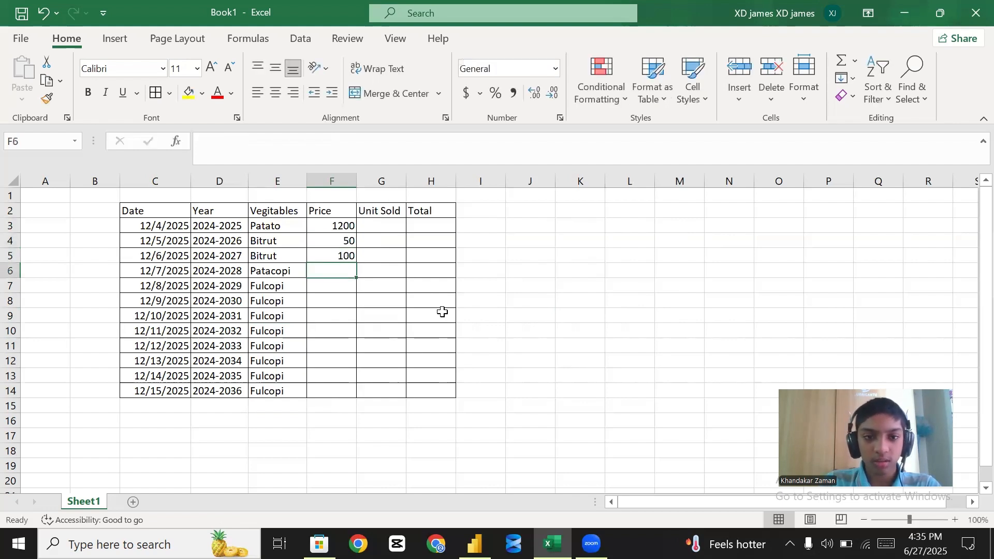
type("200")
key("Return")
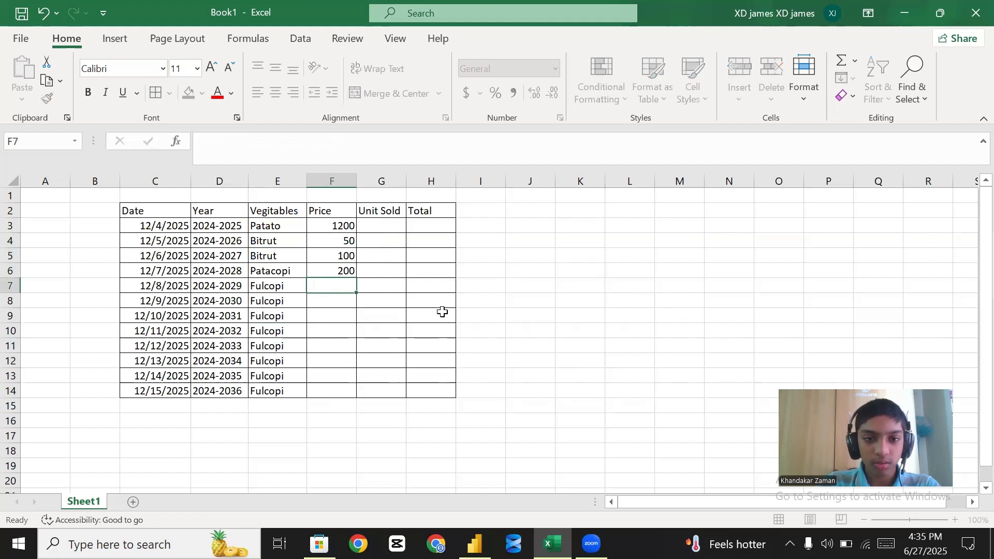
Fill the 200 price from F6 down to F14
left_click(318, 268)
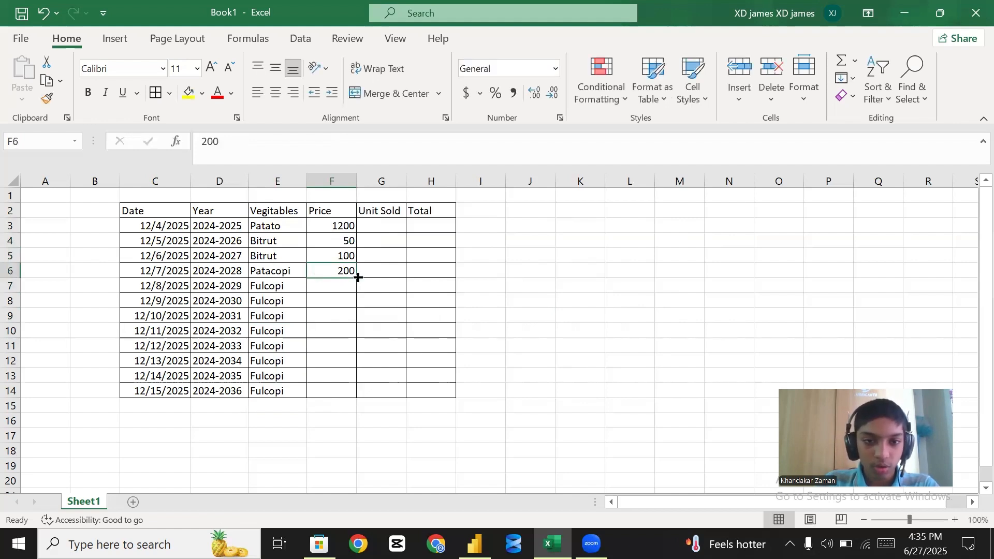
left_click_drag(356, 278, 355, 400)
left_click(519, 331)
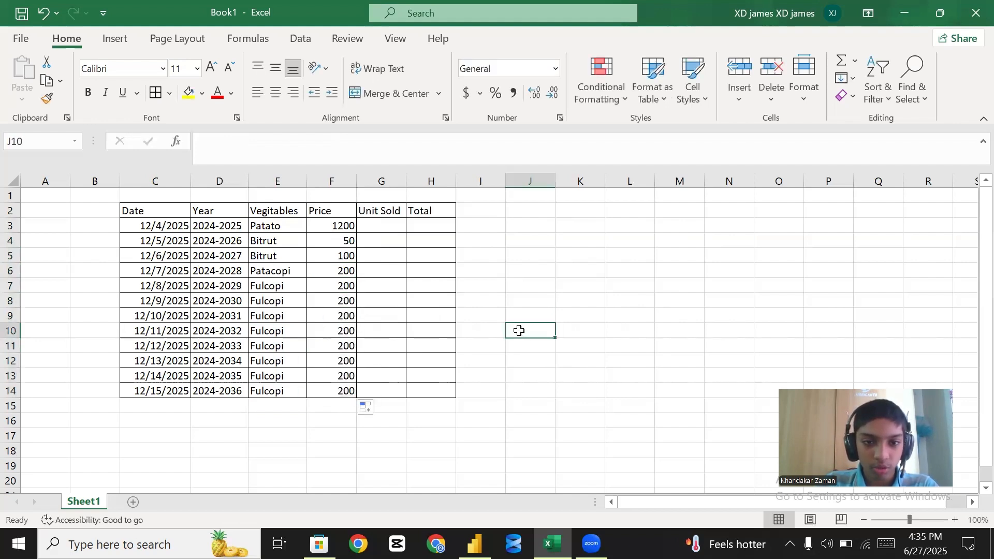
Enter 50 in G3 under Unit Sold and fill it down to G14
left_click(379, 223)
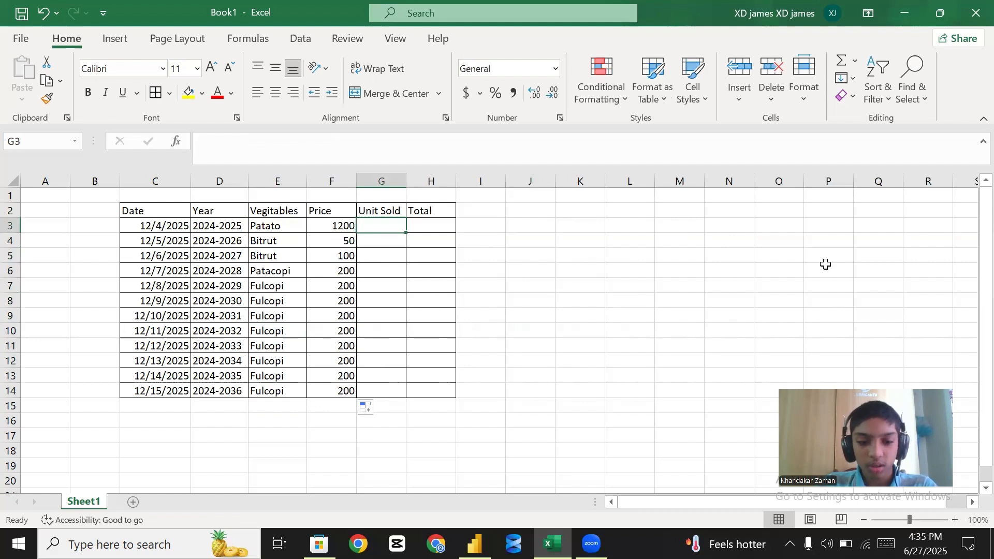
type("50")
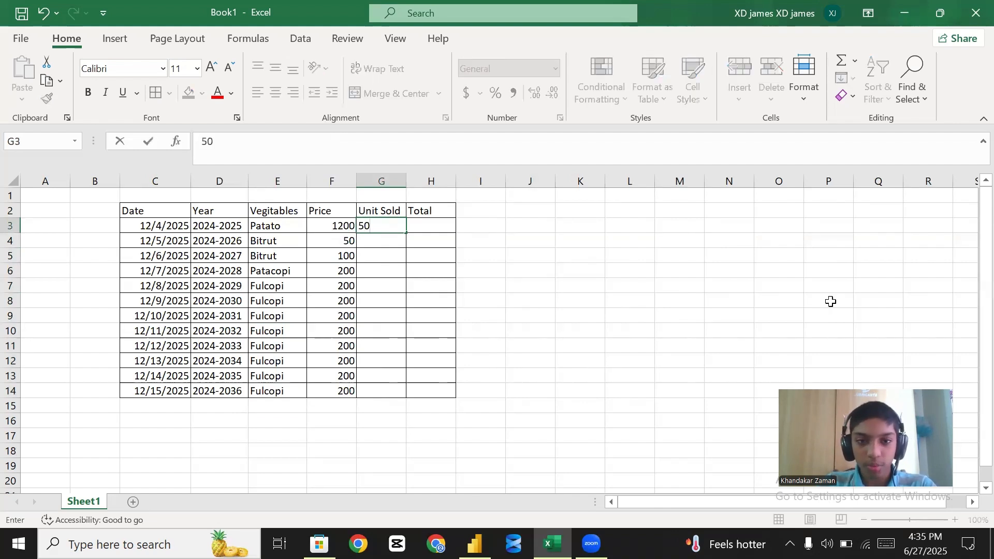
left_click_drag(406, 233, 396, 393)
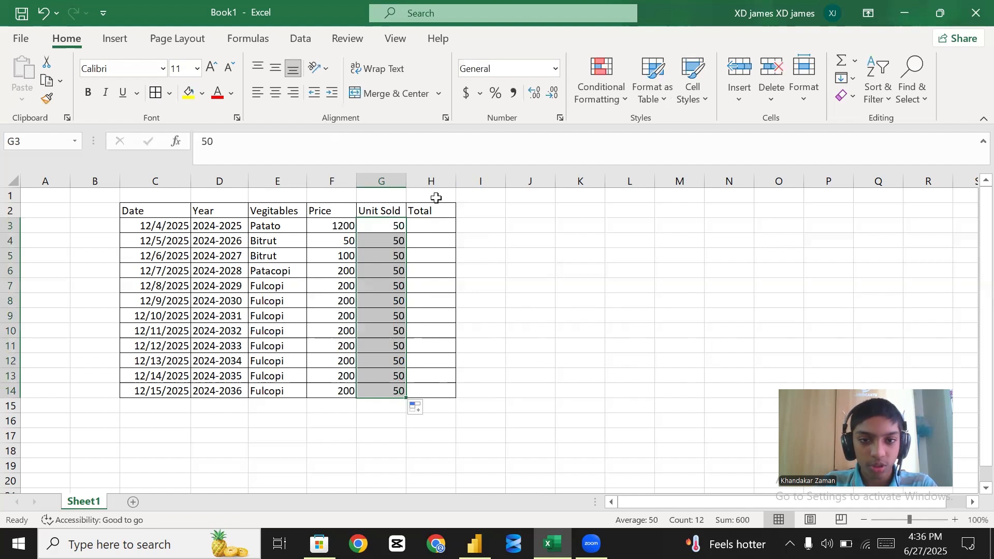
Enter 3400 in H3 under Total and fill it down to H14
left_click(424, 221)
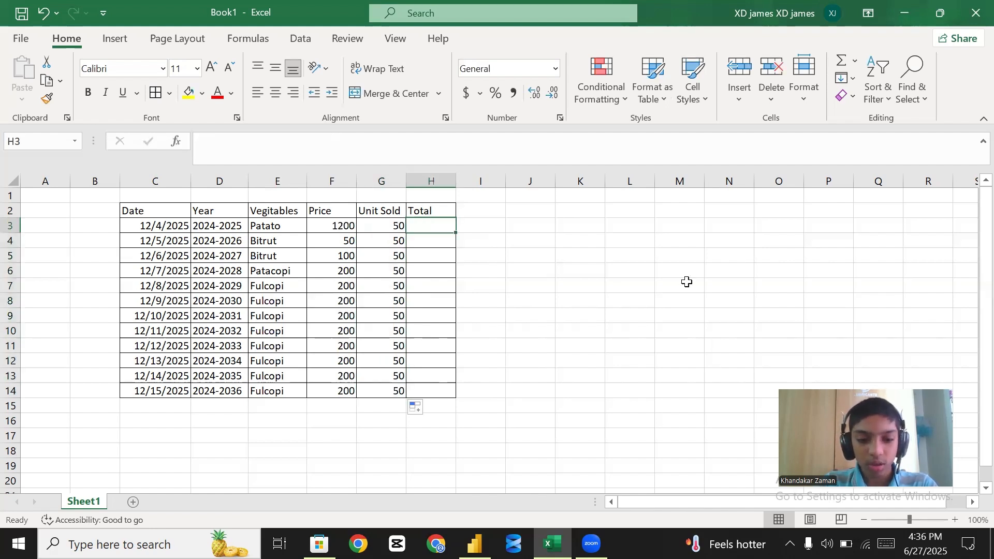
type("3400")
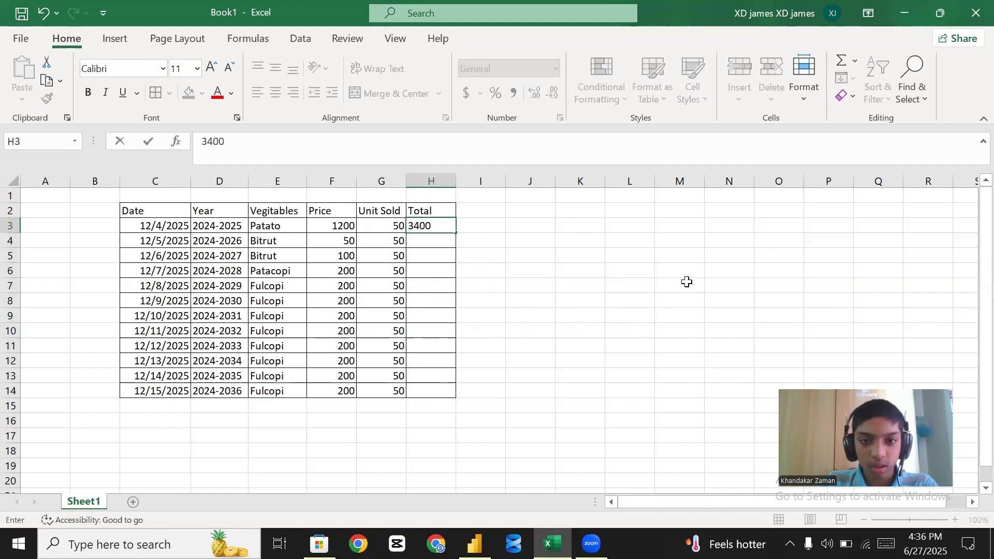
left_click_drag(457, 233, 450, 389)
left_click(737, 268)
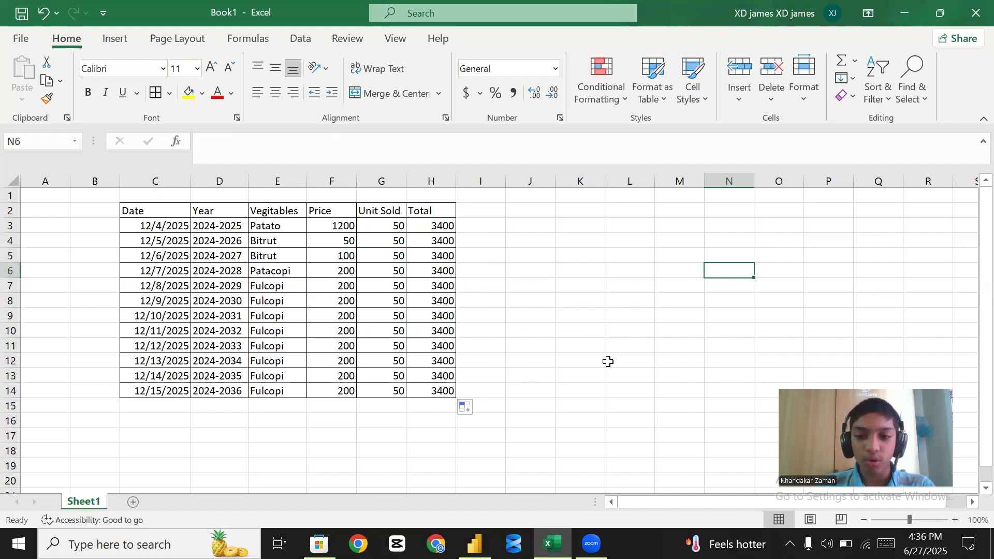
Save the workbook as Give.xlsx in the OneDrive Documents folder
left_click(24, 17)
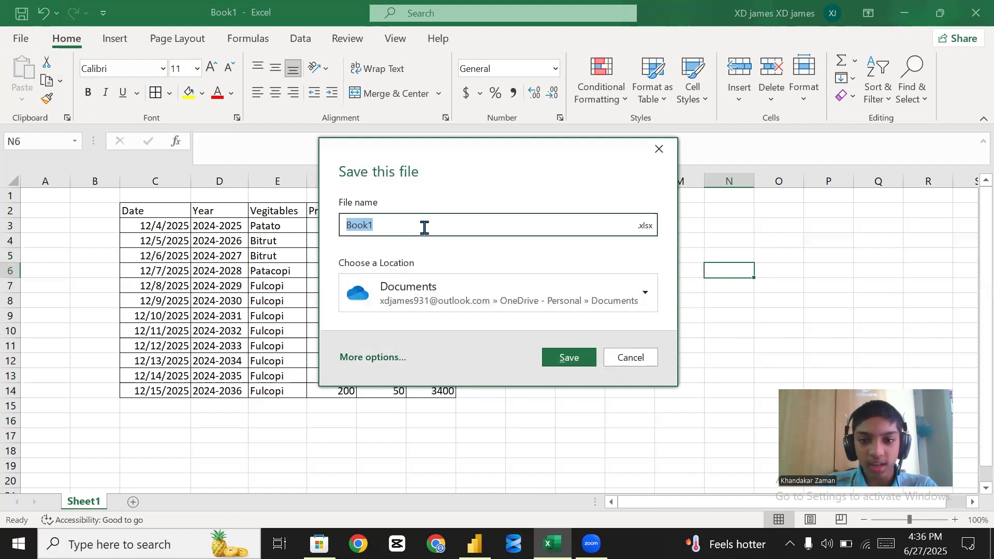
key("BackSpace")
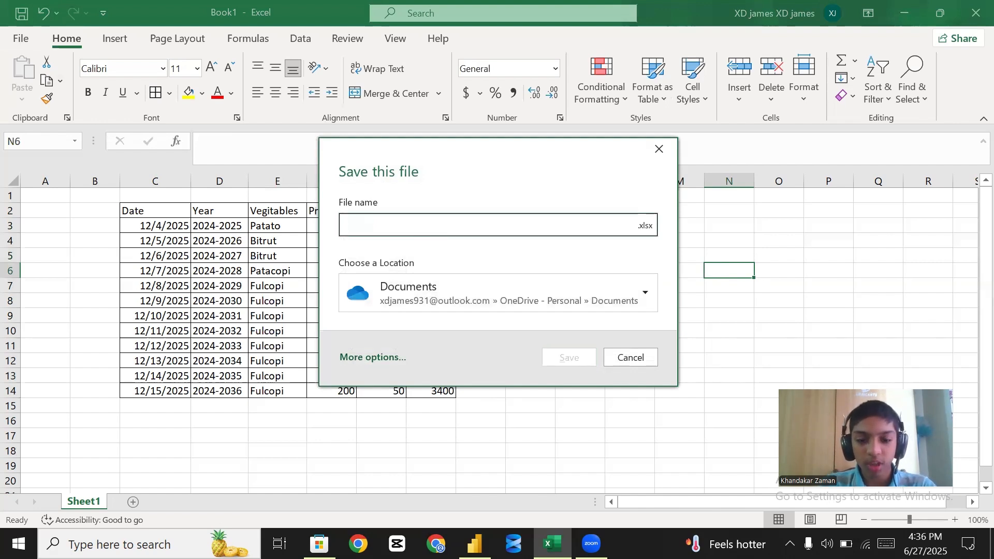
type("Give")
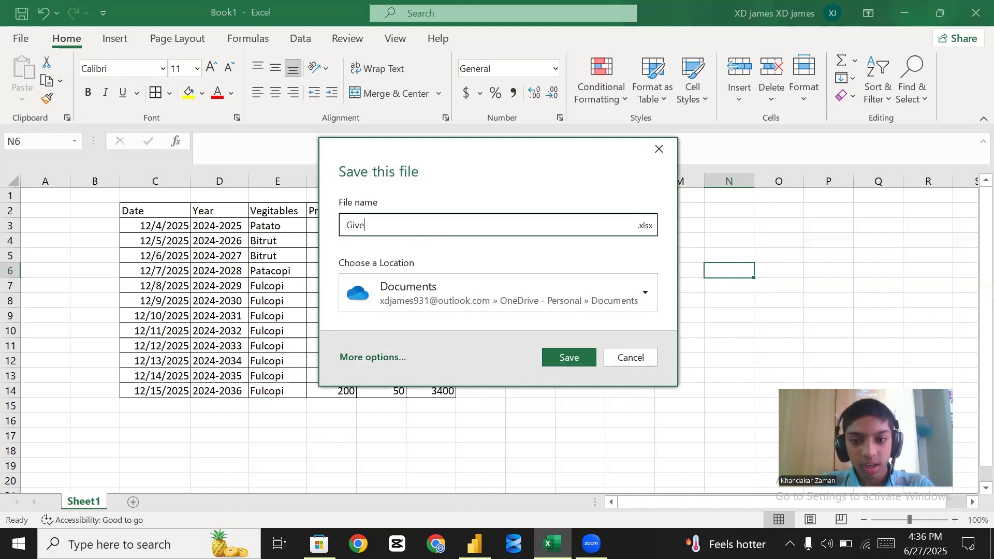
left_click(569, 360)
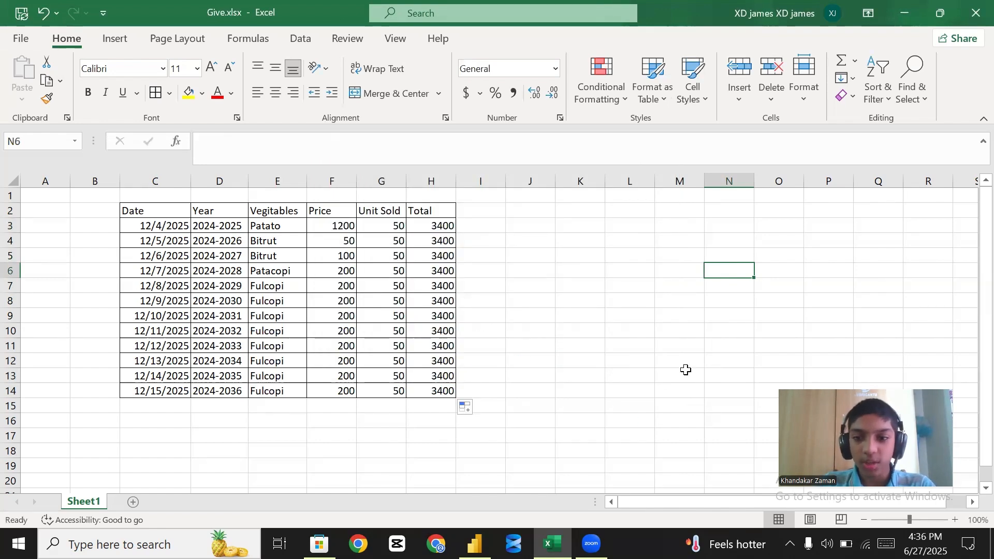
Minimize the workbook, switch to Power BI Desktop and start importing data from Excel
left_click(904, 12)
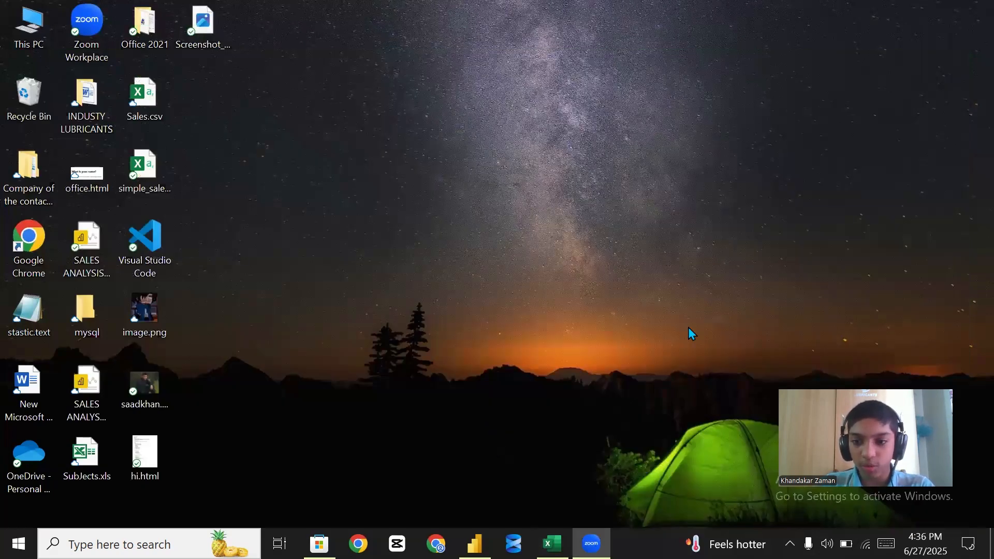
key("alt+Tab")
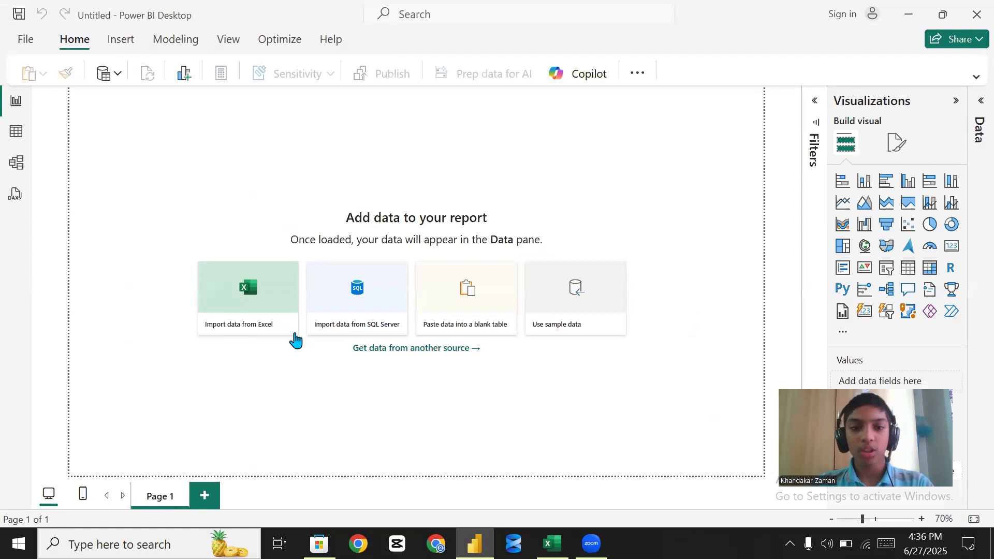
left_click(274, 303)
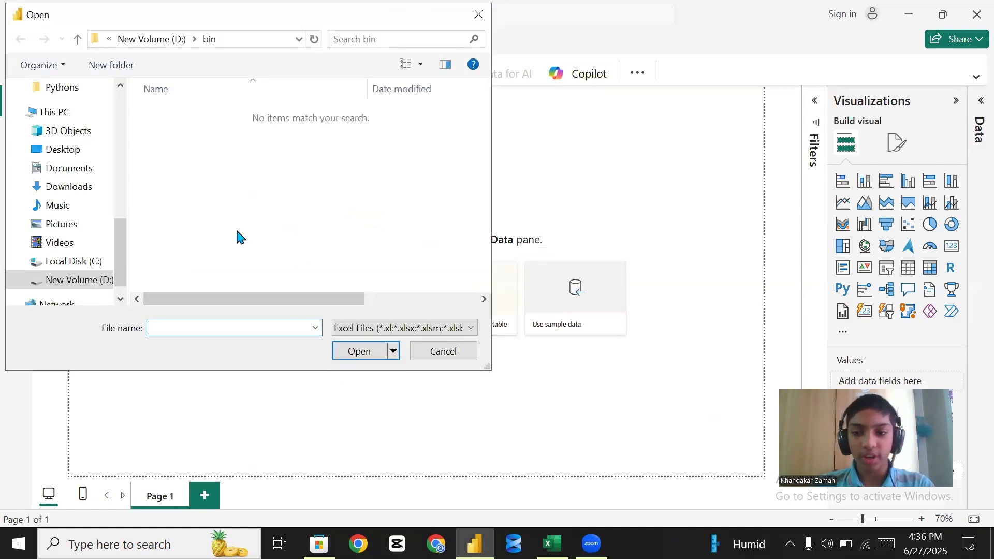
Browse to the OneDrive Documents folder and select Give.xlsx as the file to import
scroll(76, 186, "down", 1)
scroll(73, 202, "up", 5)
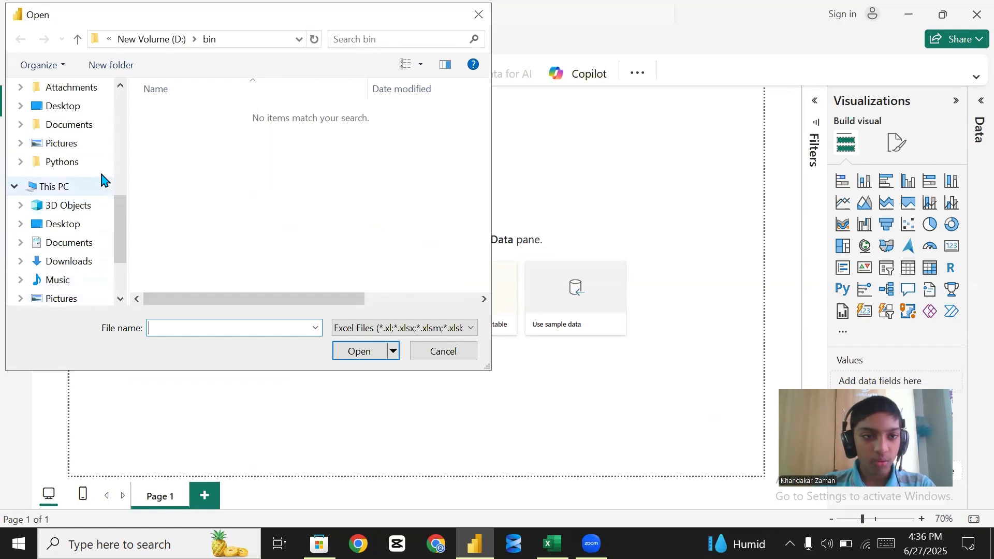
scroll(101, 178, "up", 2)
left_click(91, 151)
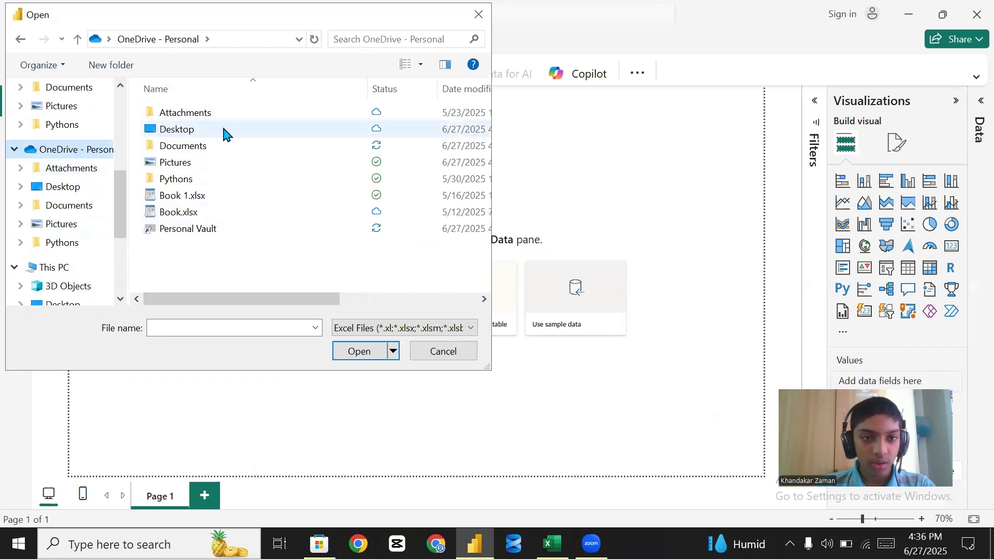
double_click(211, 147)
scroll(218, 212, "down", 2)
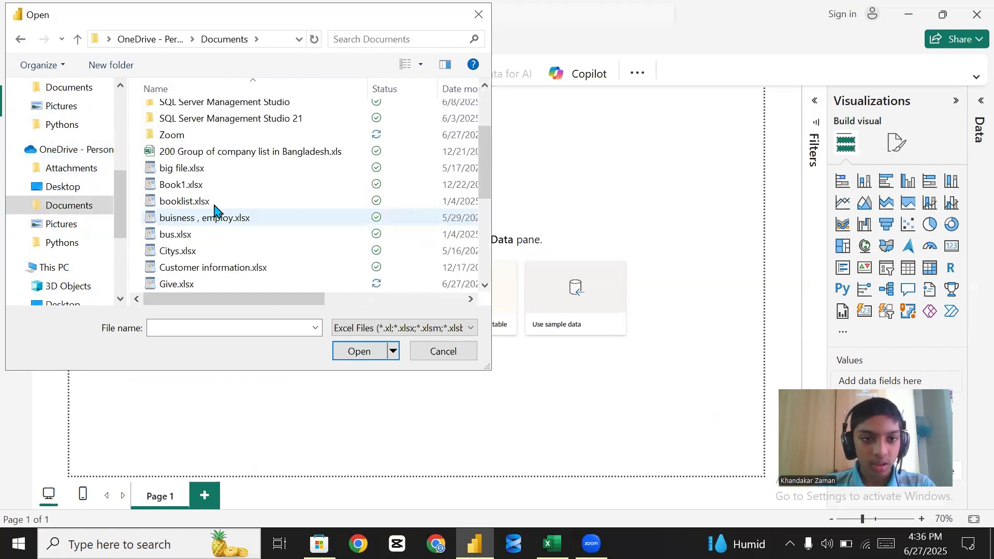
scroll(209, 179, "down", 2)
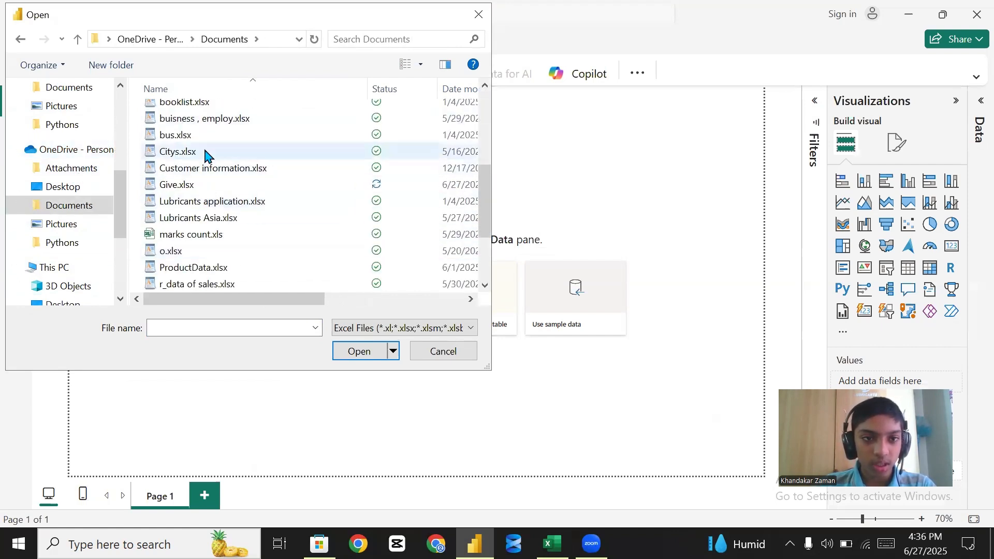
left_click(203, 187)
Close the Give.xlsx workbook in Excel to release the file, and open it for import
left_click(356, 353)
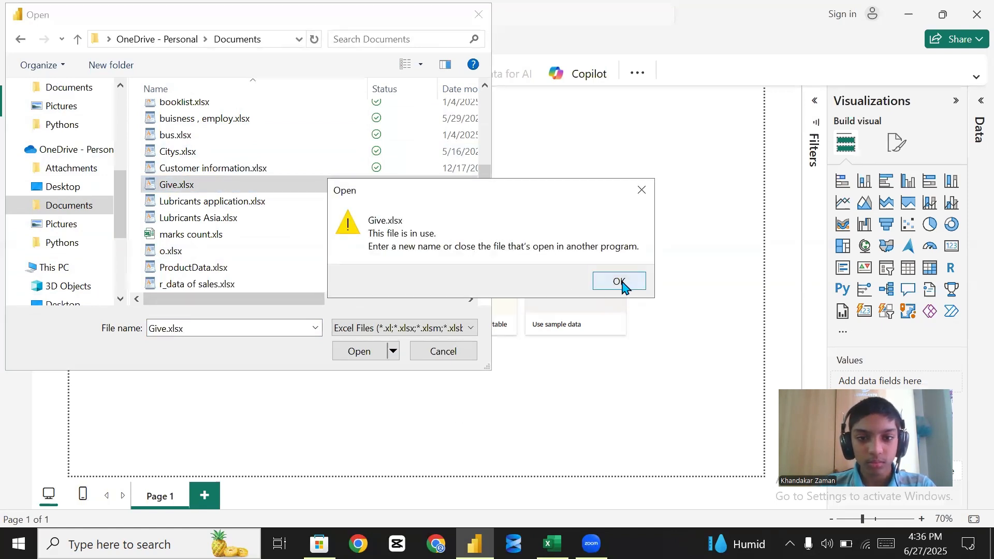
left_click(619, 283)
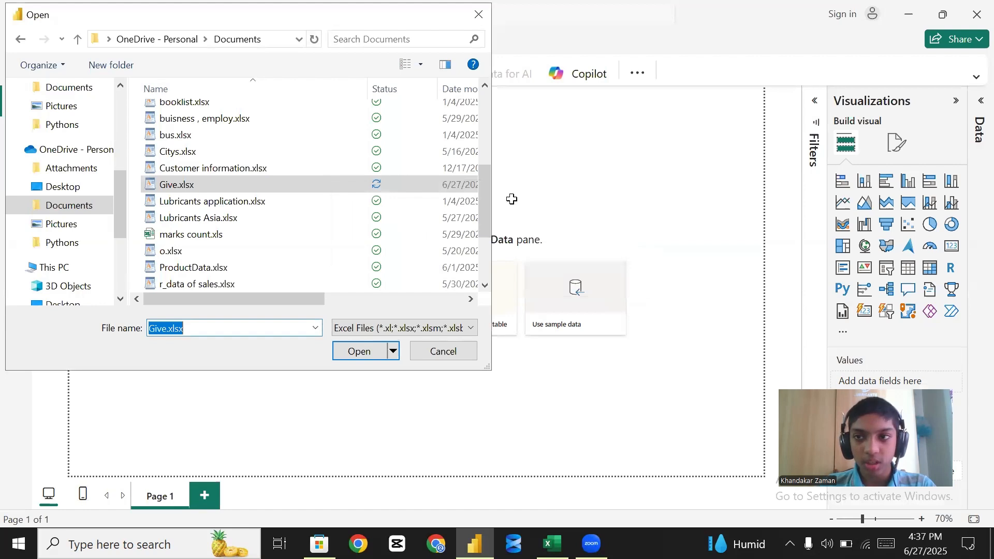
left_click(975, 13)
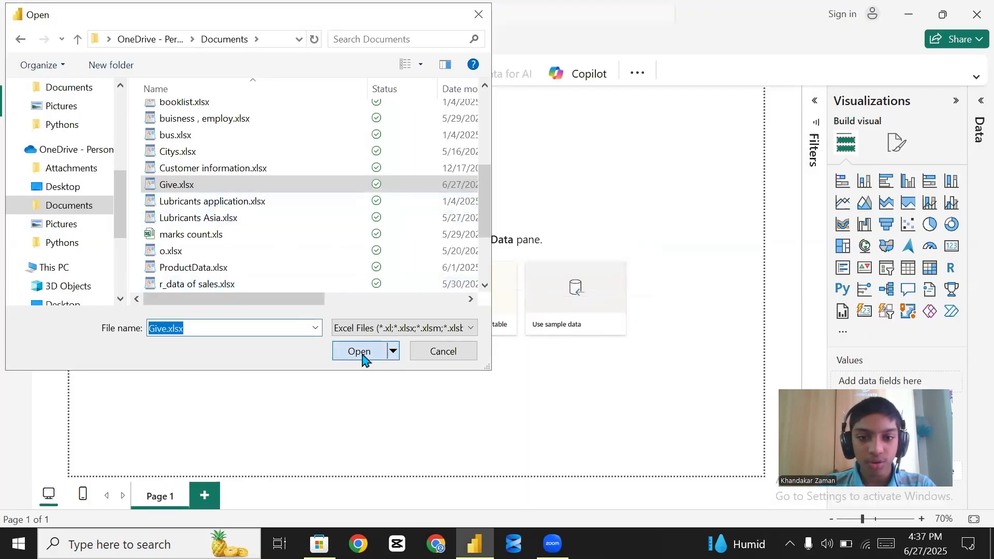
left_click(361, 356)
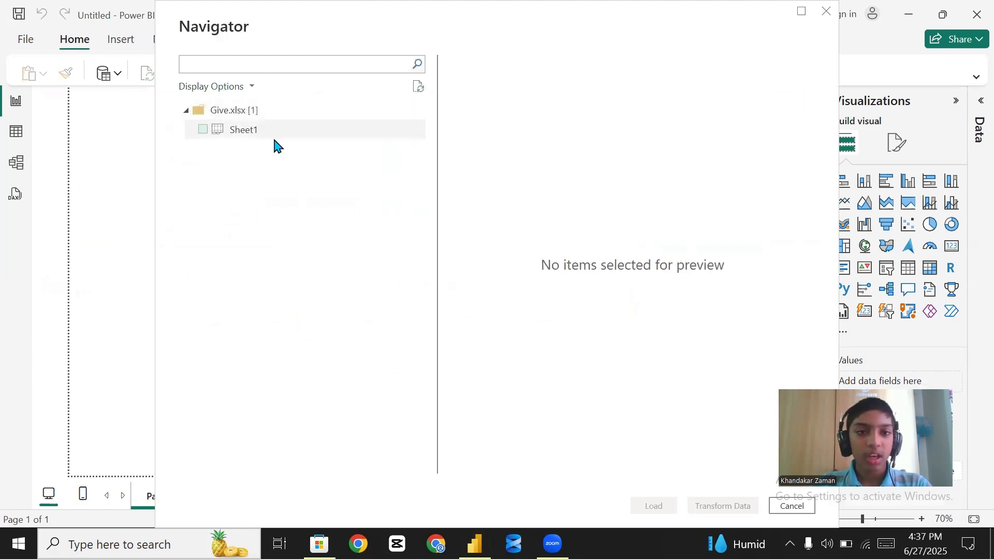
Preview the columns of Sheet1 in the Navigator, tick the sheet and load it into the report
left_click(250, 133)
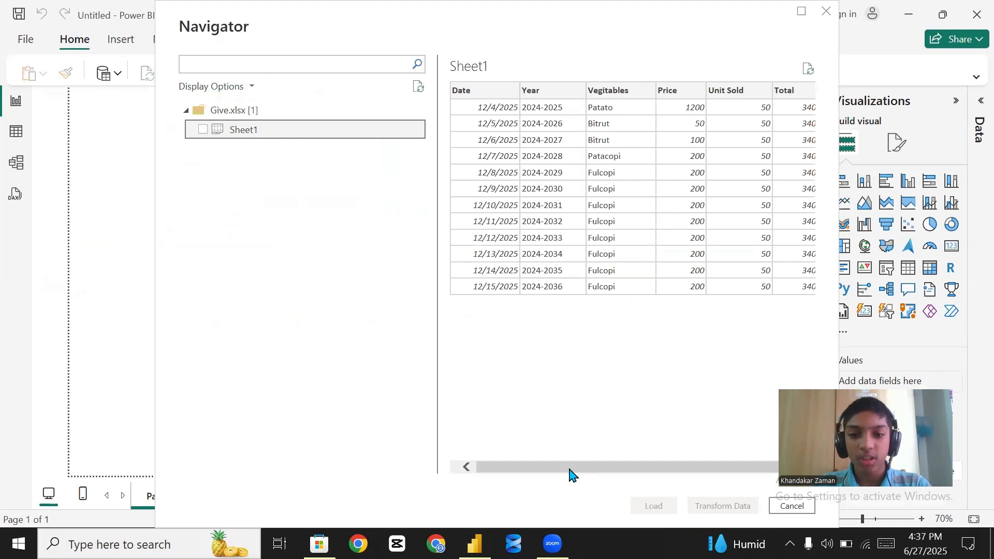
mouse_move(570, 472)
left_mouse_down()
mouse_move(635, 475)
mouse_move(563, 470)
left_mouse_up()
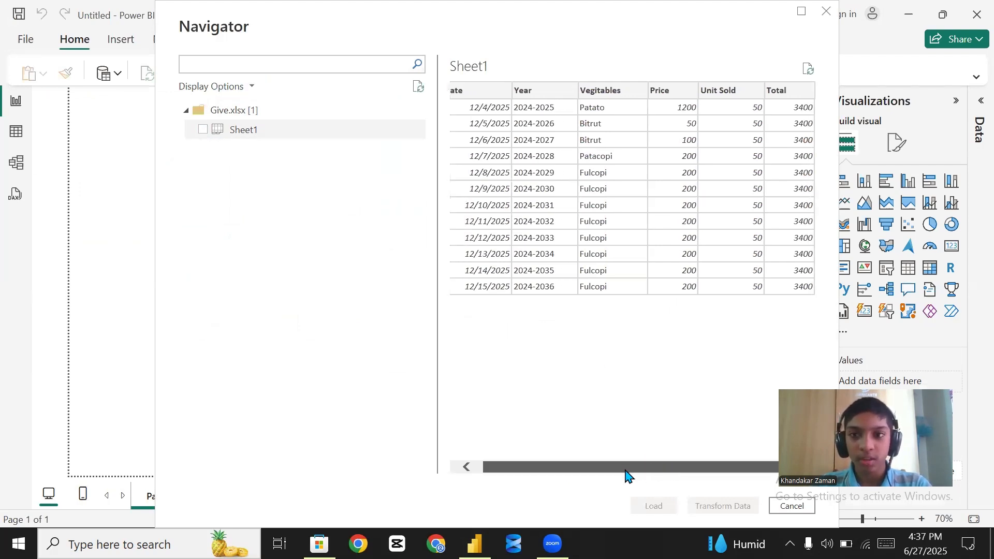
left_click_drag(626, 471, 620, 468)
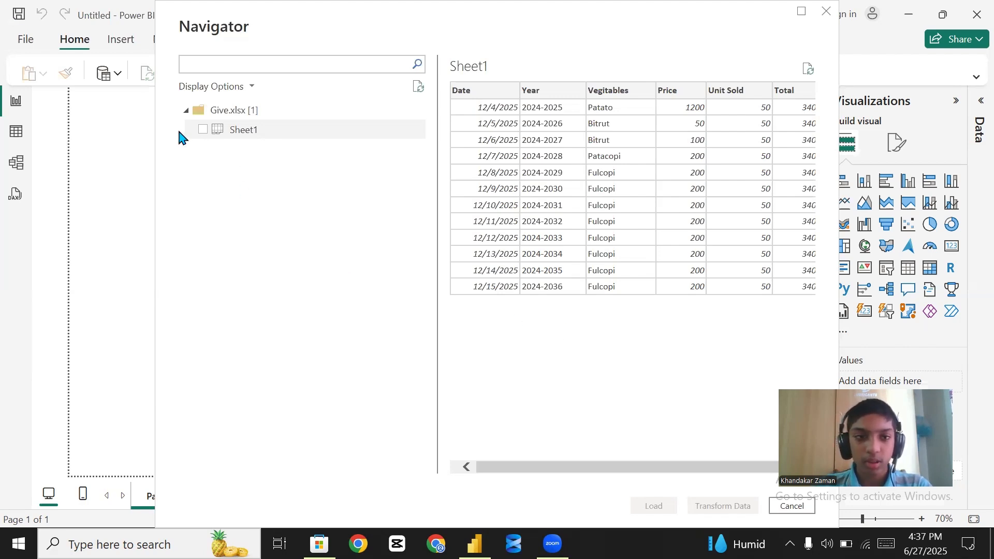
left_click(209, 136)
left_click(205, 134)
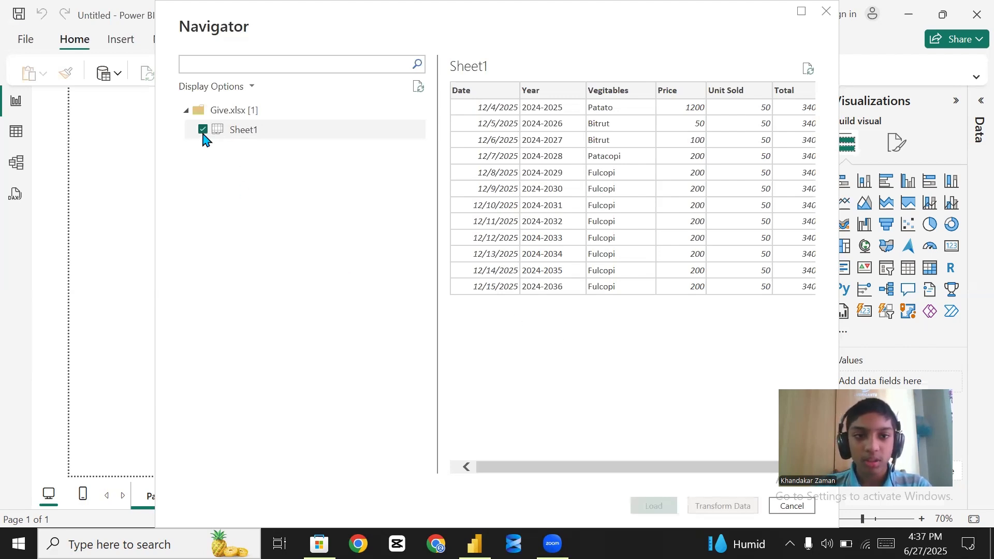
left_click(655, 507)
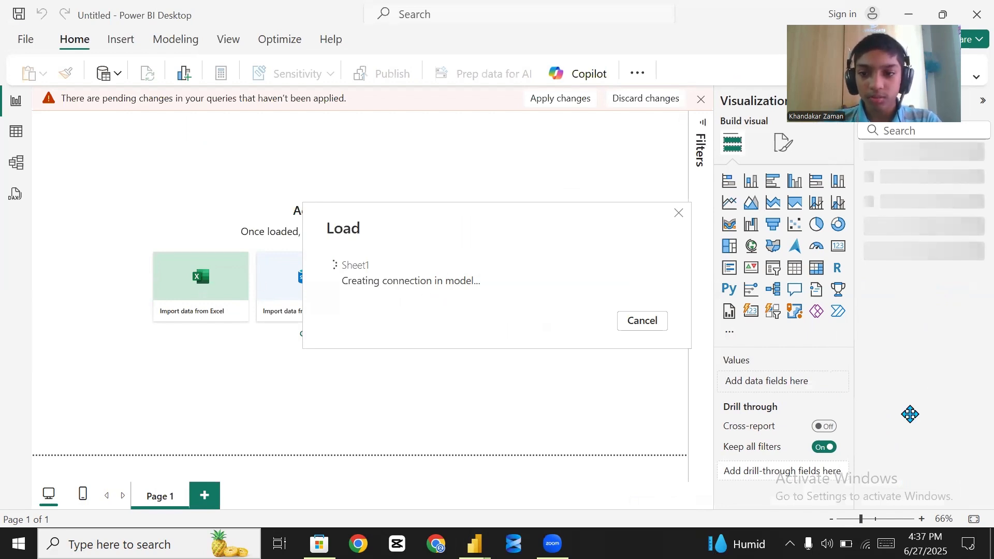
left_click_drag(877, 50, 893, 414)
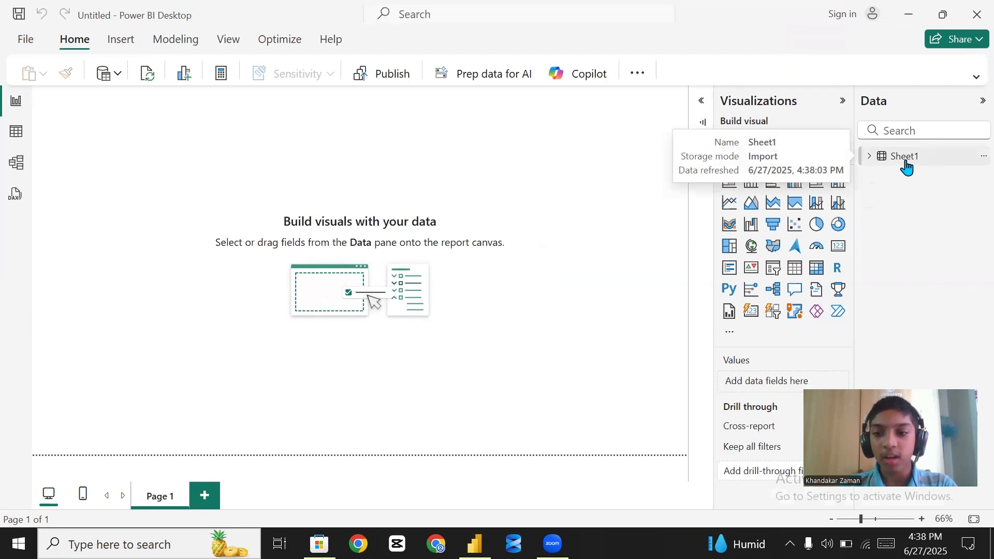
Review the imported Sheet1 fields and table rows, and expand the Date field down to its Date Hierarchy levels
left_click(869, 158)
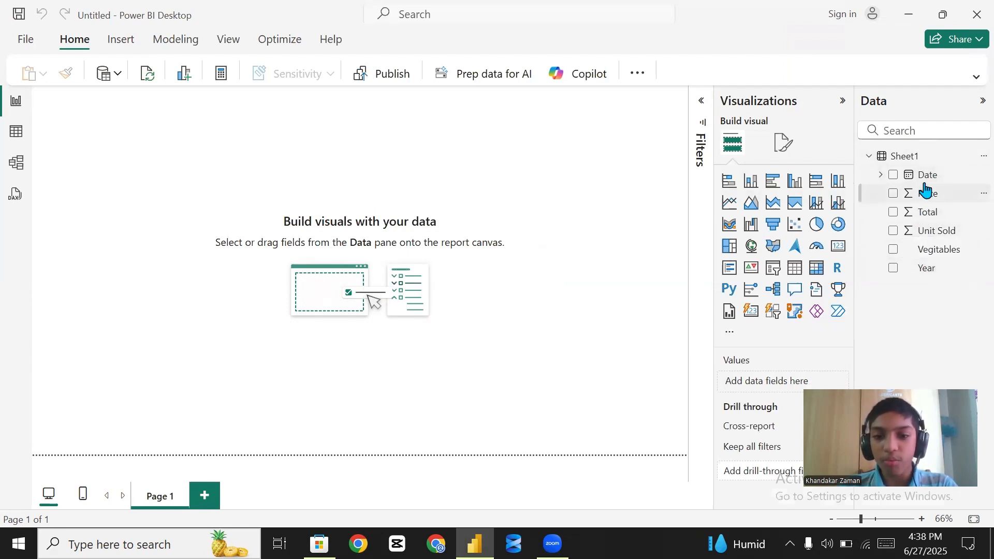
left_click(14, 144)
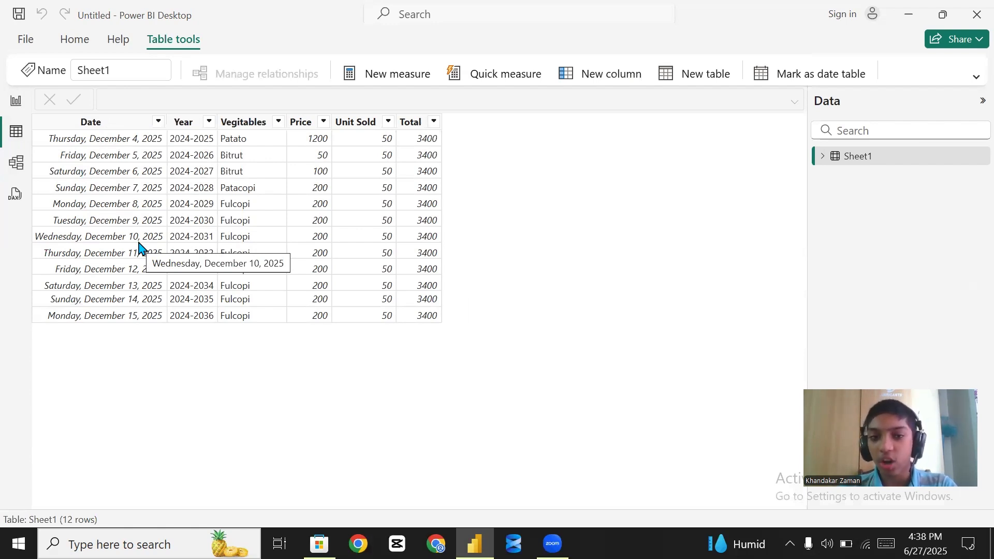
left_click(16, 99)
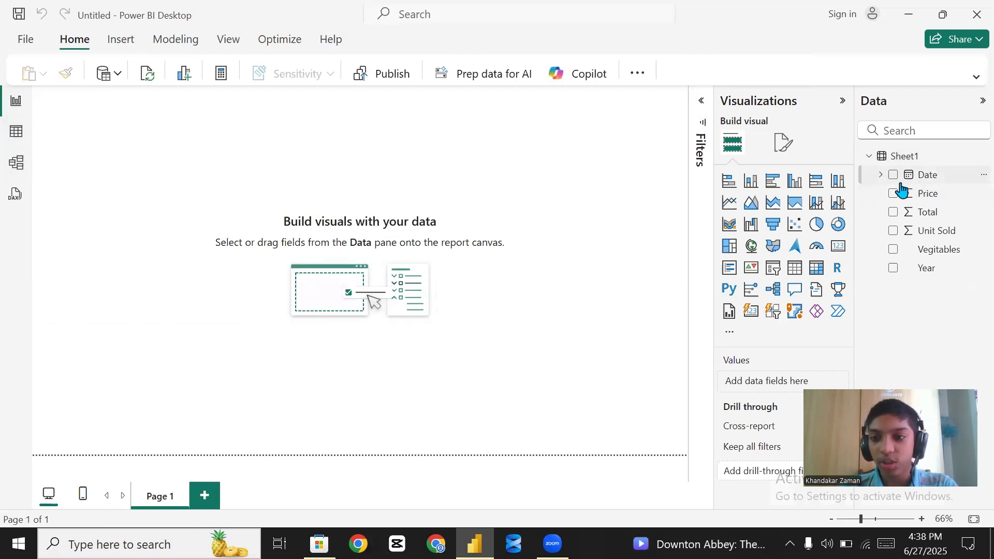
left_click(881, 176)
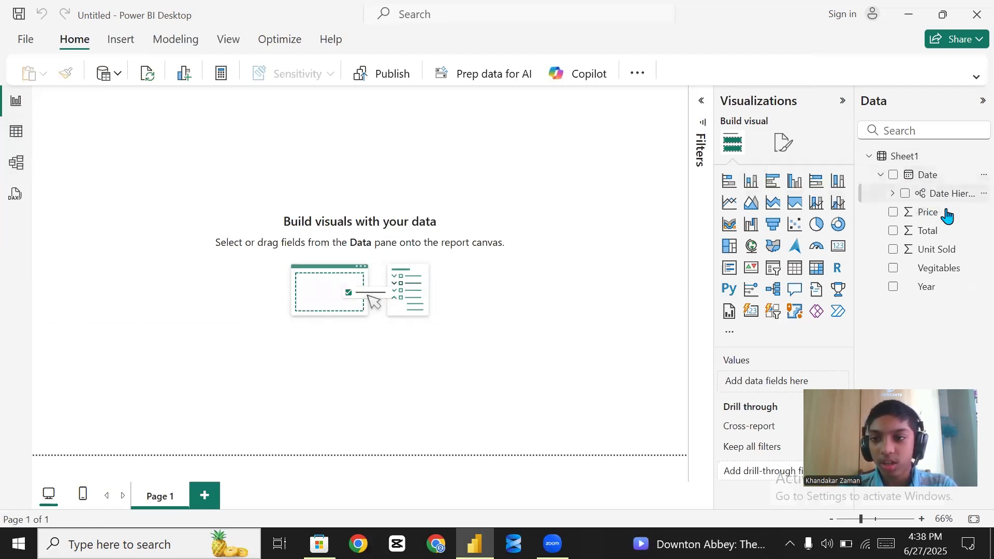
left_click(892, 194)
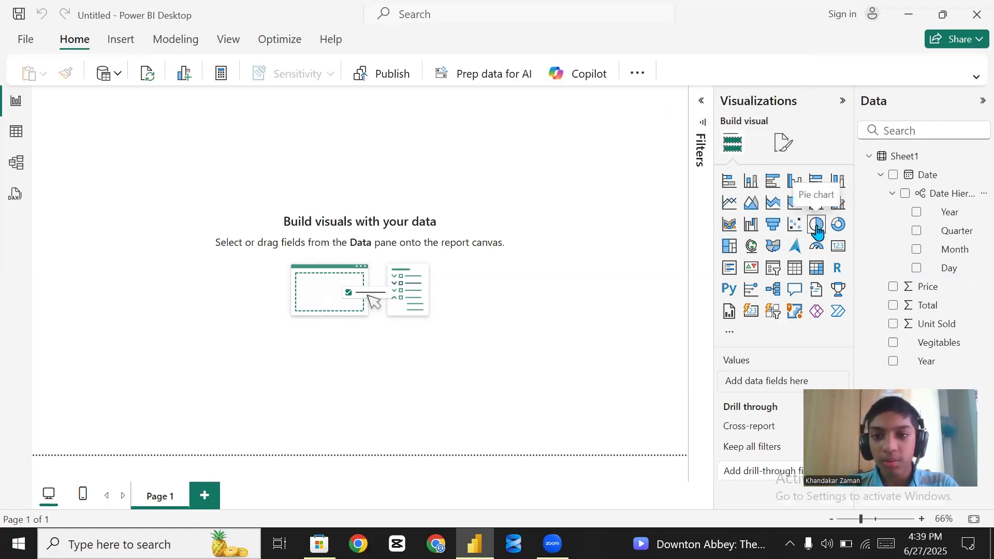
Insert a rectangle shape and stretch it across the full page width as a flat banner at the page's upper edge
left_click(115, 42)
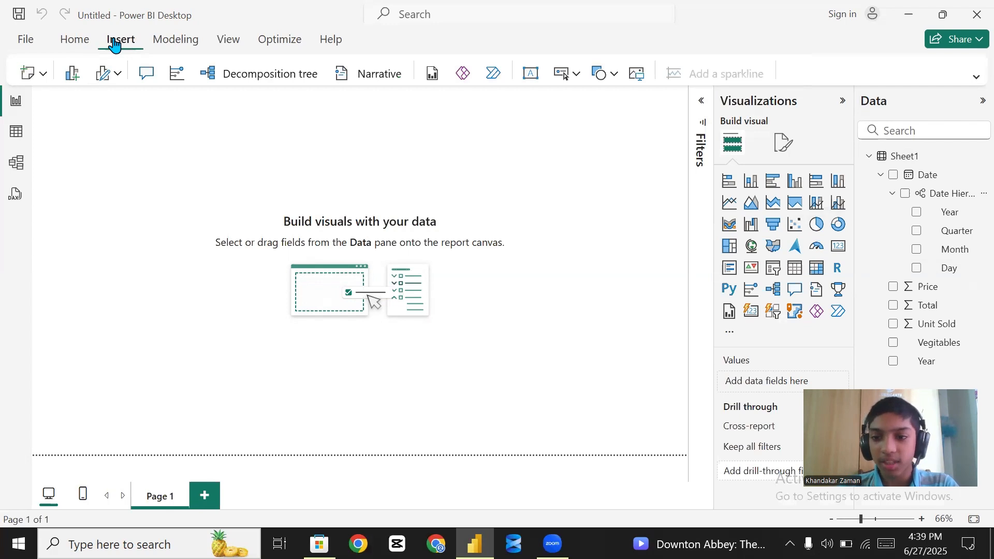
left_click(604, 73)
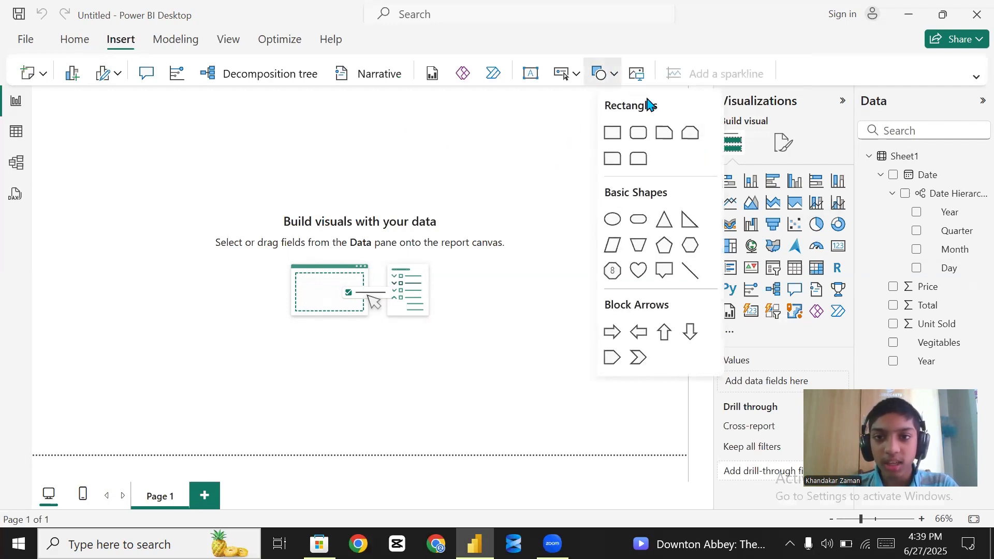
left_click(618, 136)
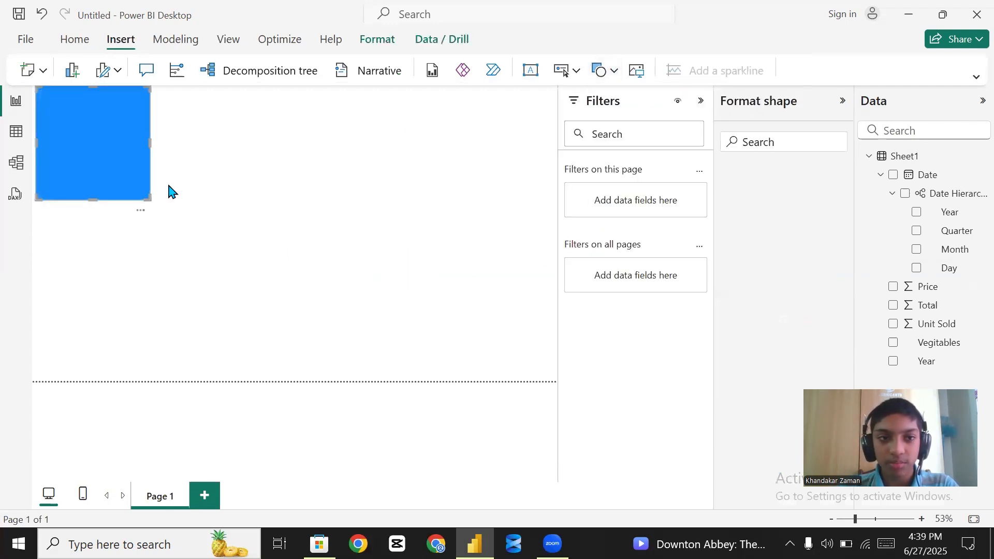
left_click_drag(150, 143, 557, 165)
left_click_drag(297, 199, 309, 125)
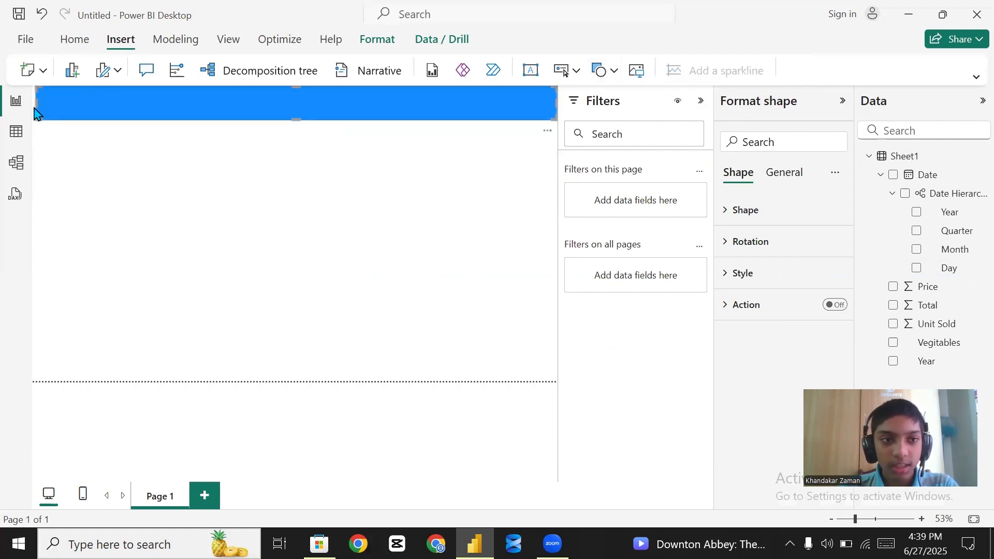
Collapse the Filters and Format shape panes, and reduce the height of the blue banner slightly
left_click(701, 101)
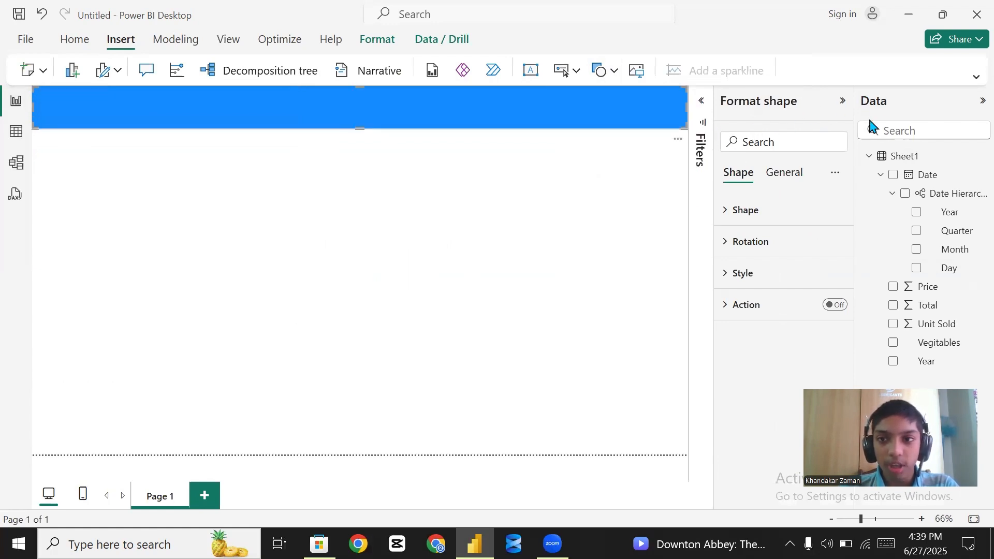
left_click(836, 106)
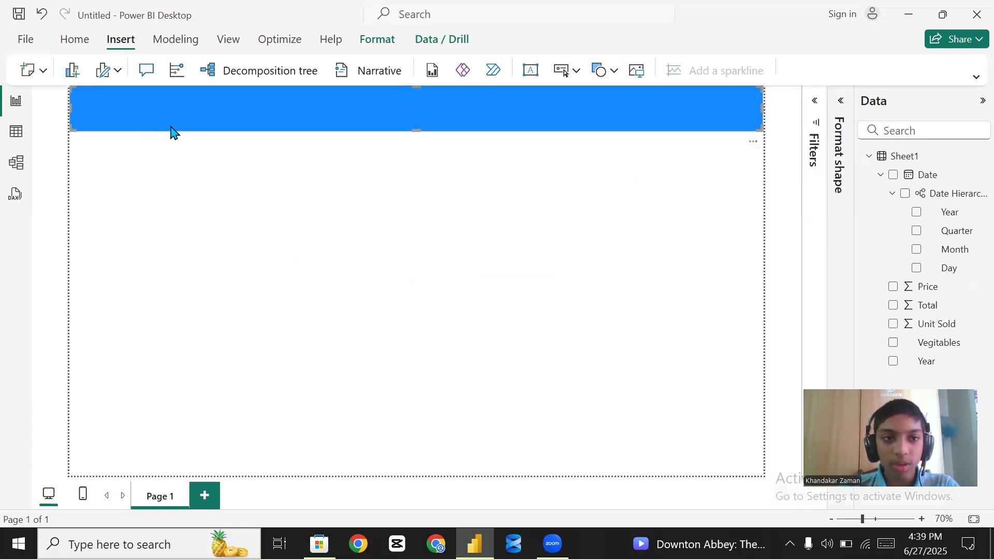
left_click_drag(71, 133, 71, 122)
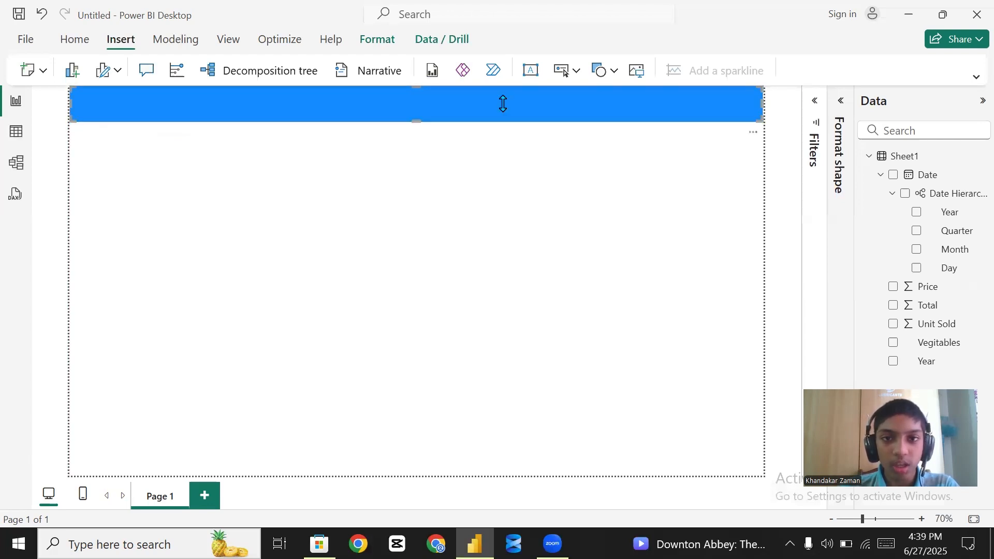
Insert a text box on the page with the text DATA ANALYSIS
left_click(531, 78)
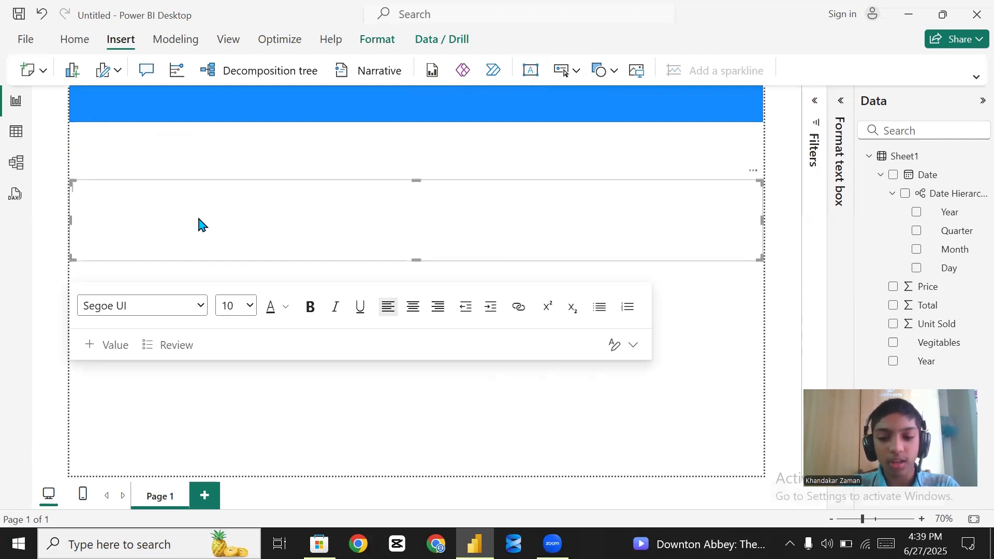
type("DATA ")
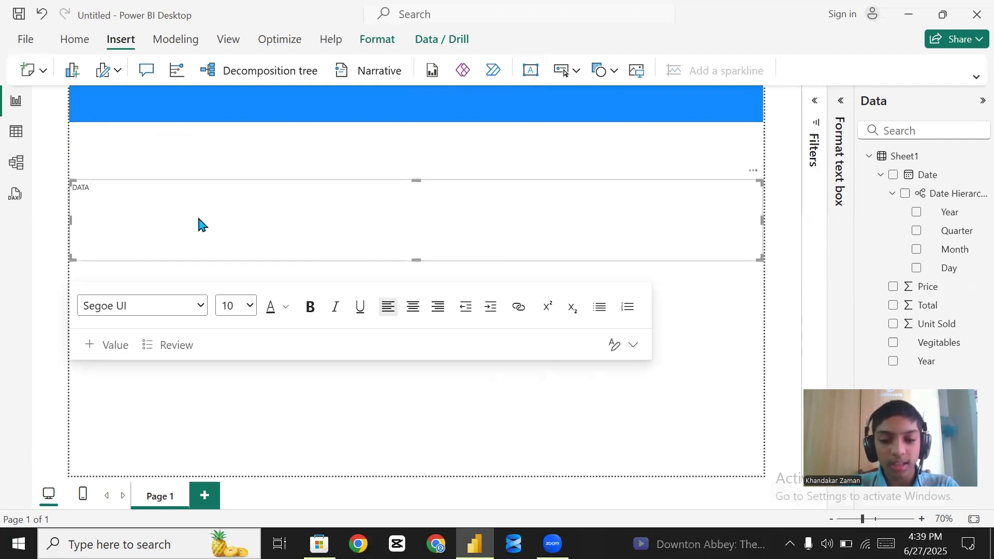
type("A")
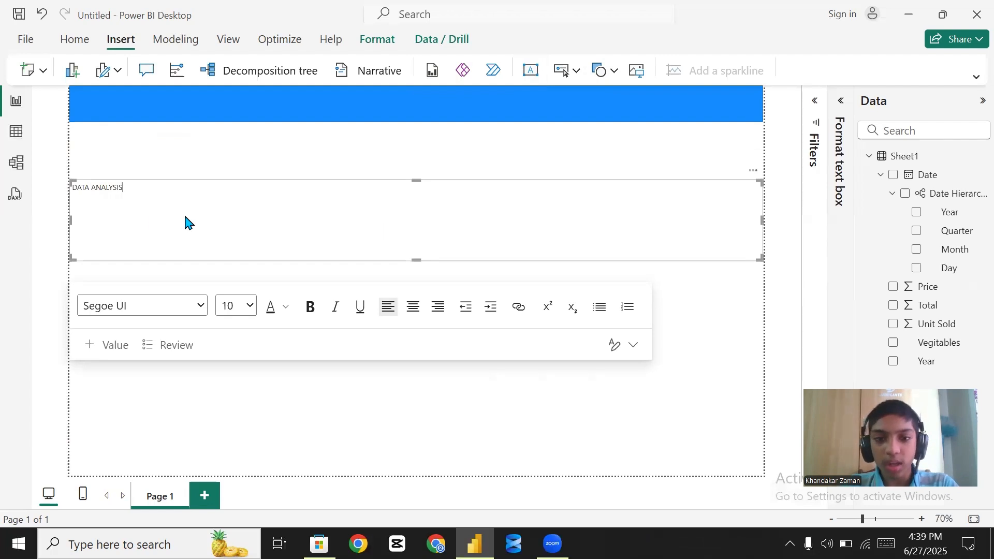
type("NALYSIS")
Format the DATA ANALYSIS text with the Segoe (Bold) font at size 32
left_click_drag(124, 191, 31, 193)
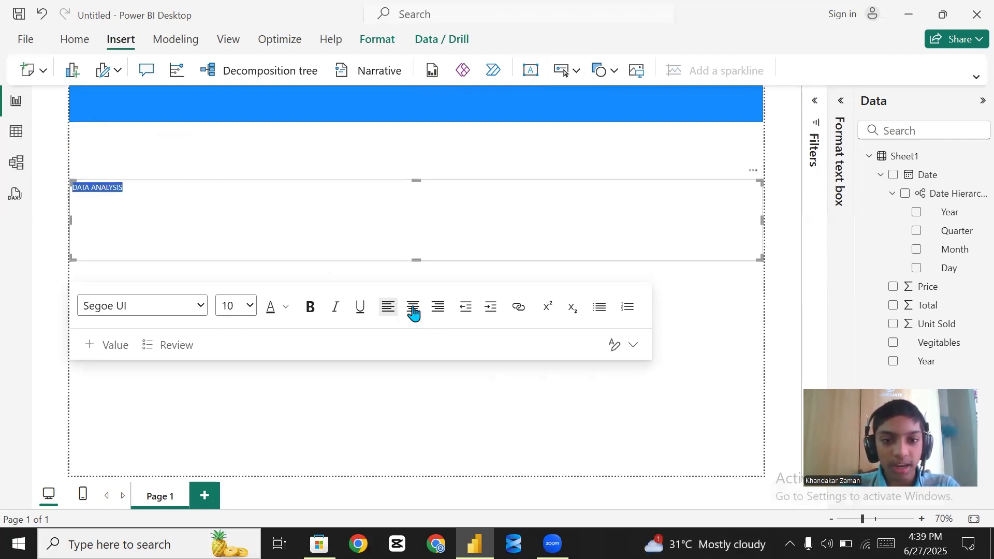
left_click(183, 309)
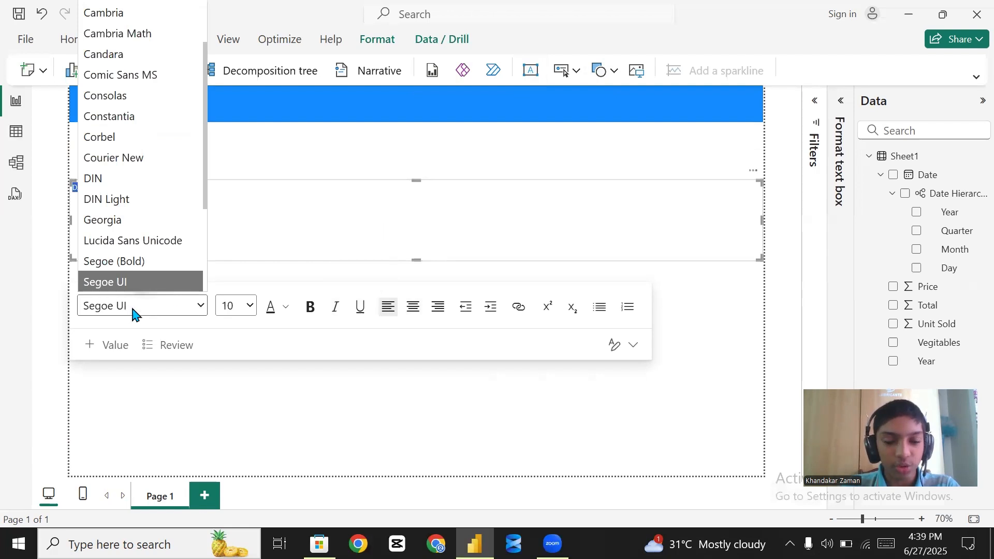
left_click(133, 265)
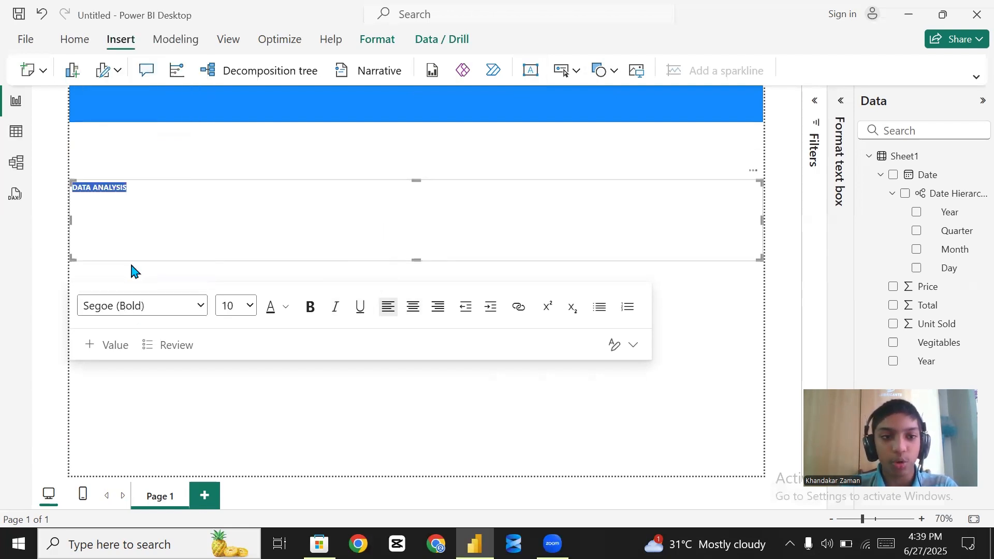
left_click(254, 310)
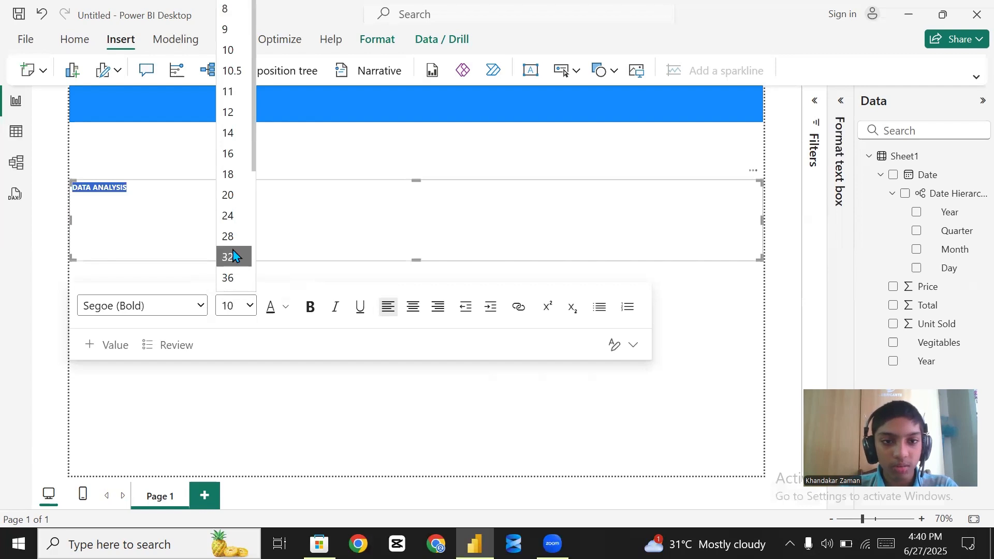
left_click(233, 256)
left_click(486, 412)
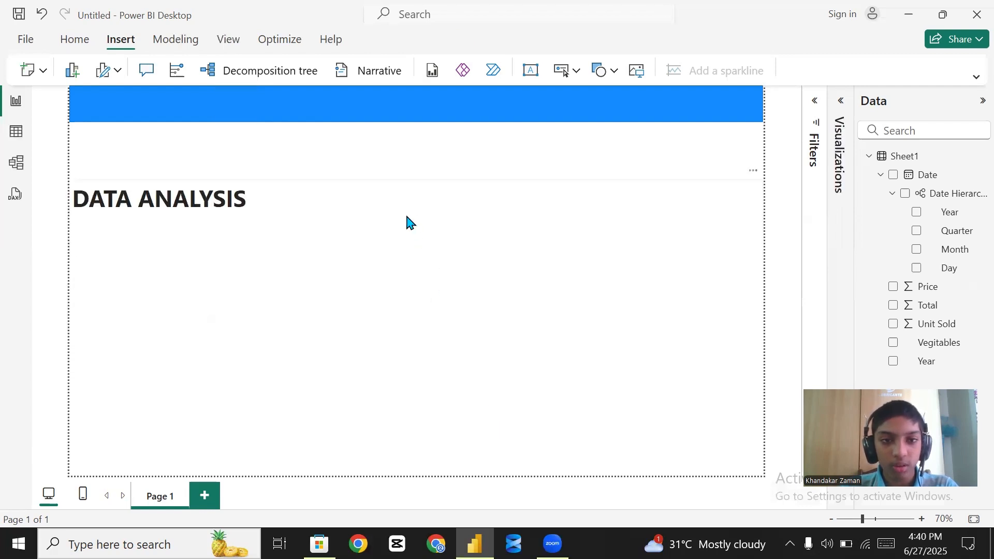
Resize the DATA ANALYSIS text box so that it fits over the blue banner
left_click(404, 212)
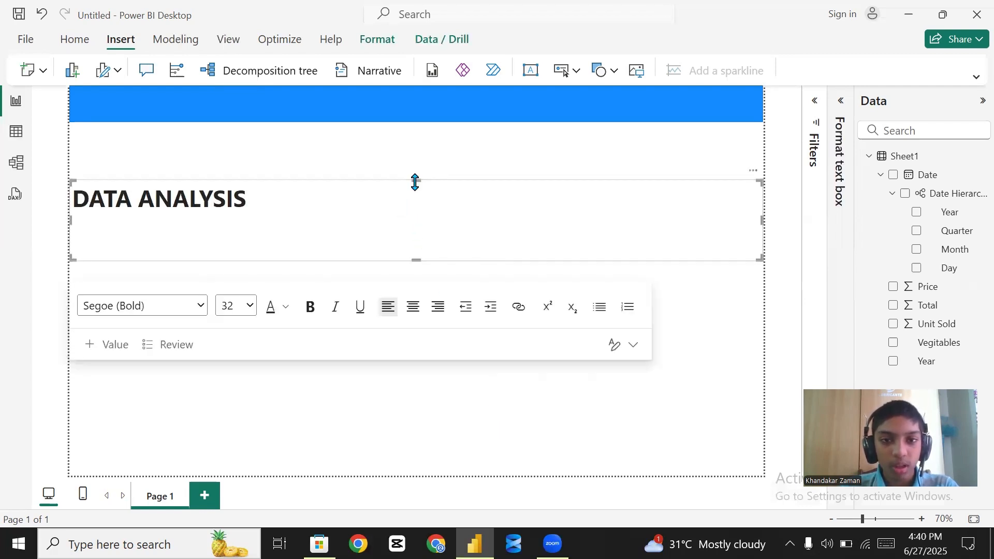
left_click_drag(418, 158, 426, 93)
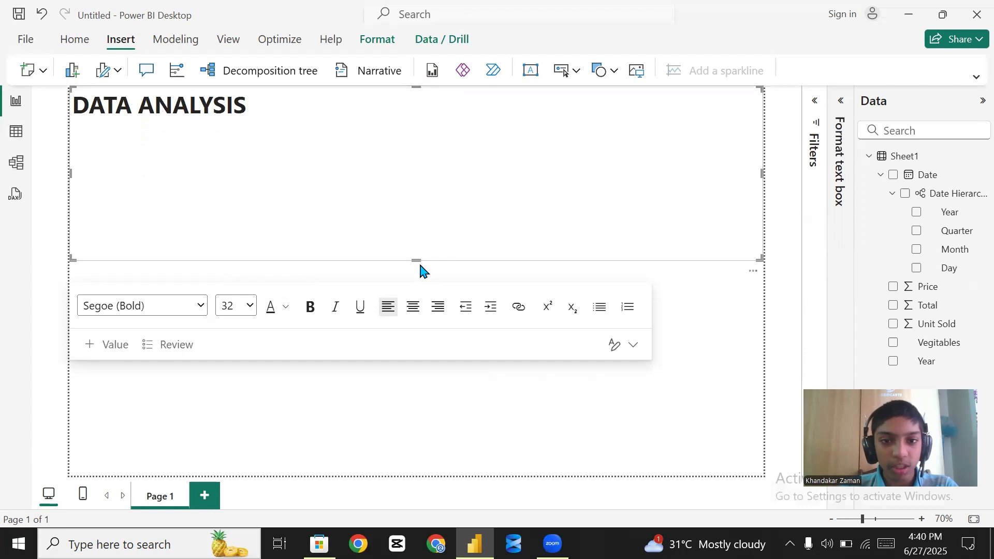
left_click_drag(419, 260, 446, 122)
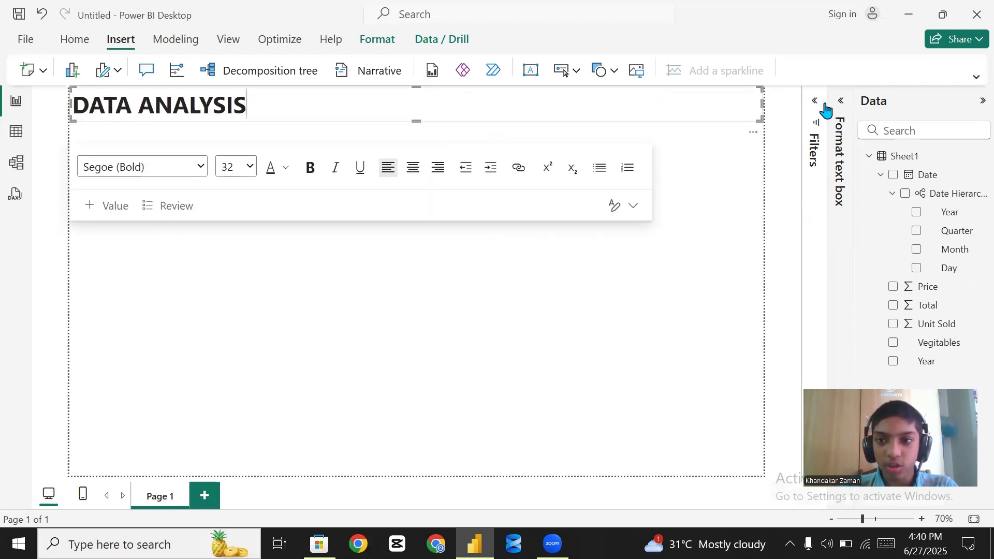
Turn off the background of the DATA ANALYSIS text box so the blue banner shows behind it
left_click(840, 101)
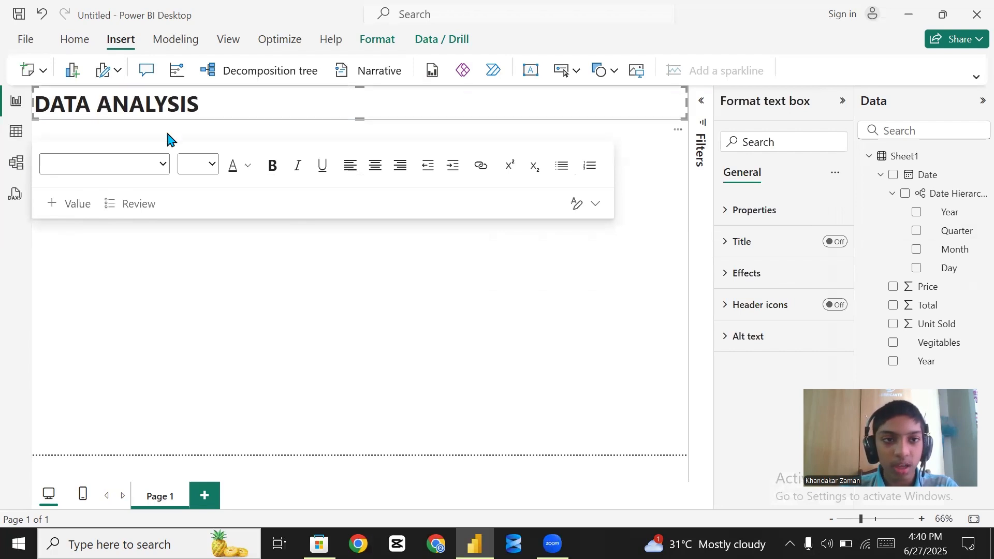
left_click(772, 217)
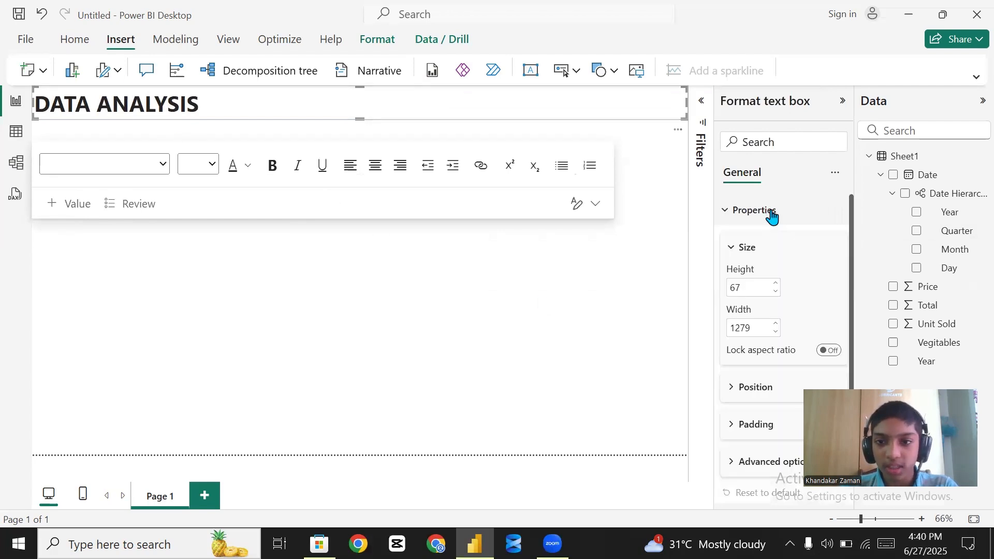
left_click(772, 213)
left_click(774, 277)
scroll(823, 244, "down", 3)
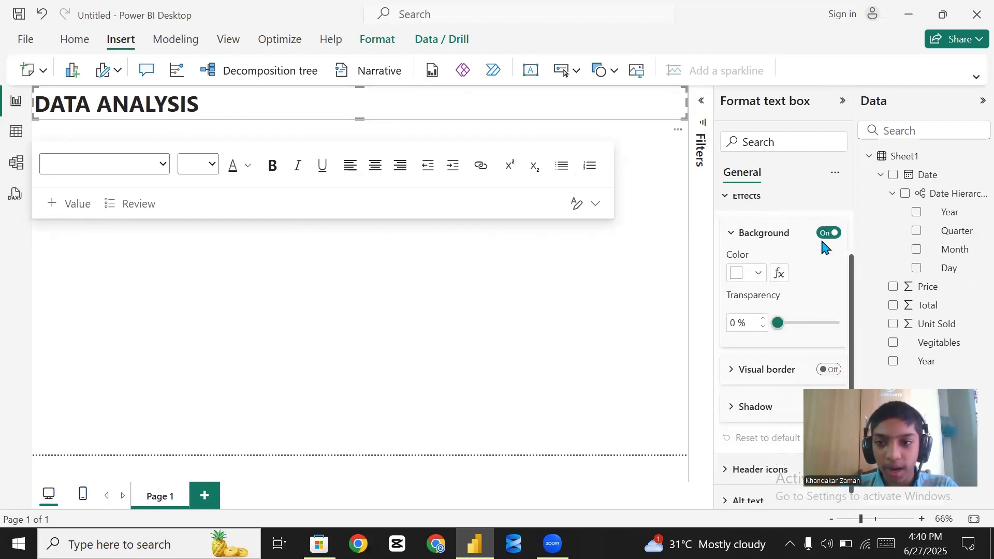
left_click(569, 315)
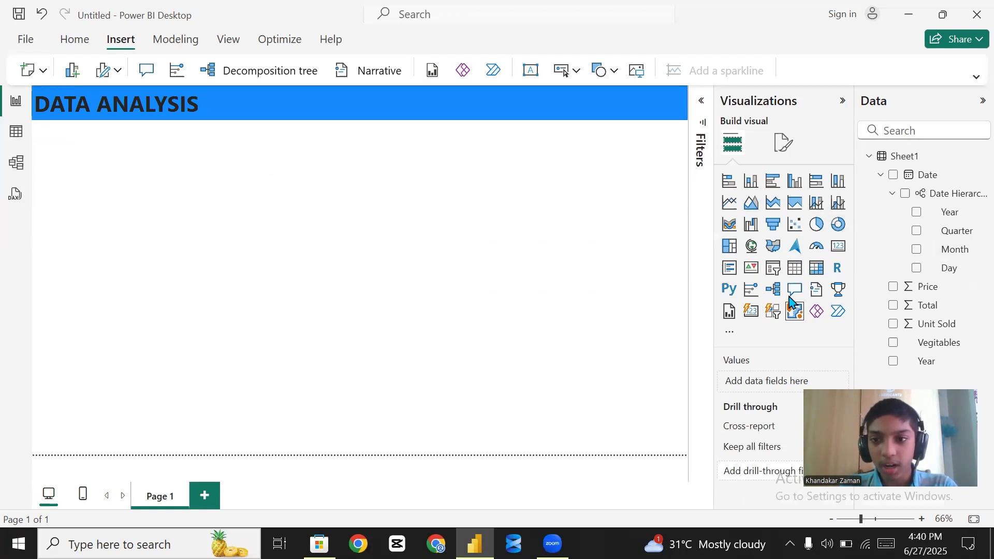
Add a card (new) visual directly below the banner with the Price, Total and Unit Sold fields as its data
left_click(751, 316)
left_click_drag(311, 233, 311, 181)
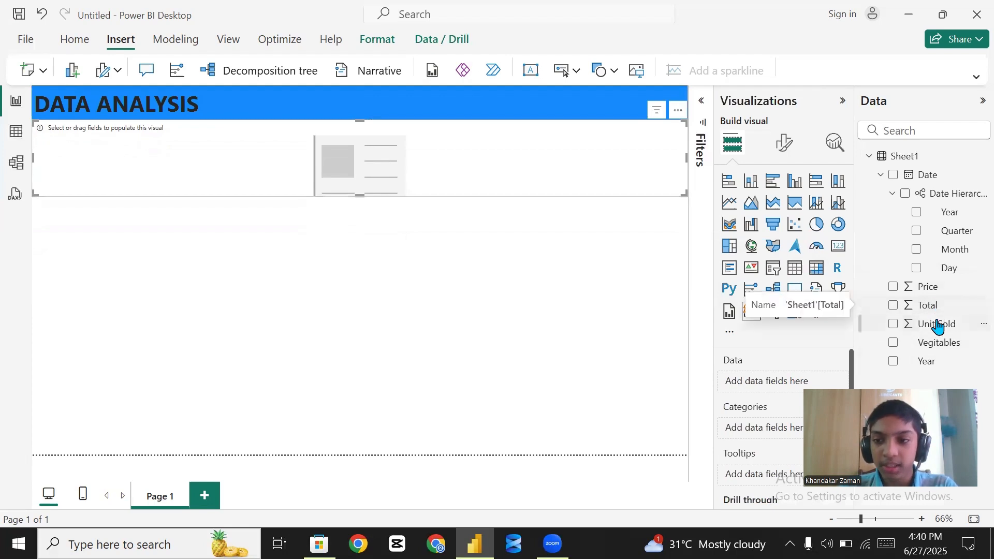
left_click_drag(933, 309, 796, 377)
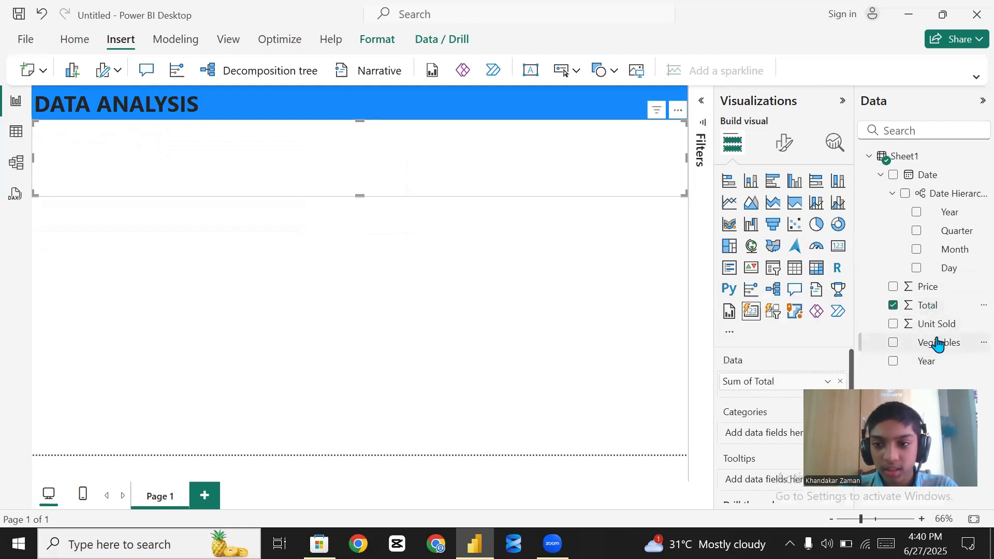
left_click_drag(936, 324, 770, 385)
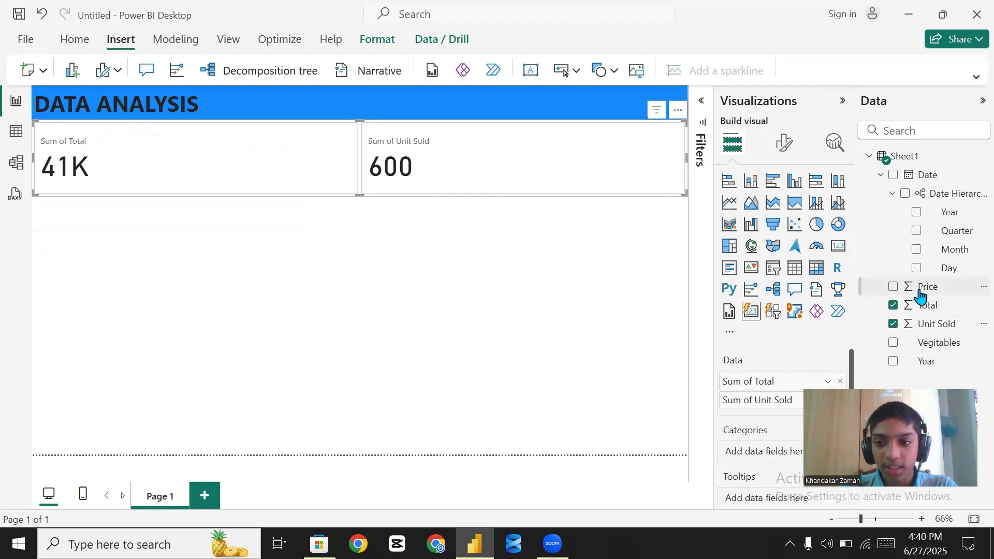
left_click_drag(911, 286, 756, 383)
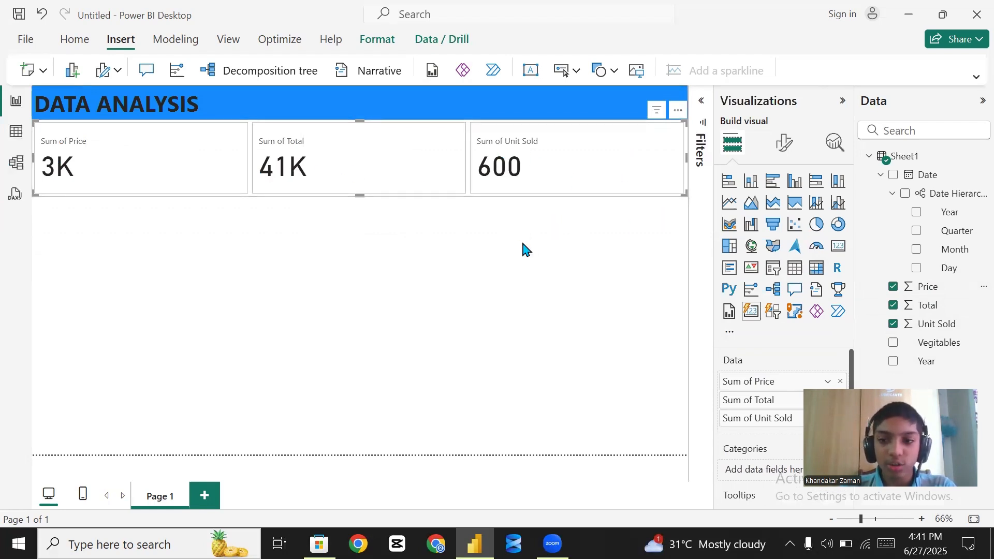
Look through the Cards and Layout formatting options of the card visual
left_click(784, 142)
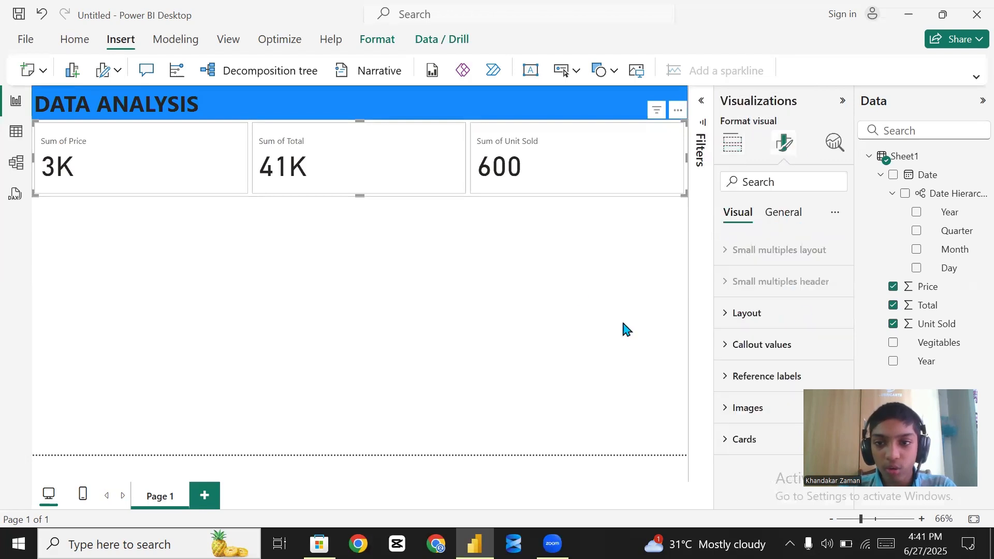
left_click(749, 443)
scroll(760, 386, "down", 5)
scroll(772, 361, "up", 1)
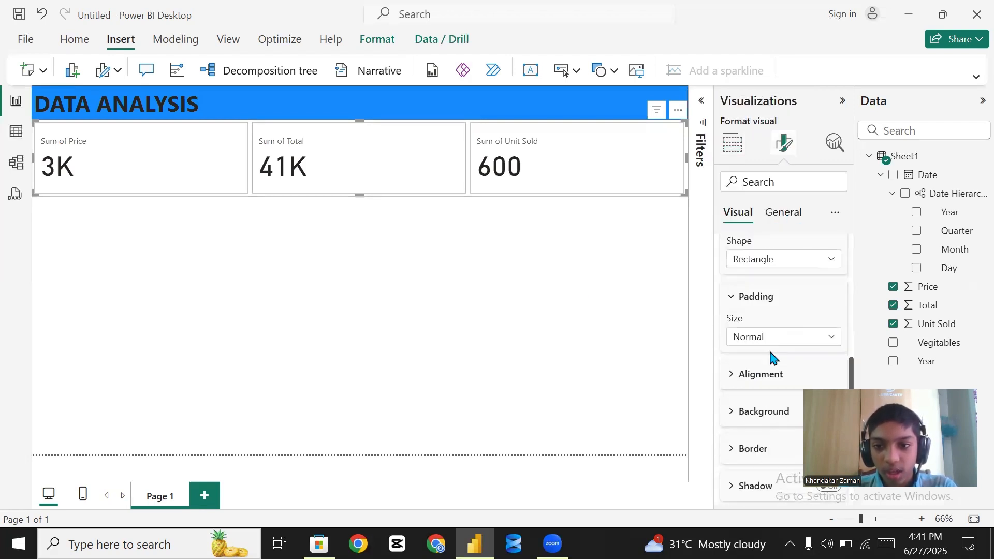
scroll(772, 355, "down", 1)
scroll(772, 355, "down", 1)
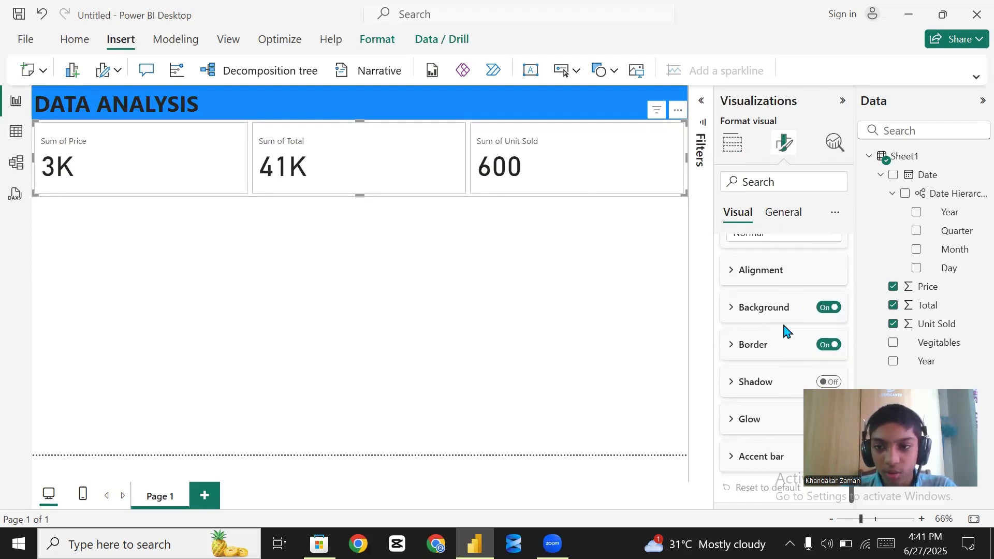
scroll(784, 329, "up", 5)
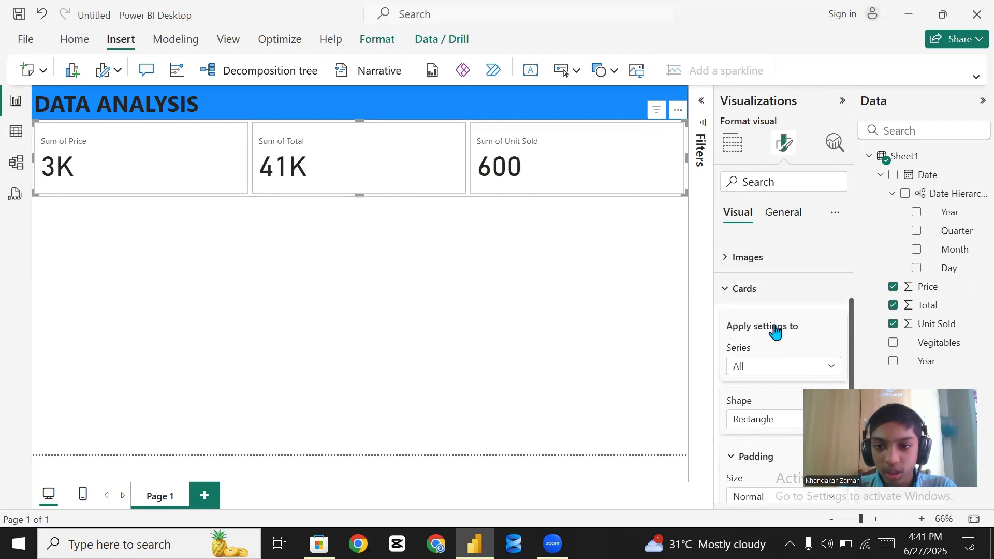
scroll(775, 332, "up", 3)
left_click(771, 322)
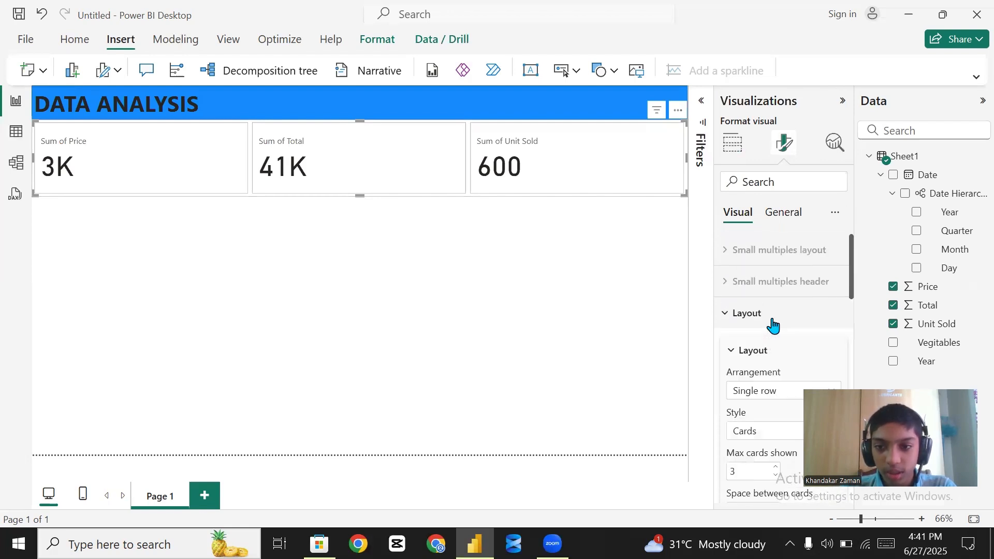
left_click(773, 324)
Set the font size of the callout values to 32 for all cards
left_click(780, 346)
scroll(781, 333, "down", 2)
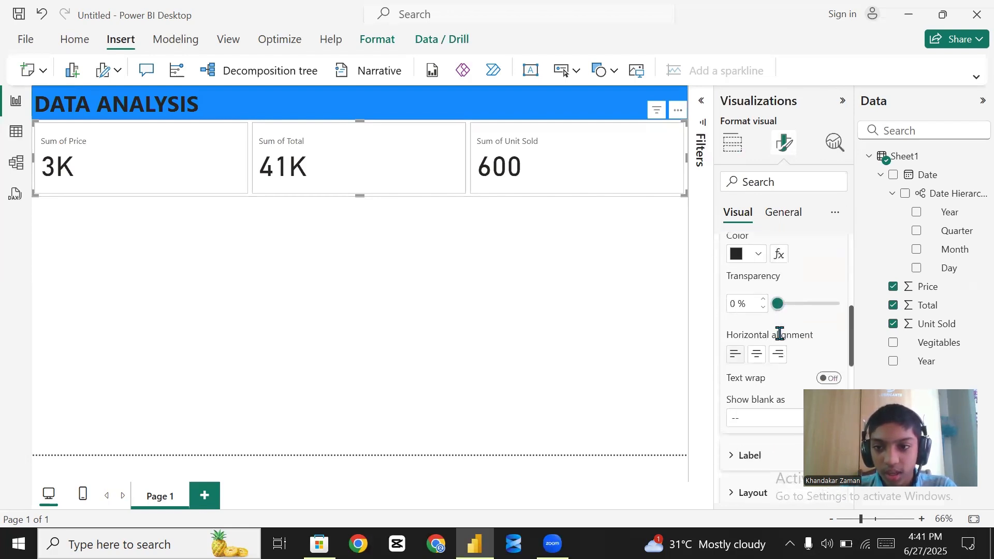
scroll(780, 333, "up", 1)
scroll(802, 350, "up", 3)
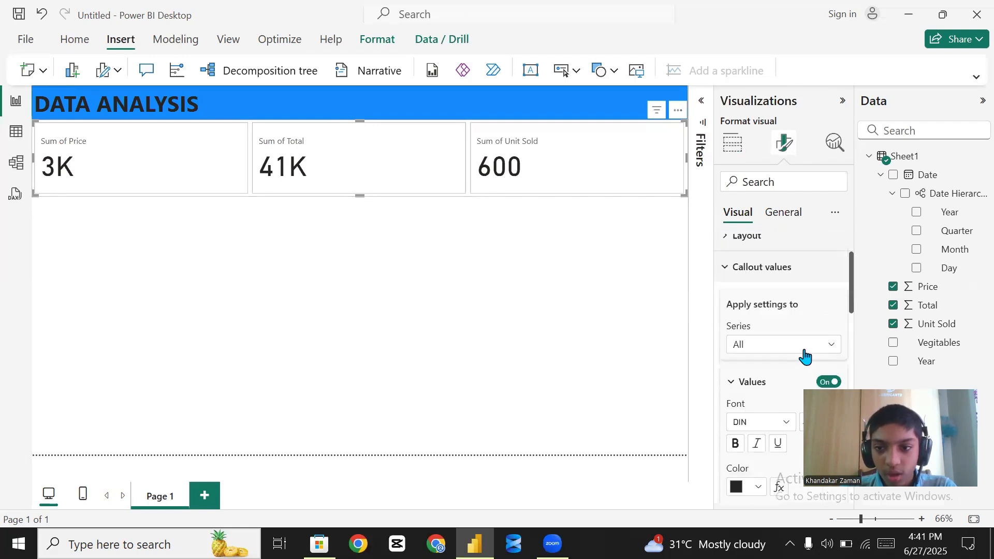
scroll(810, 311, "down", 3)
scroll(808, 305, "up", 2)
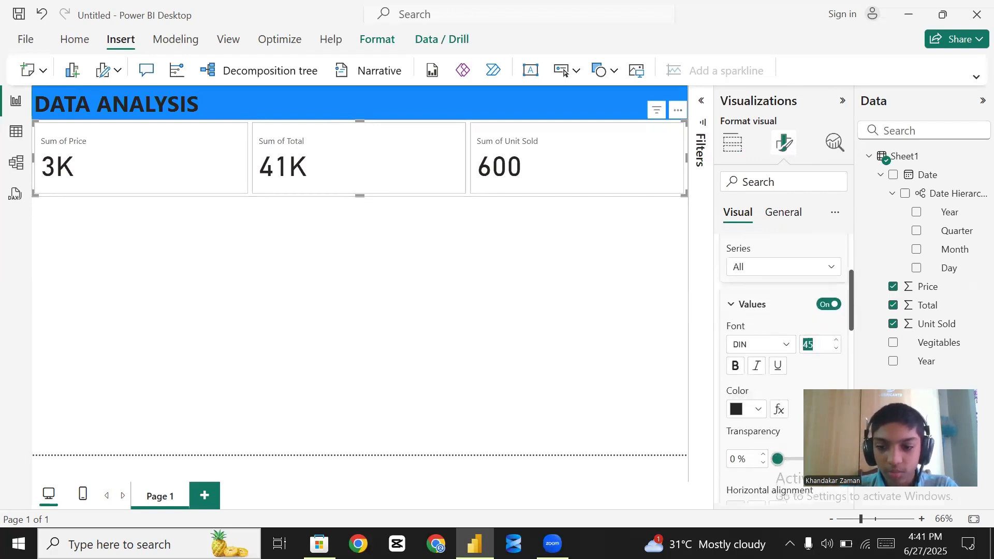
key("BackSpace")
type("3")
mouse_move(725, 543)
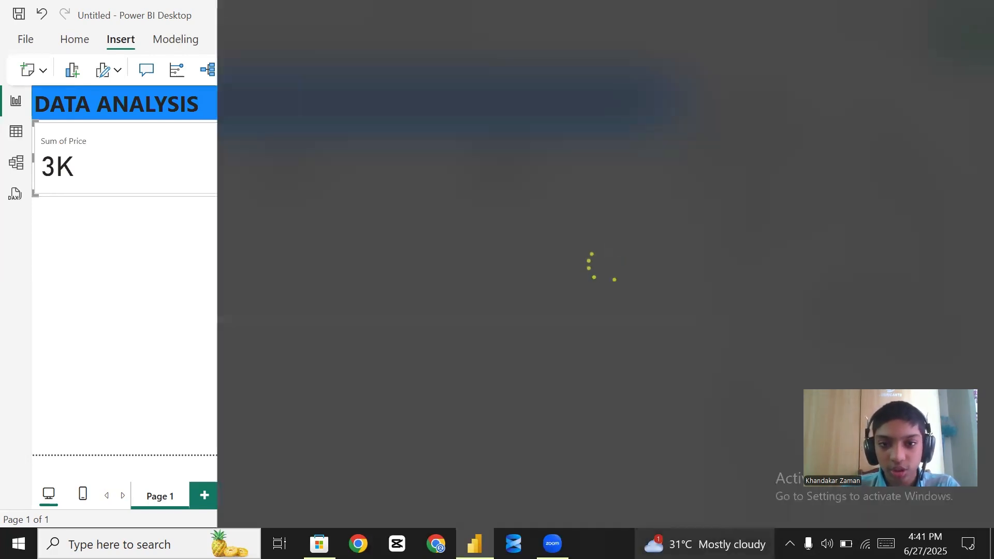
type("2")
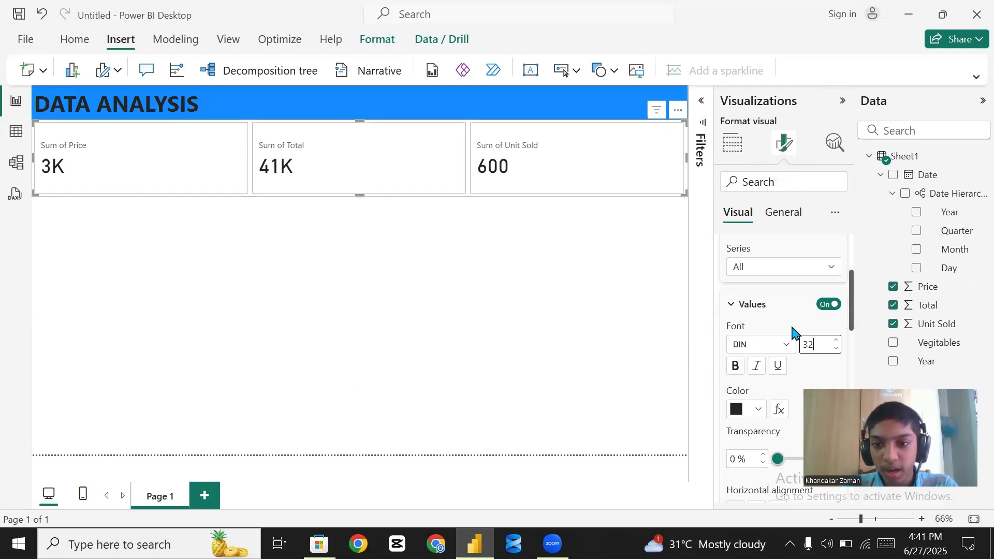
Center the callout values horizontally and change their font to Segoe UI Bold
scroll(792, 331, "down", 3)
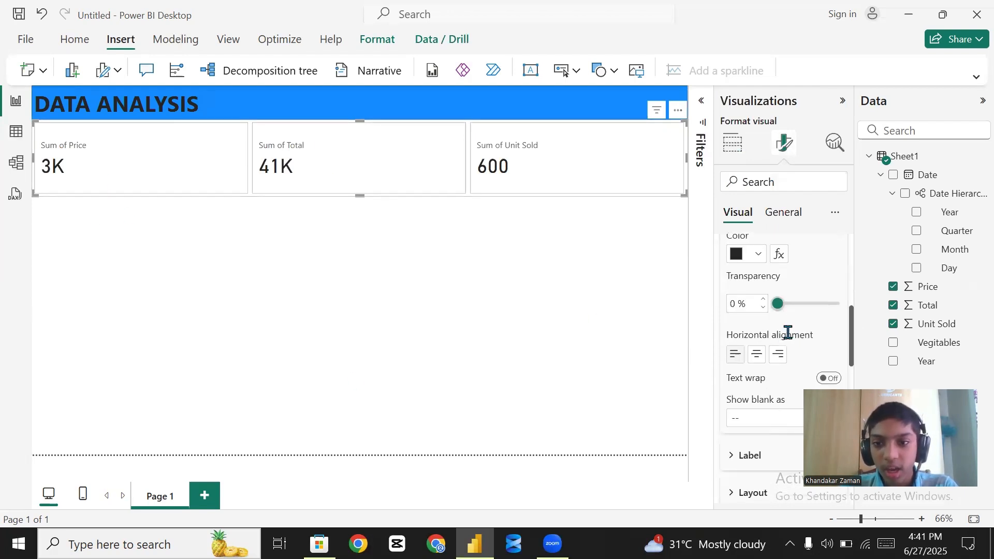
left_click(757, 355)
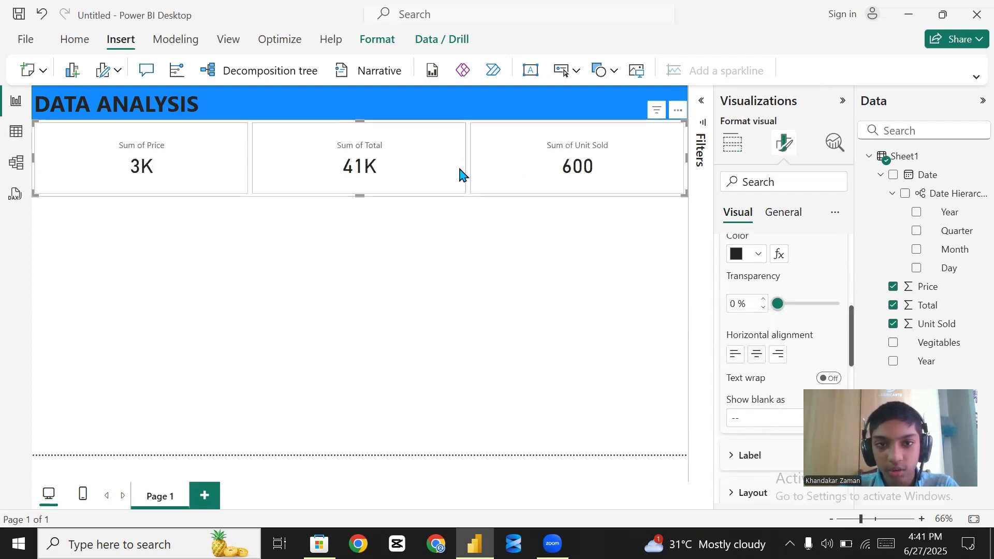
scroll(780, 328, "up", 3)
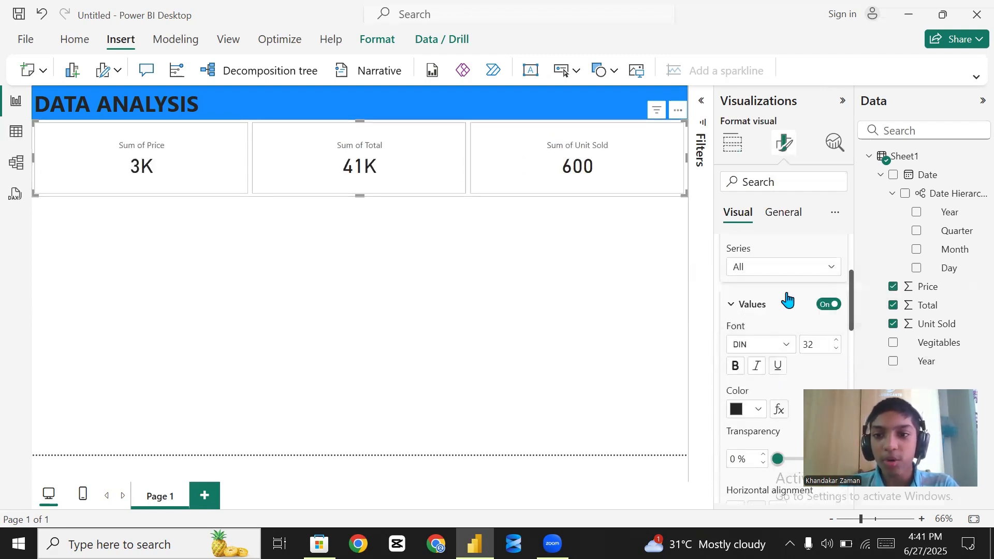
left_click(777, 345)
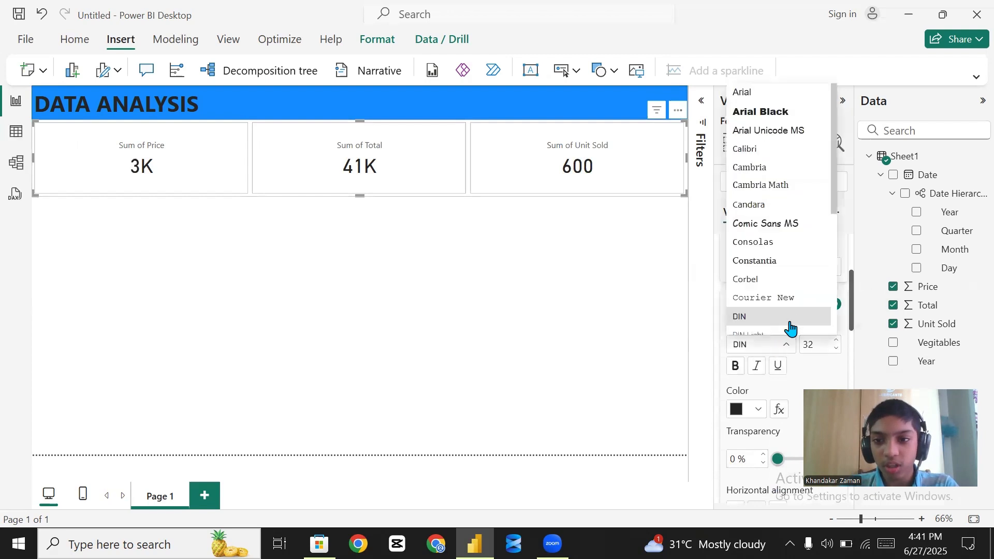
scroll(777, 207, "down", 5)
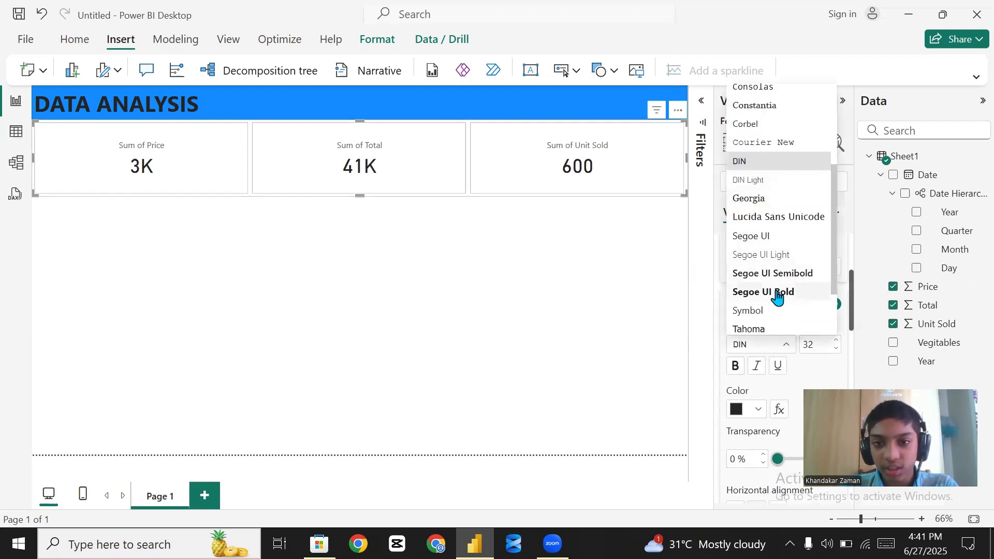
left_click(777, 291)
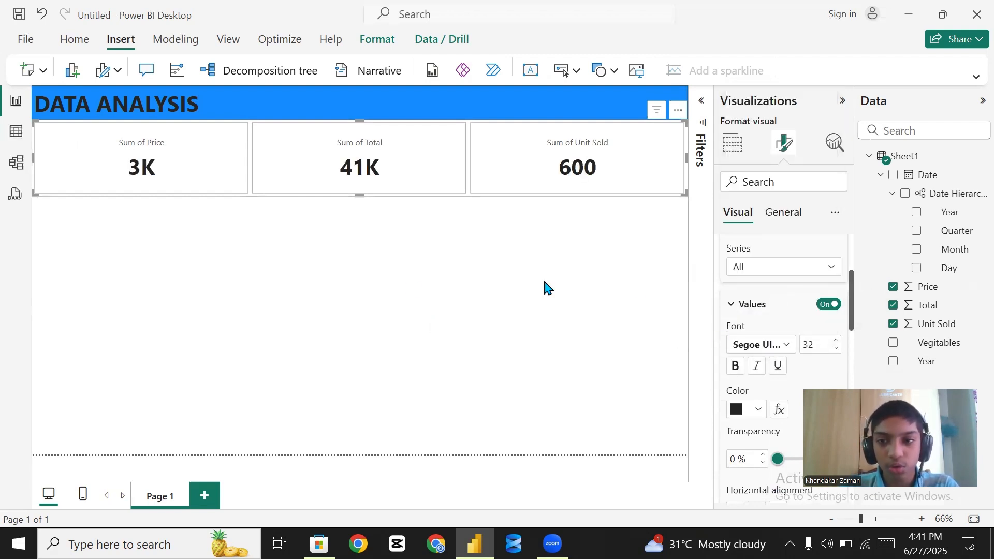
scroll(761, 414, "down", 5)
scroll(746, 404, "up", 8)
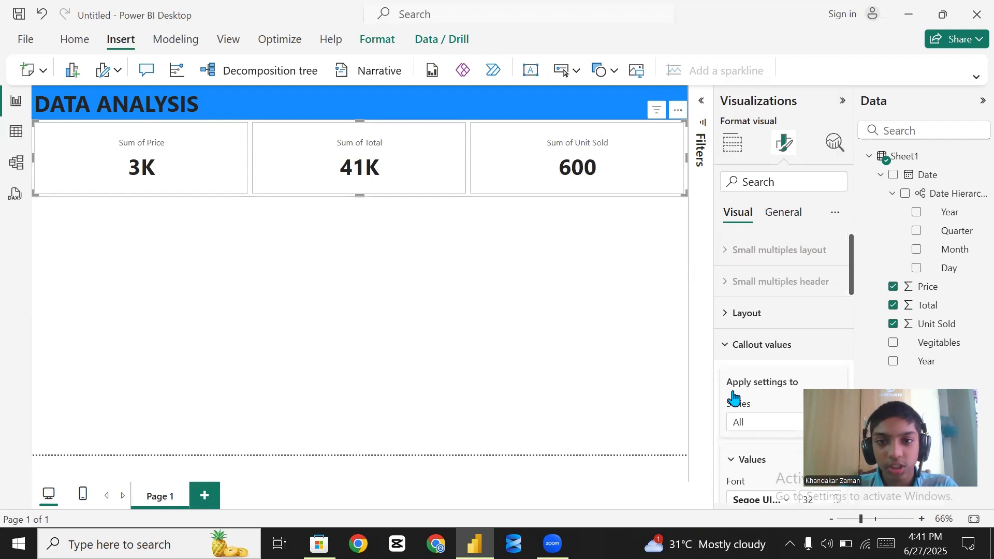
Insert an area chart below the cards, narrow it to about the Sum of Price card's width and make it taller
left_click(560, 256)
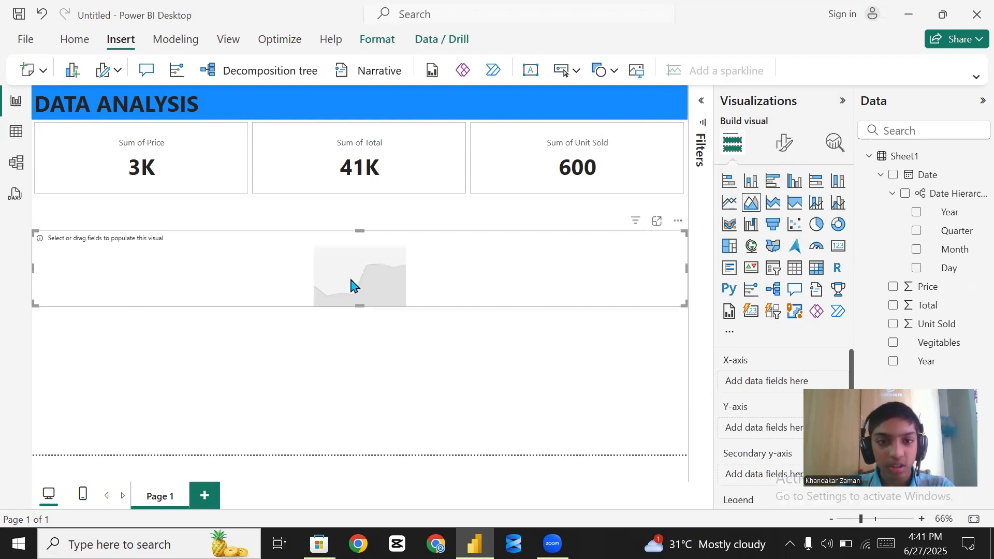
left_click_drag(328, 272, 320, 253)
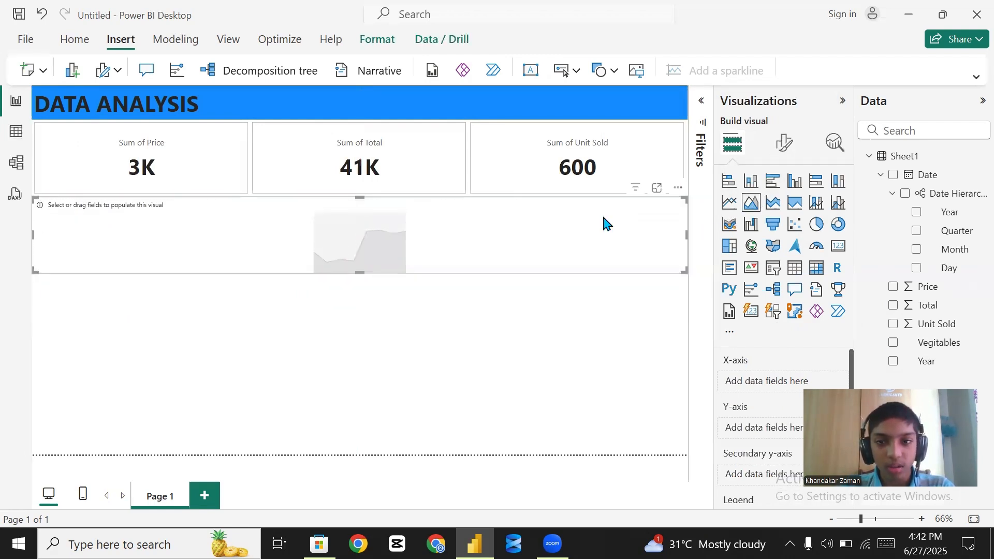
left_click_drag(685, 238, 515, 240)
left_click_drag(412, 251, 246, 265)
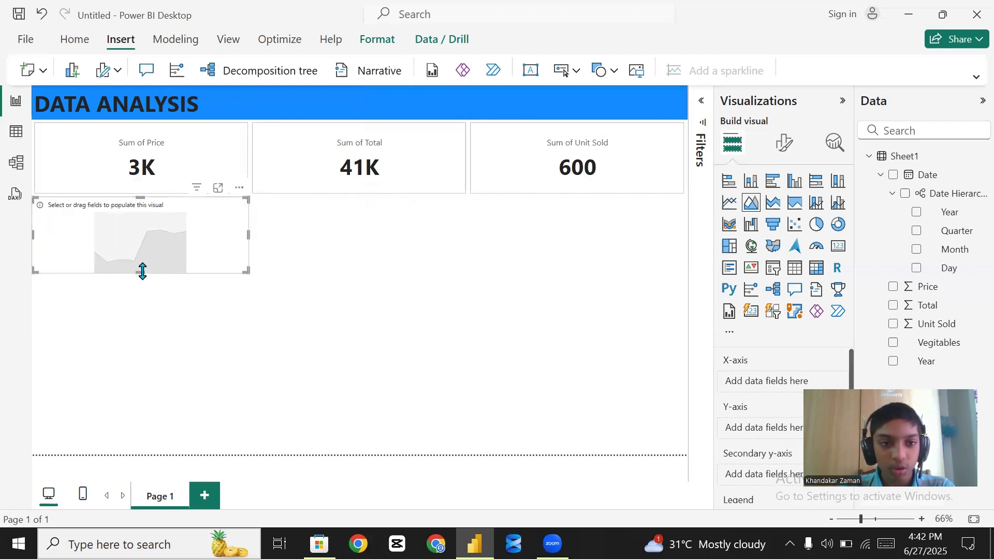
left_click_drag(142, 273, 145, 326)
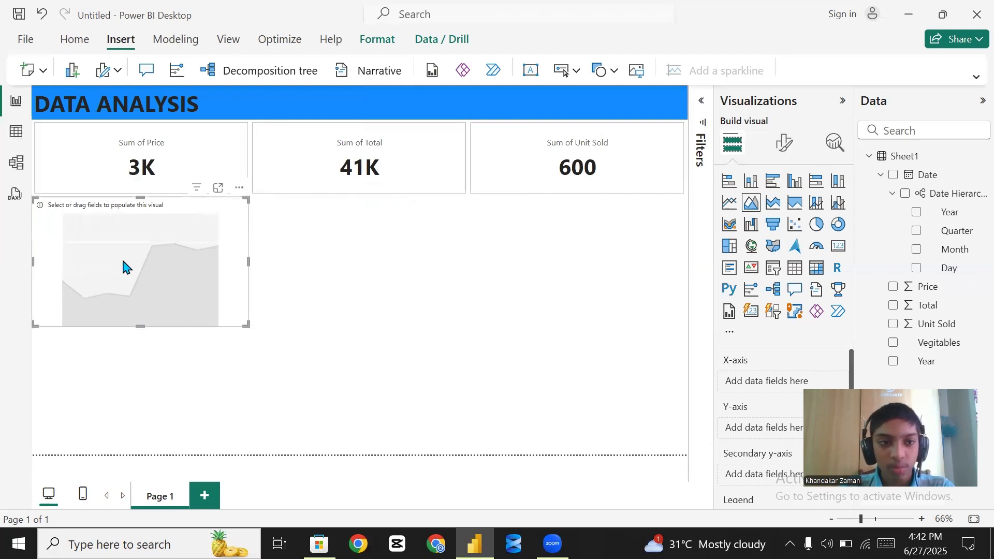
left_click_drag(125, 261, 130, 263)
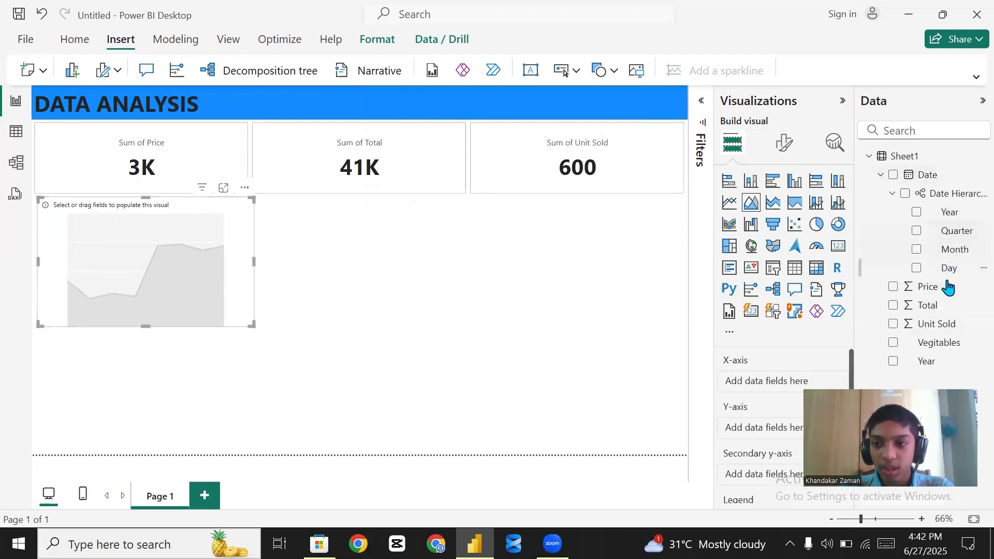
Assign Month from the date hierarchy to the area chart's X-axis and Total to its Y-axis
left_click_drag(967, 249, 763, 385)
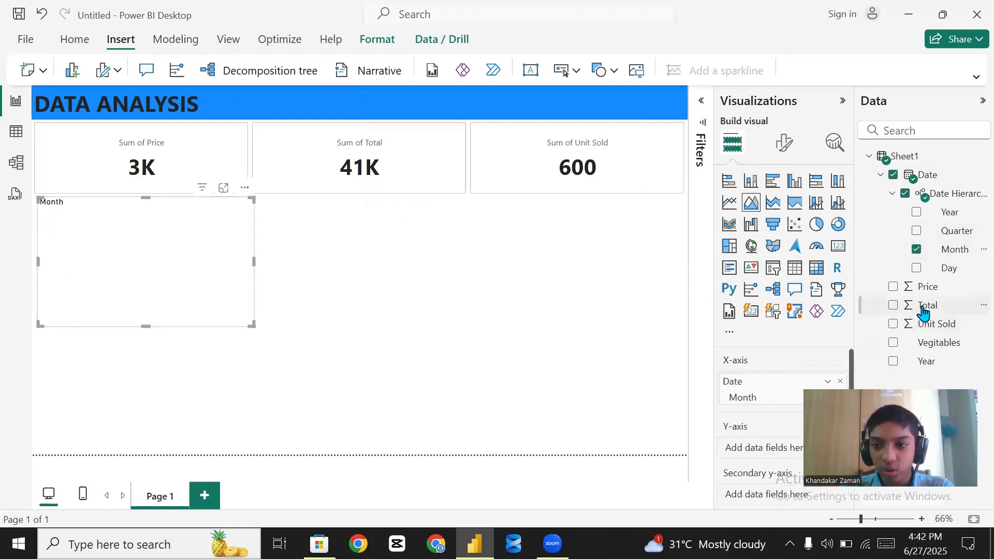
left_click_drag(920, 310, 748, 449)
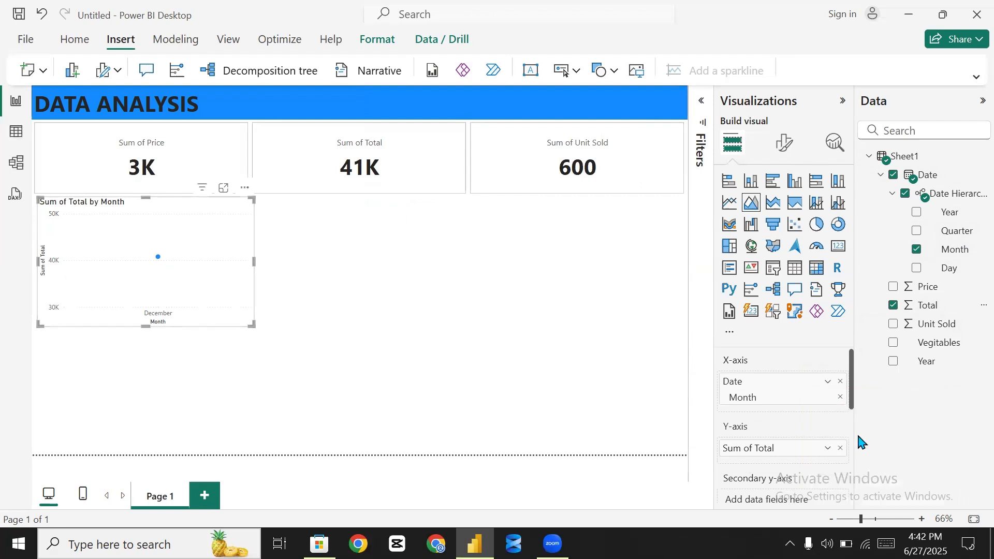
Replace Total with Unit Sold on the area chart's Y-axis
left_click(840, 449)
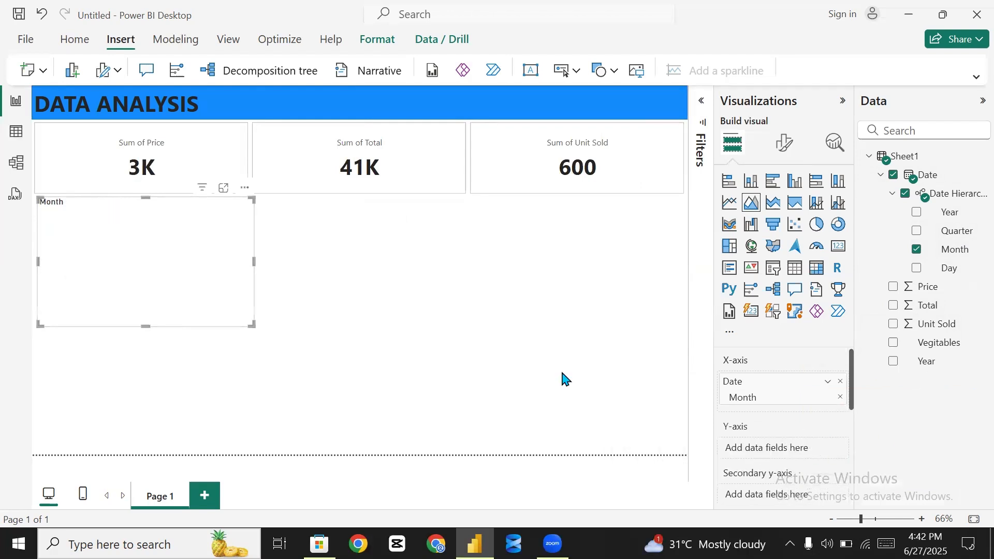
left_click_drag(932, 324, 744, 441)
left_click(179, 172)
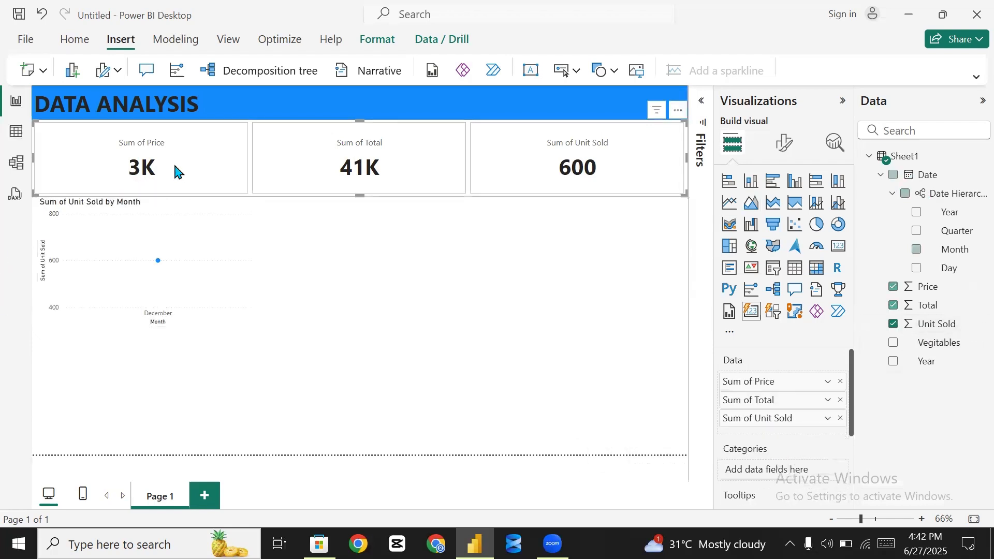
left_click(327, 227)
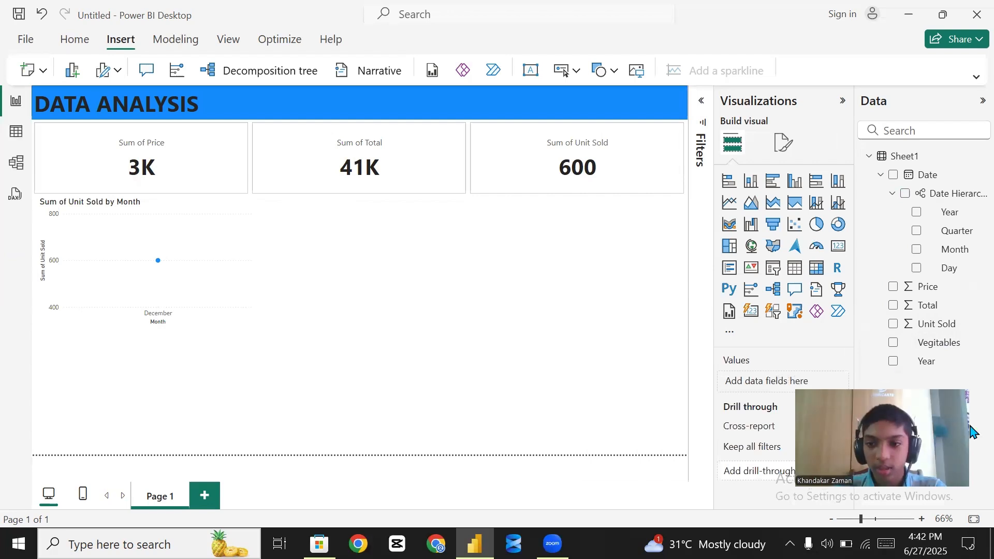
left_click_drag(972, 431, 989, 449)
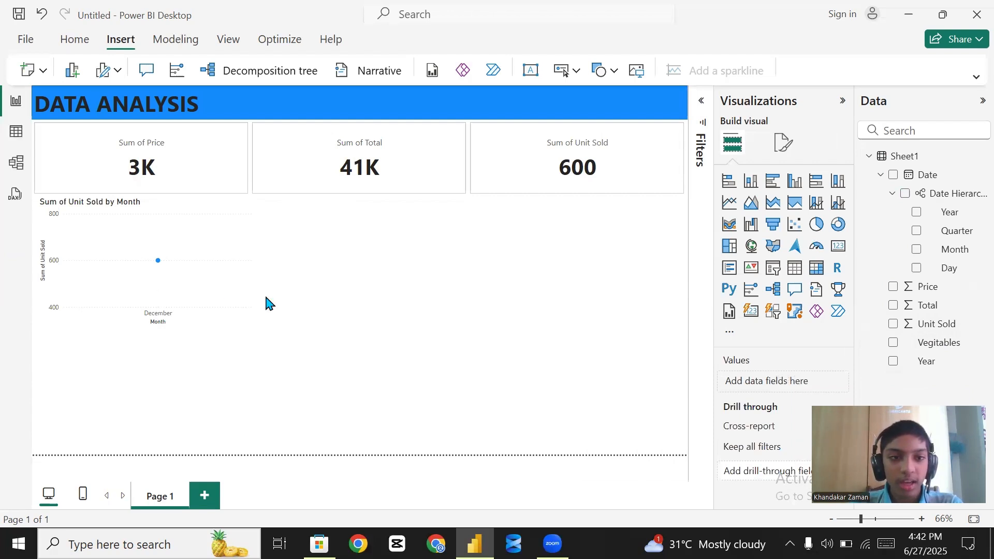
Turn off the Y-axis values and the Y-axis title of the area chart
left_click(172, 269)
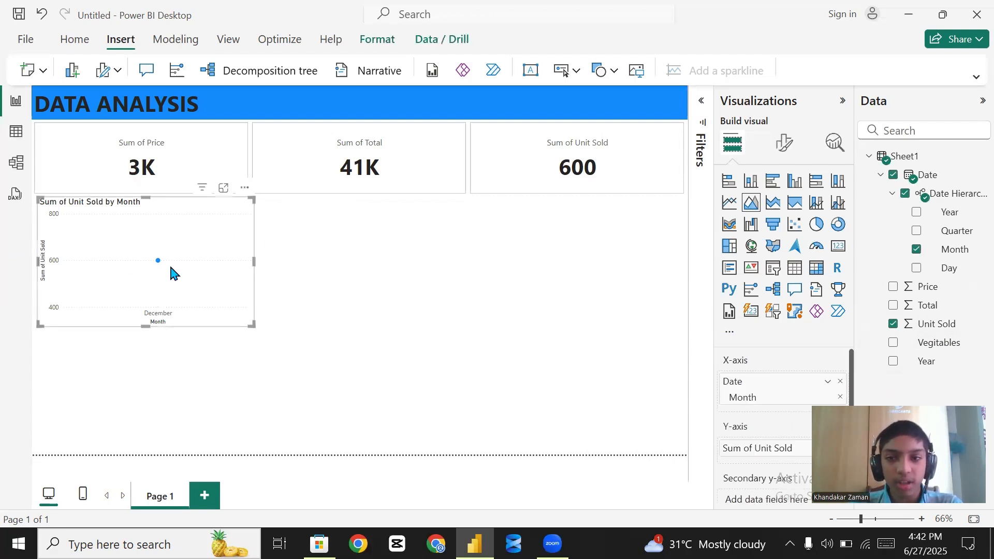
left_click(786, 146)
scroll(755, 308, "down", 3)
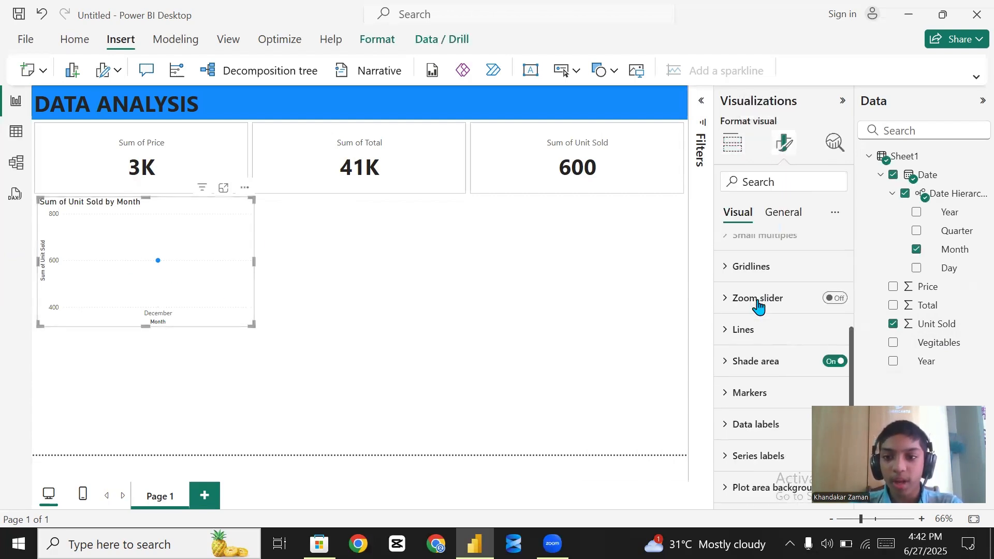
scroll(757, 290, "up", 3)
left_click(745, 281)
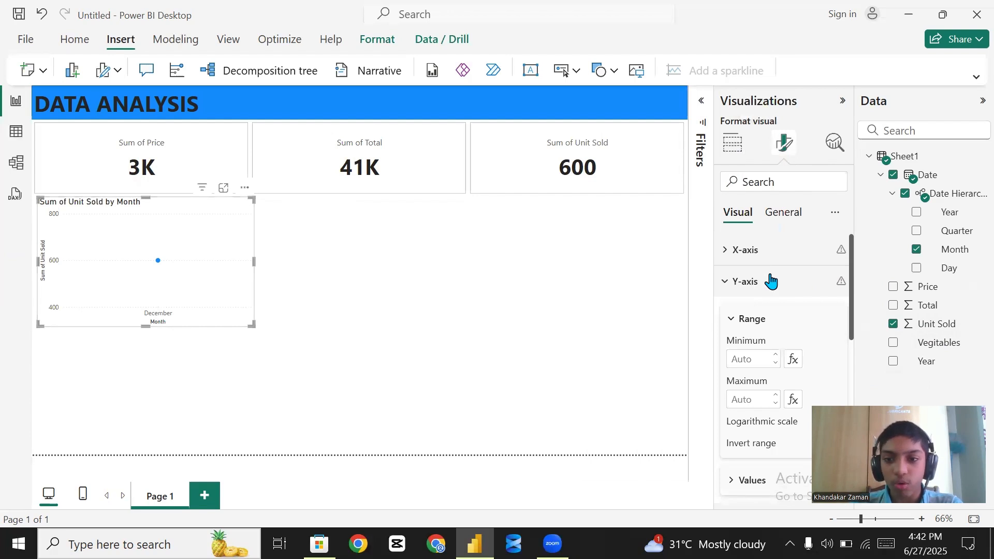
scroll(770, 283, "down", 3)
left_click(832, 322)
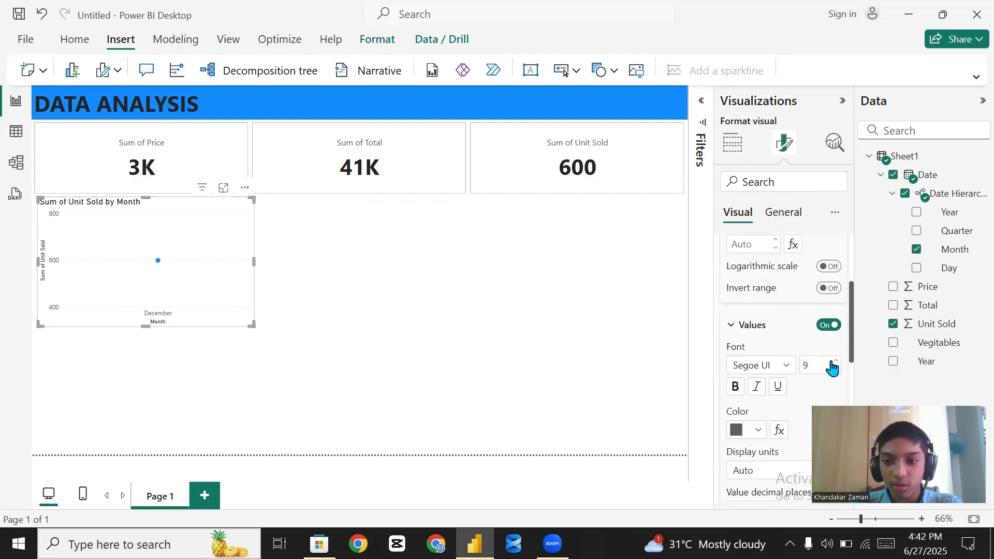
left_click(833, 327)
scroll(830, 331, "down", 4)
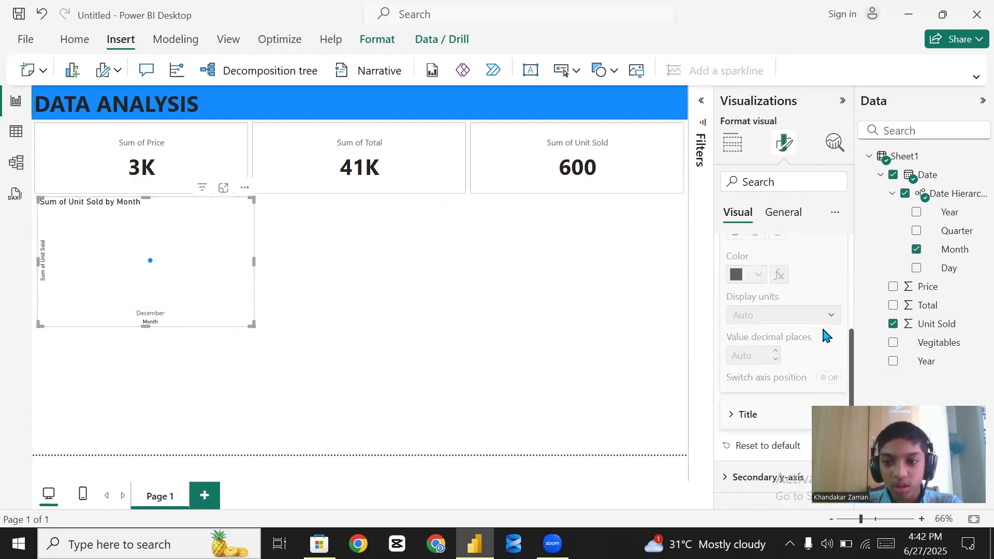
left_click(828, 337)
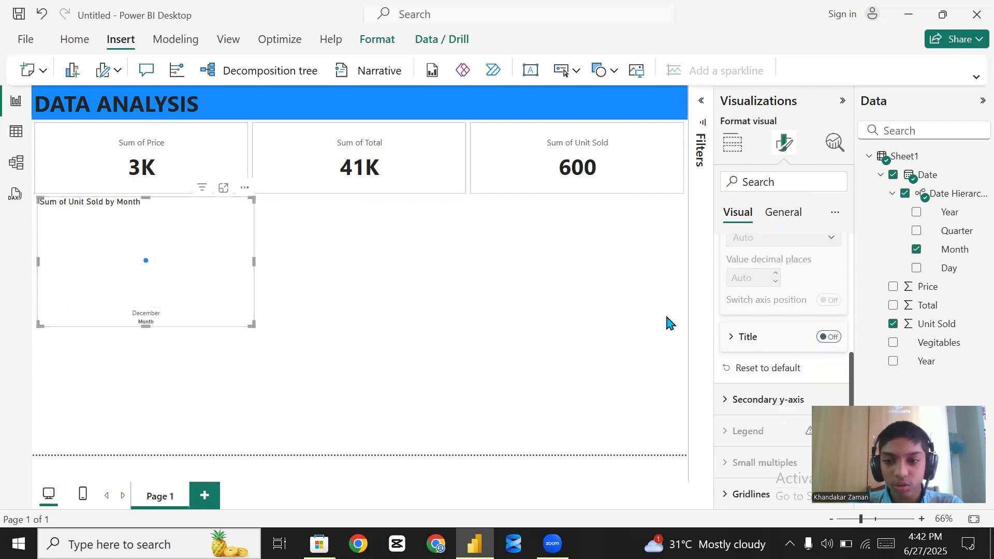
Turn on markers for all categories in the area chart
scroll(794, 313, "down", 5)
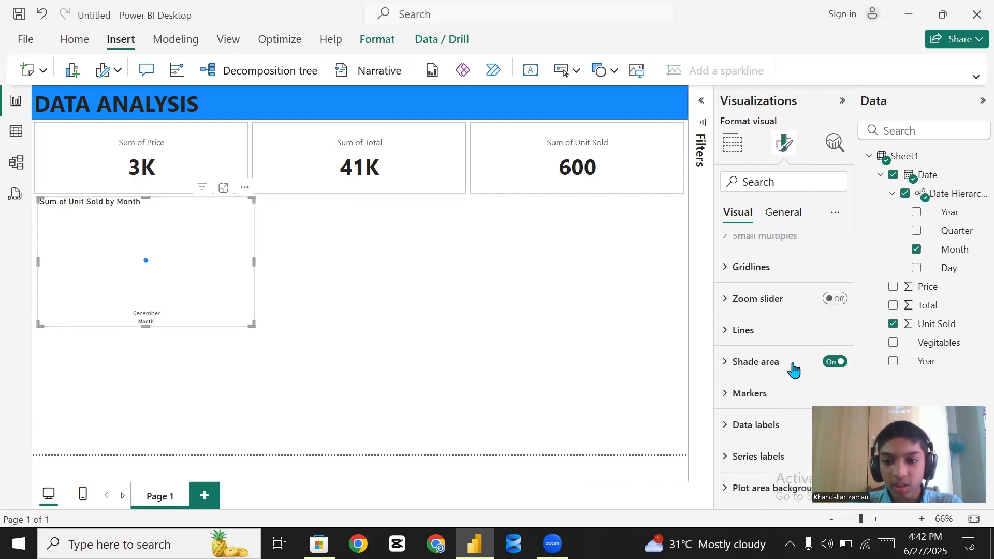
left_click(770, 396)
scroll(766, 373, "down", 4)
scroll(773, 310, "up", 1)
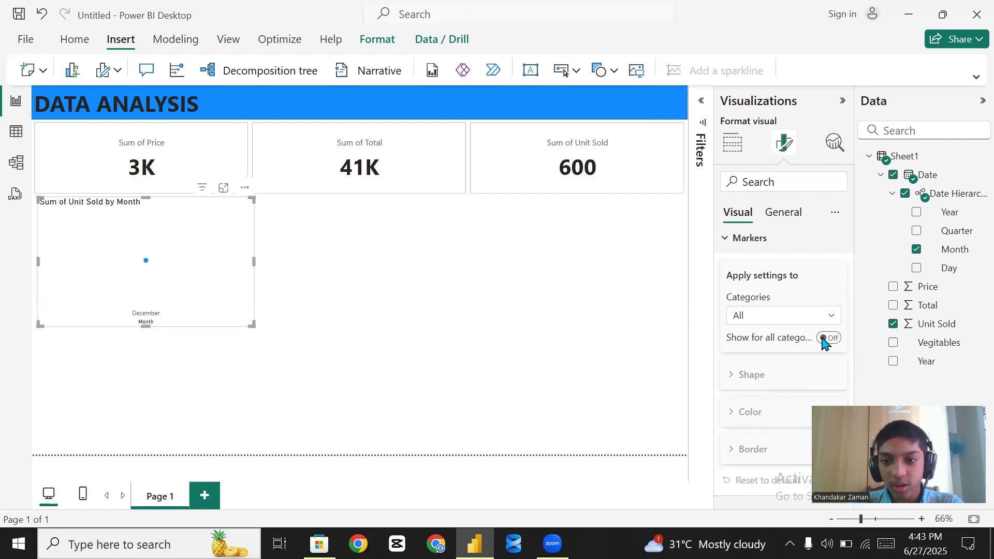
left_click(827, 340)
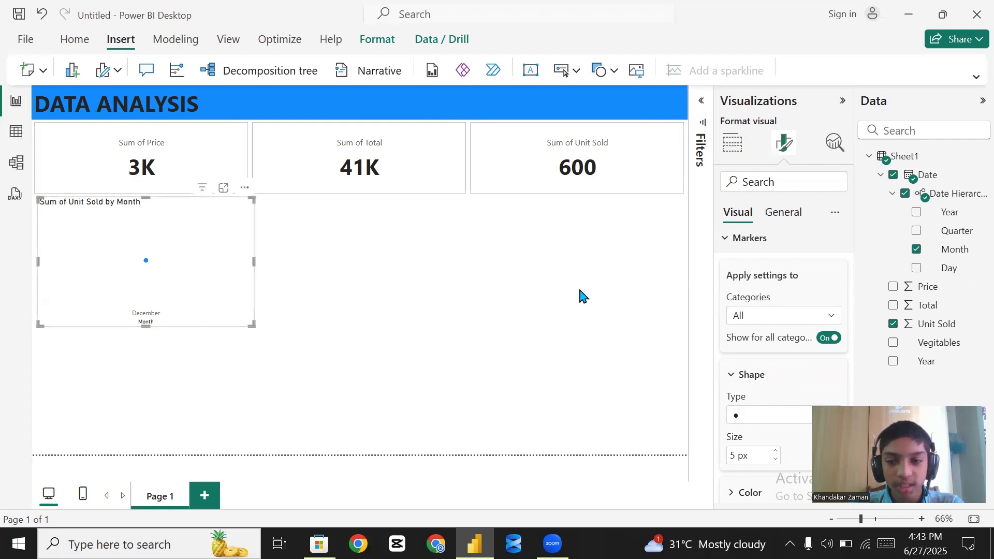
scroll(817, 319, "down", 3)
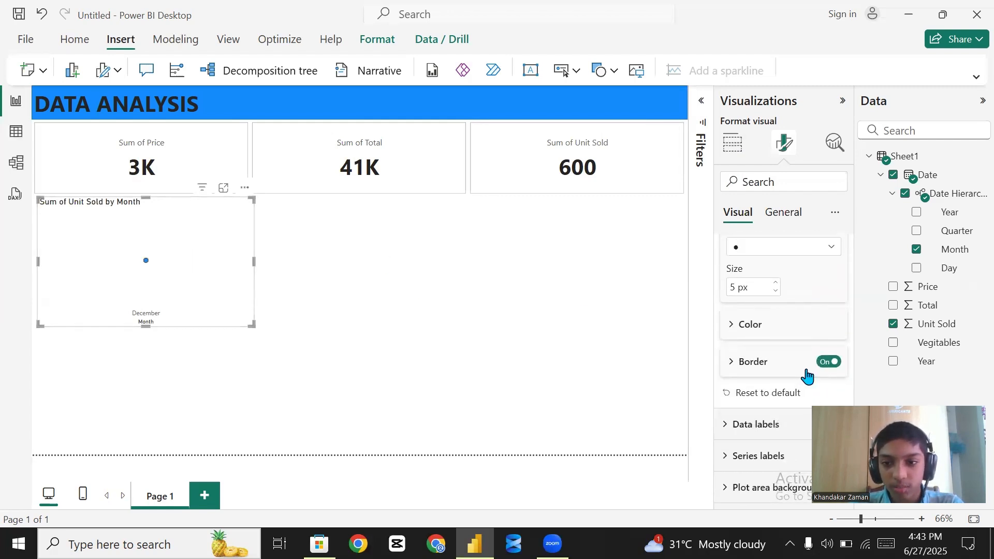
Turn on the visual border around the area chart
scroll(784, 331, "up", 10)
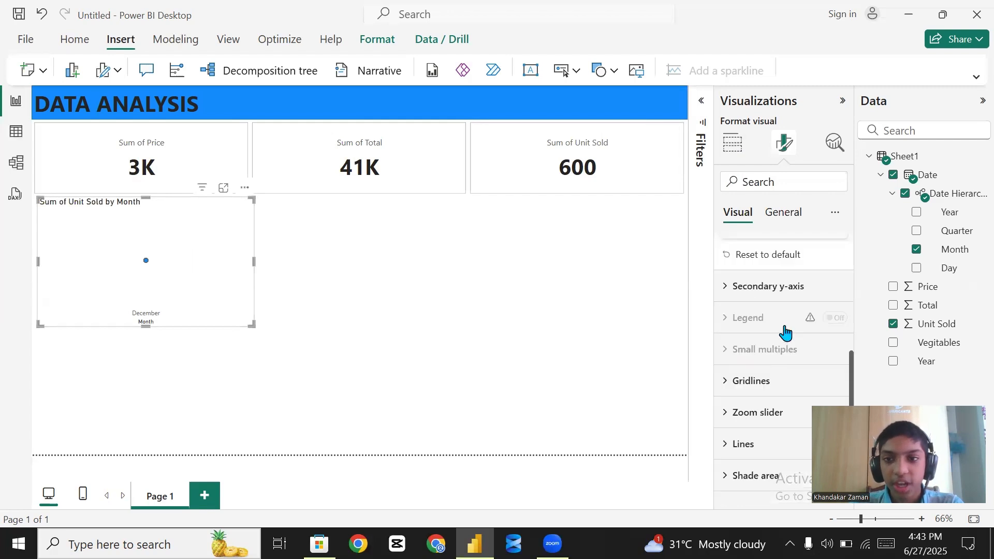
scroll(787, 330, "down", 3)
scroll(784, 331, "up", 3)
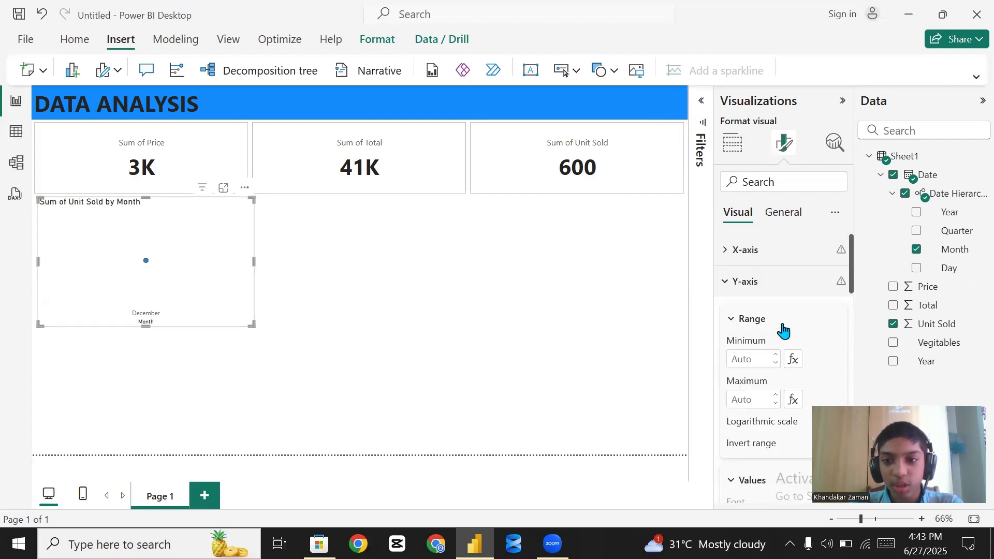
left_click(783, 211)
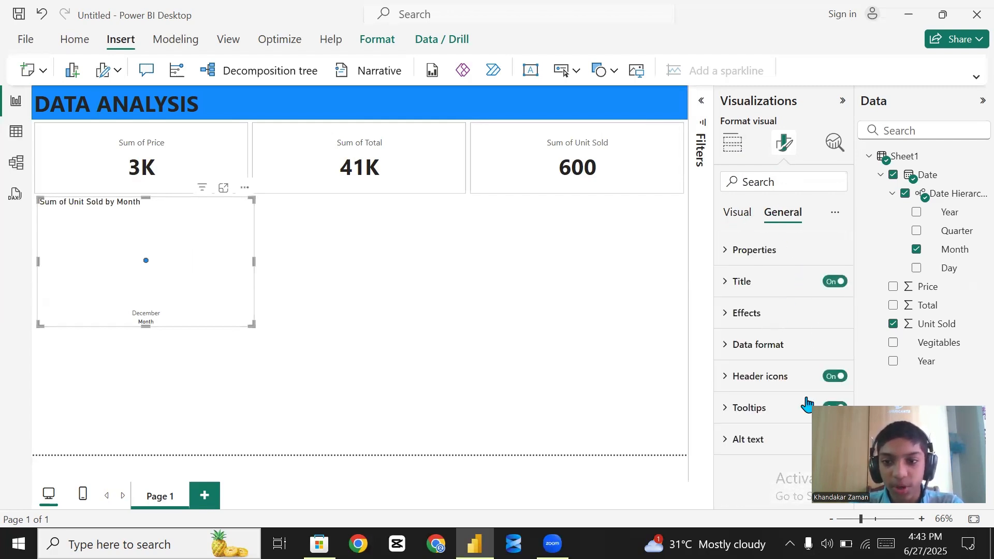
left_click(757, 322)
scroll(759, 333, "down", 3)
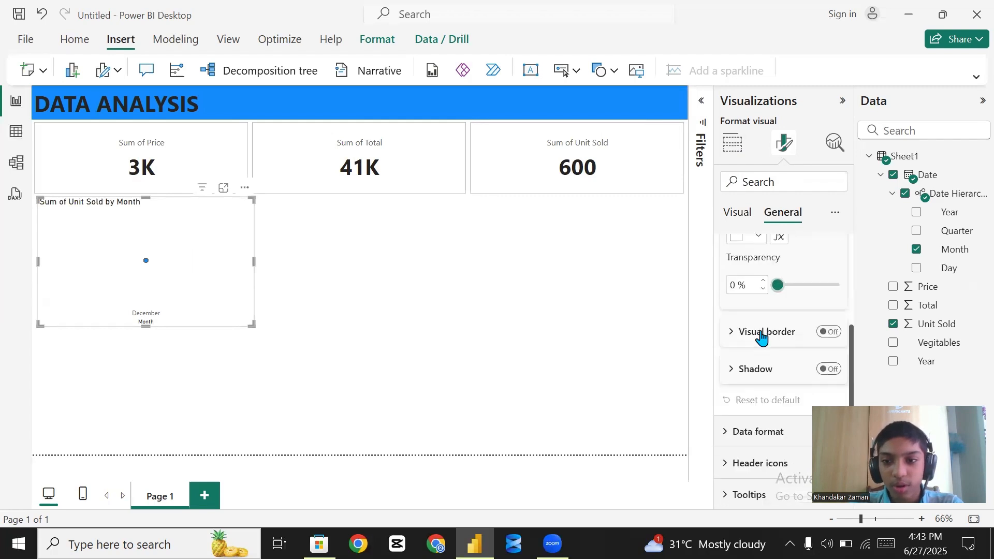
left_click(827, 332)
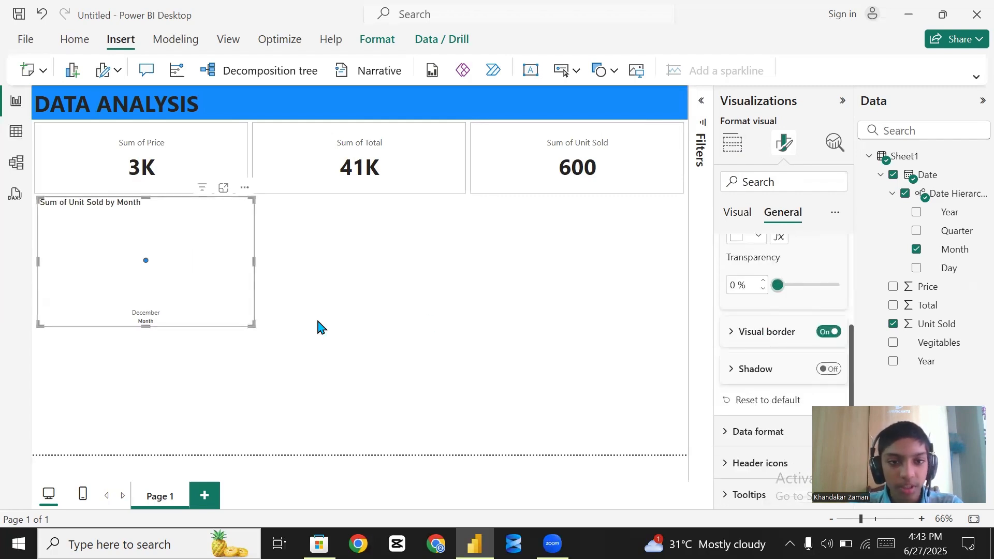
left_click(315, 319)
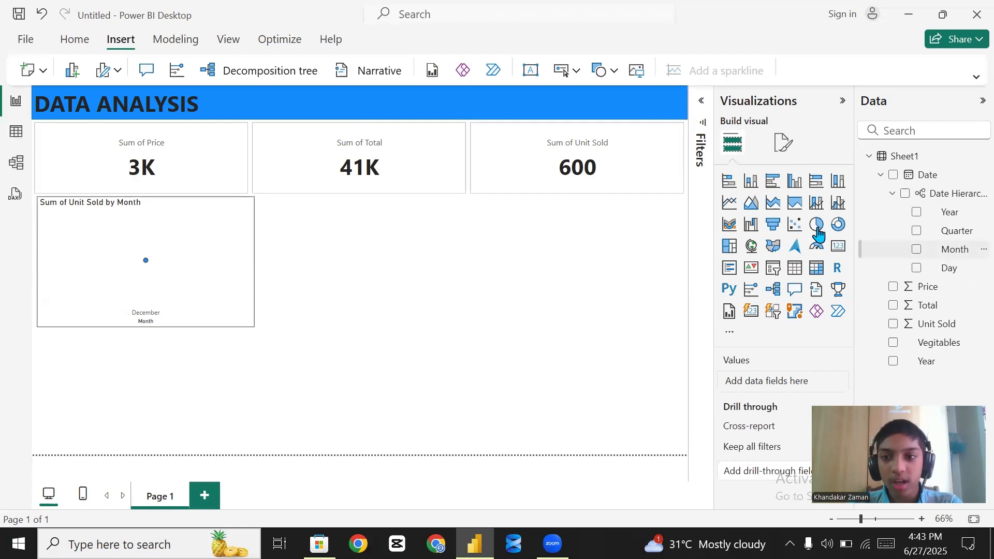
Widen the area chart to about half the page width
left_click(217, 258)
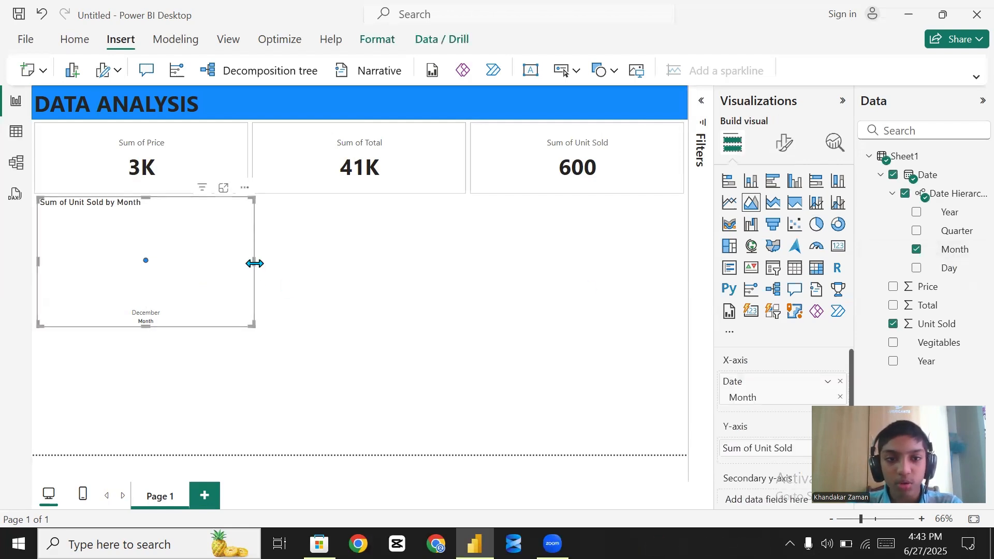
left_click_drag(255, 262, 367, 278)
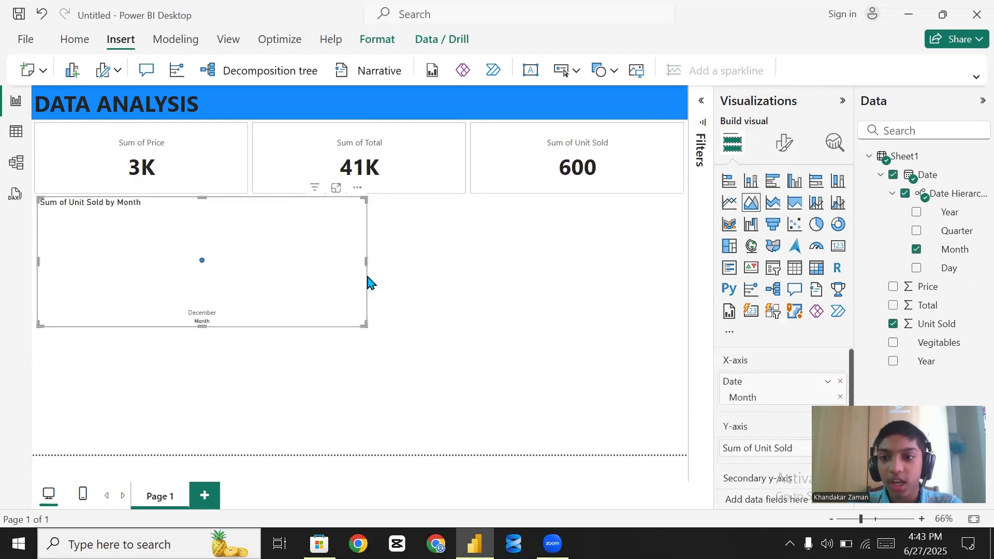
left_click(568, 274)
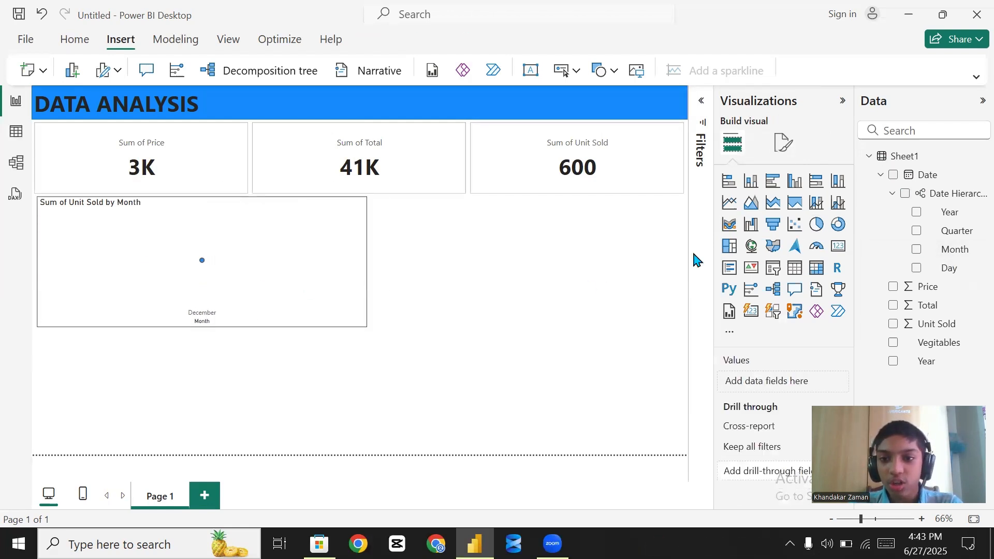
Insert a map visual beside the area chart, fit it into the remaining page width and match the chart's height
left_click(753, 248)
left_click_drag(261, 355, 626, 255)
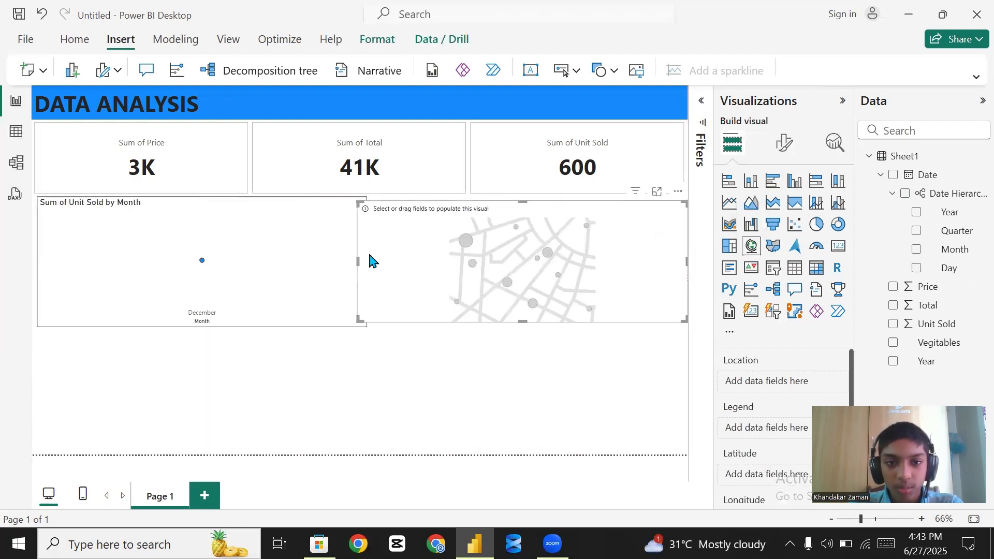
left_click_drag(354, 267, 372, 275)
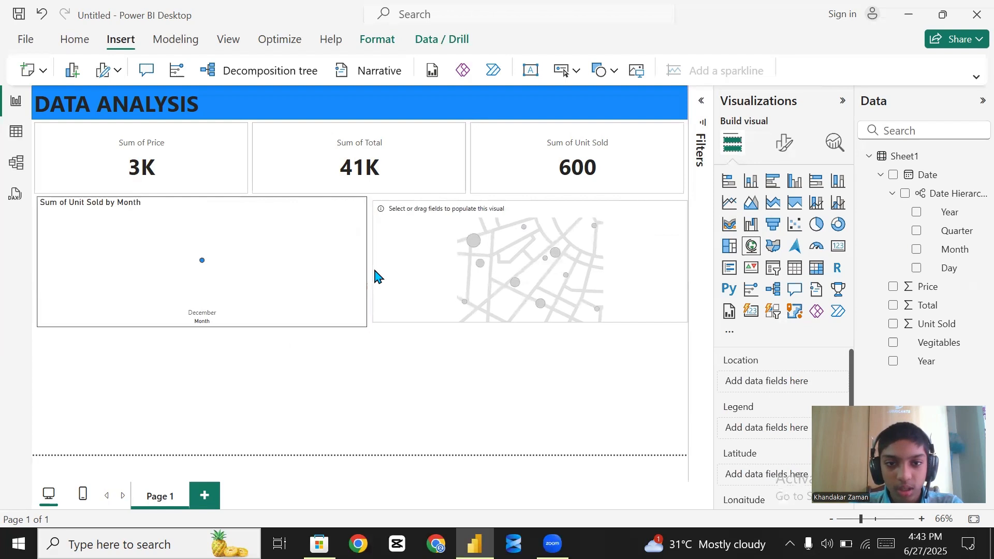
left_click_drag(530, 201, 530, 197)
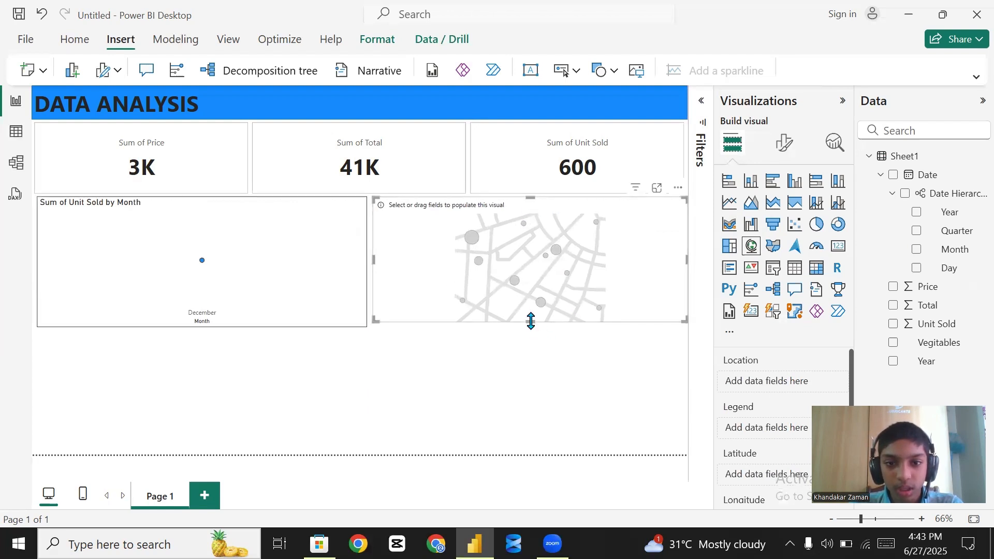
left_click_drag(531, 321, 537, 328)
Copy the area chart's formatting to the map visual with the Format Painter
left_click(240, 269)
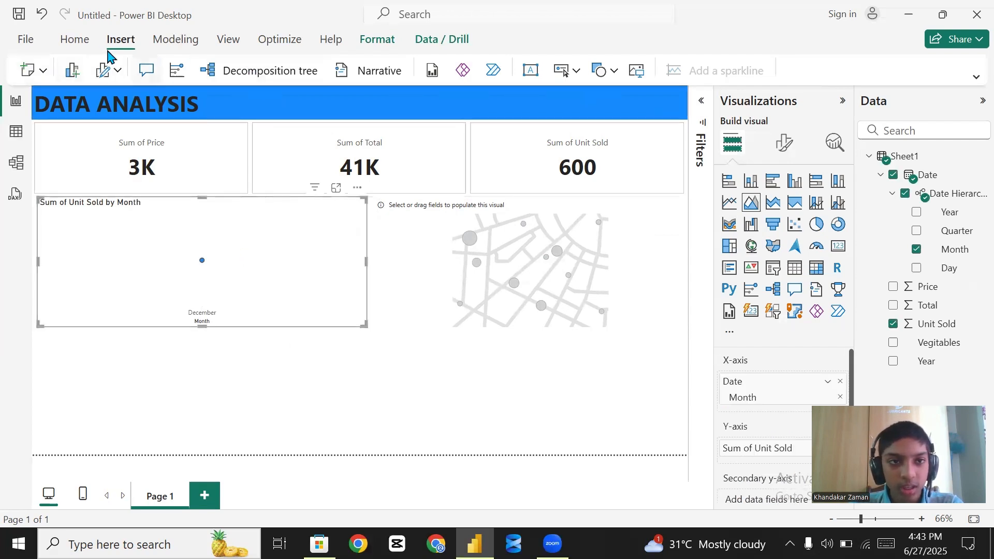
left_click(80, 42)
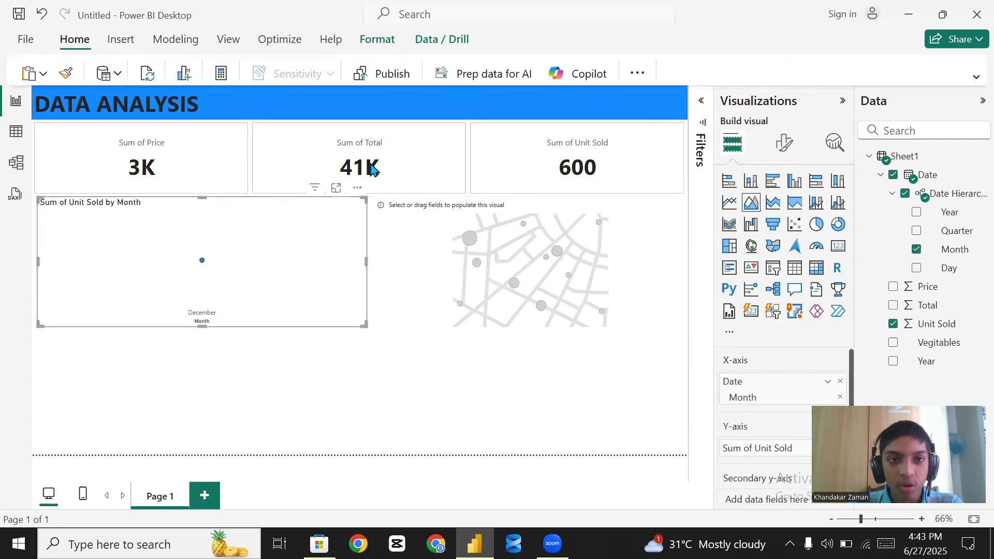
left_click(67, 75)
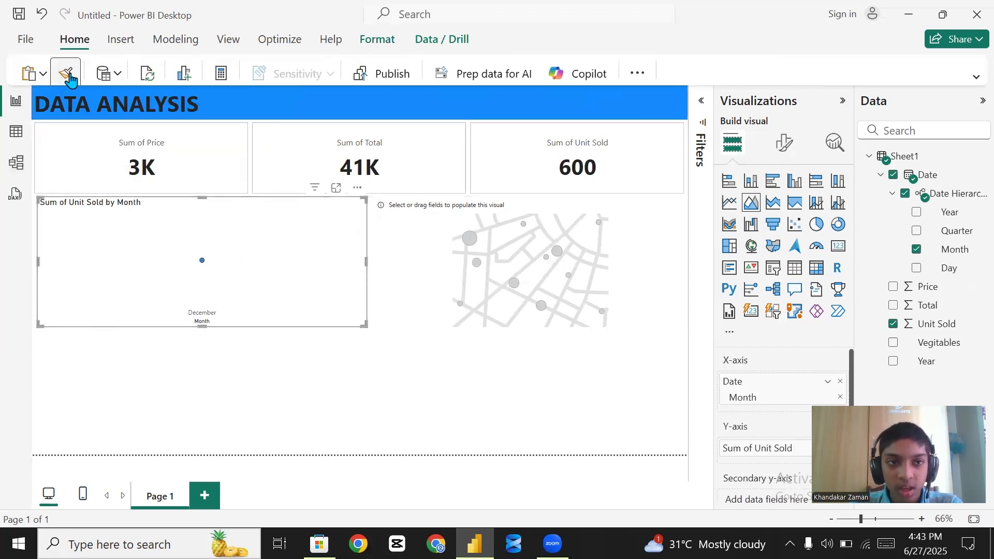
left_click(505, 288)
left_click(471, 387)
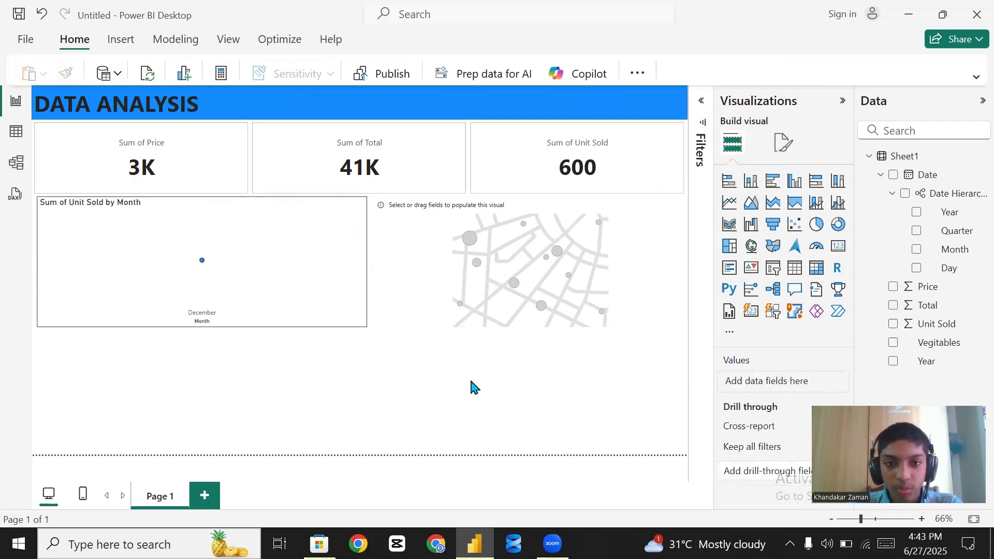
Try Total and then Year as the map's location, removing each field again
left_click(554, 284)
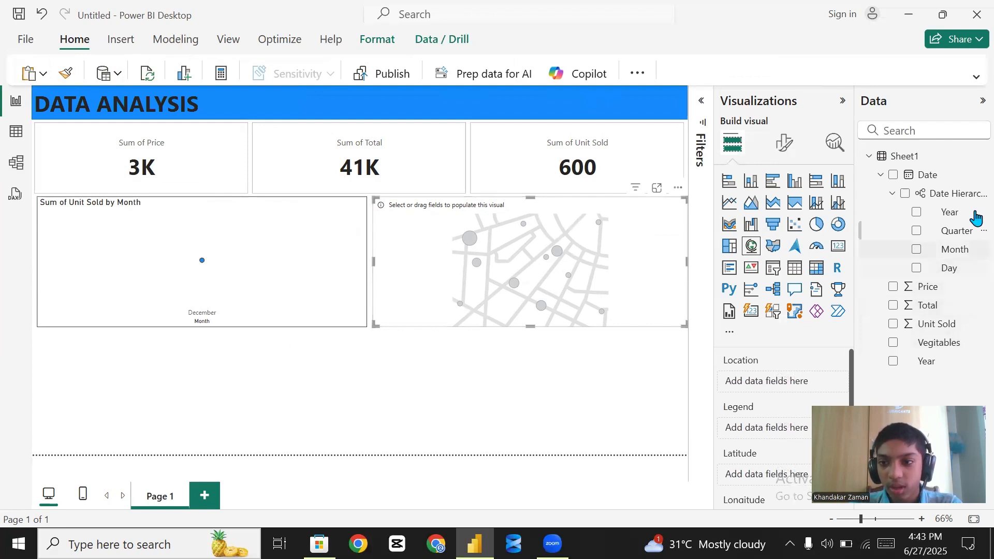
left_click_drag(954, 311, 768, 393)
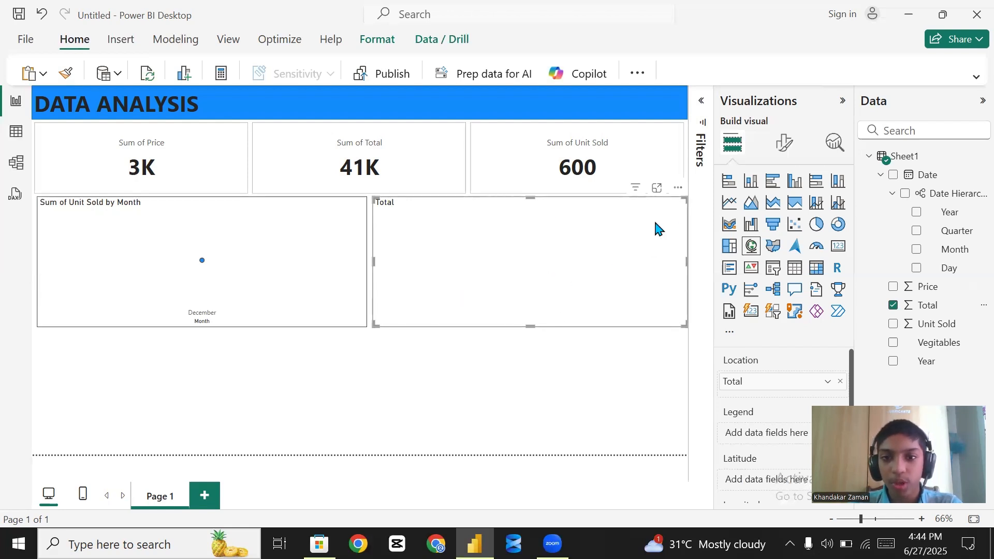
left_click(840, 381)
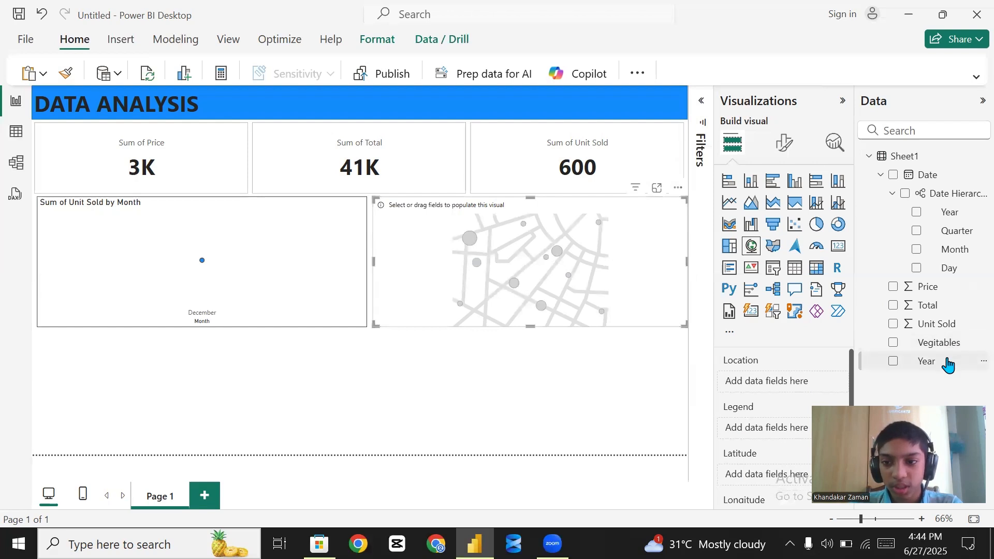
left_click_drag(947, 362, 765, 379)
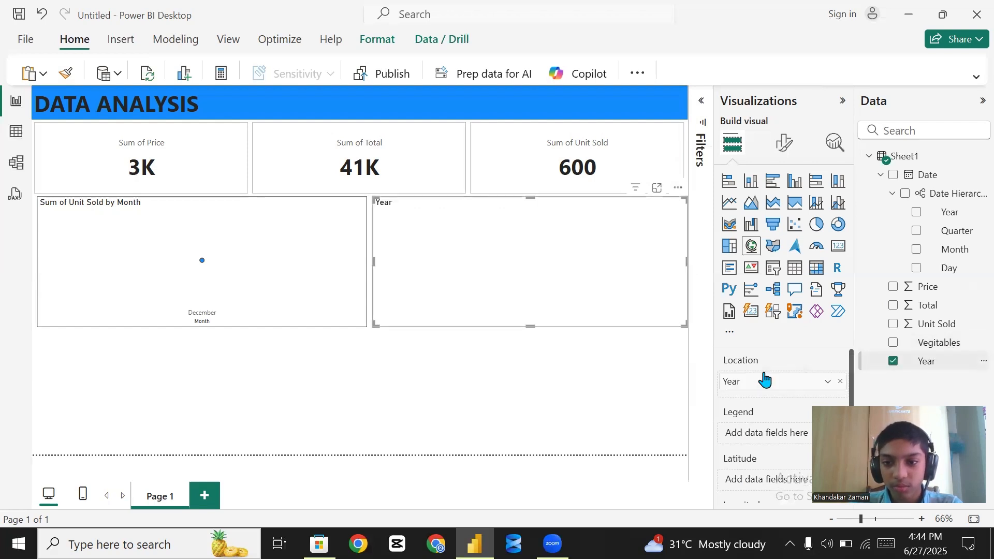
left_click(839, 382)
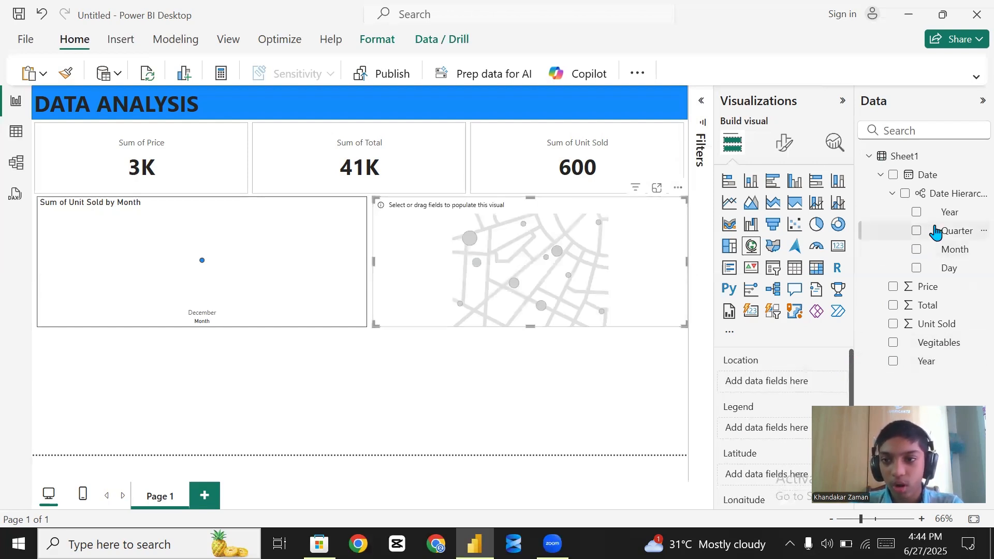
Try Quarter as the map's location, remove the field and delete the map visual
left_click_drag(955, 249, 756, 381)
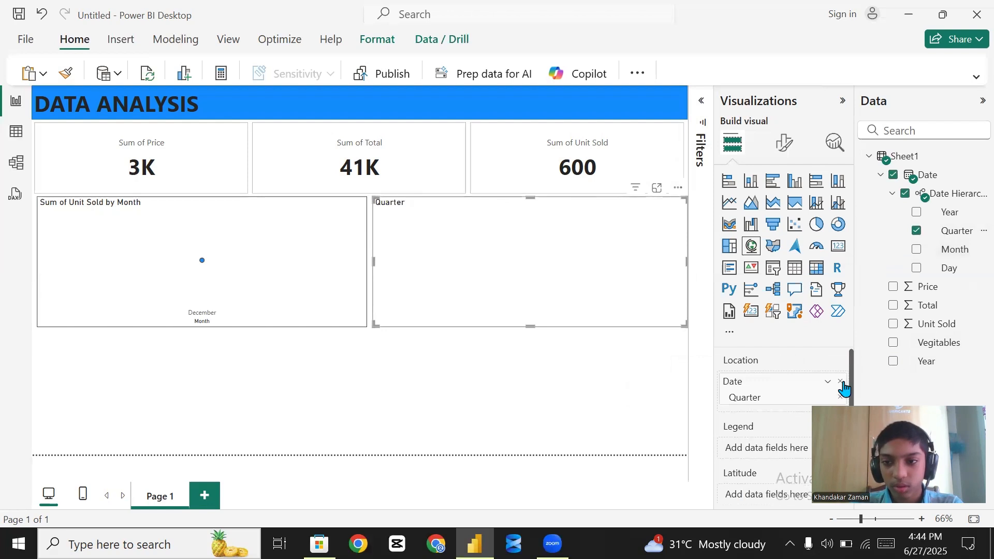
left_click(840, 381)
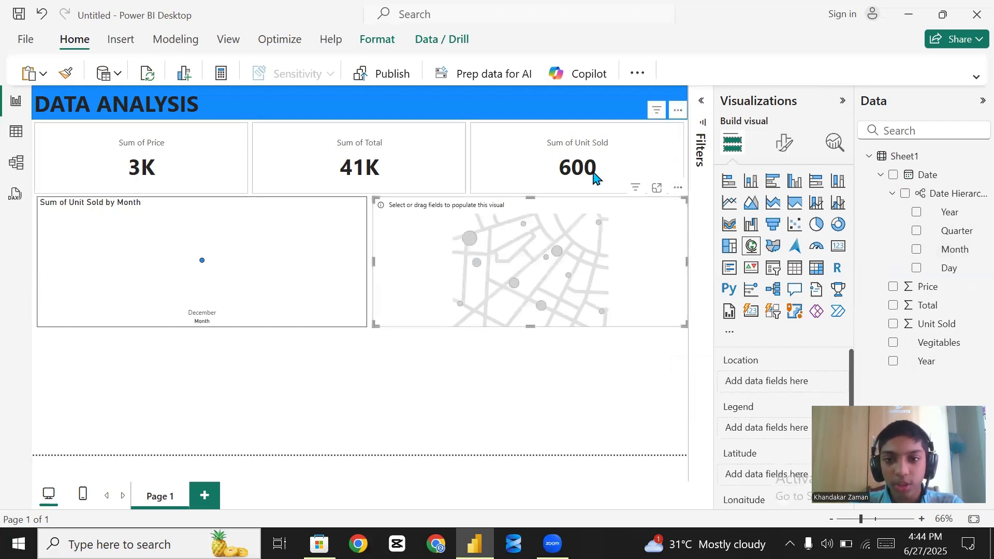
left_click(679, 192)
left_click(742, 203)
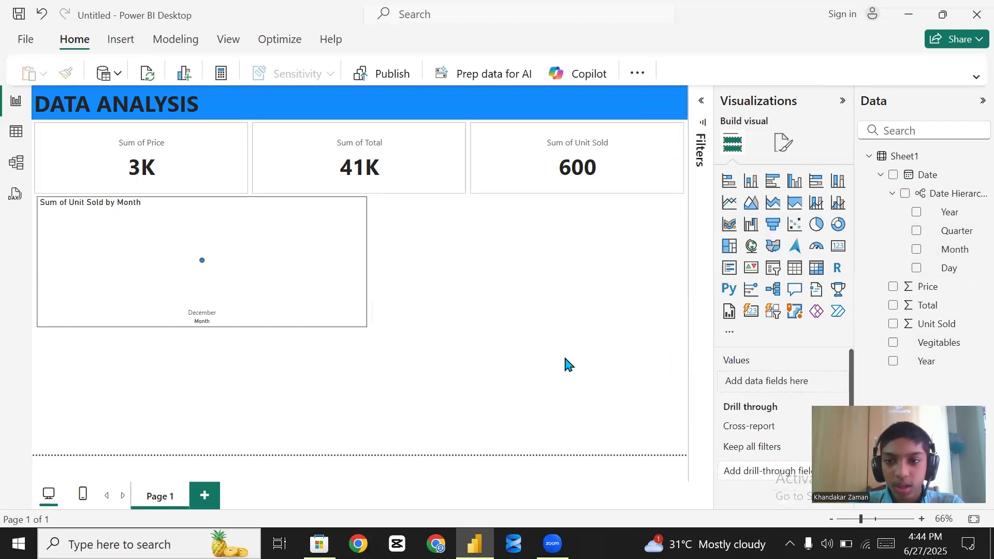
Insert a pie chart, place it beside the area chart and narrow it to fit the free width under the cards
left_click(817, 224)
left_click_drag(223, 404, 539, 275)
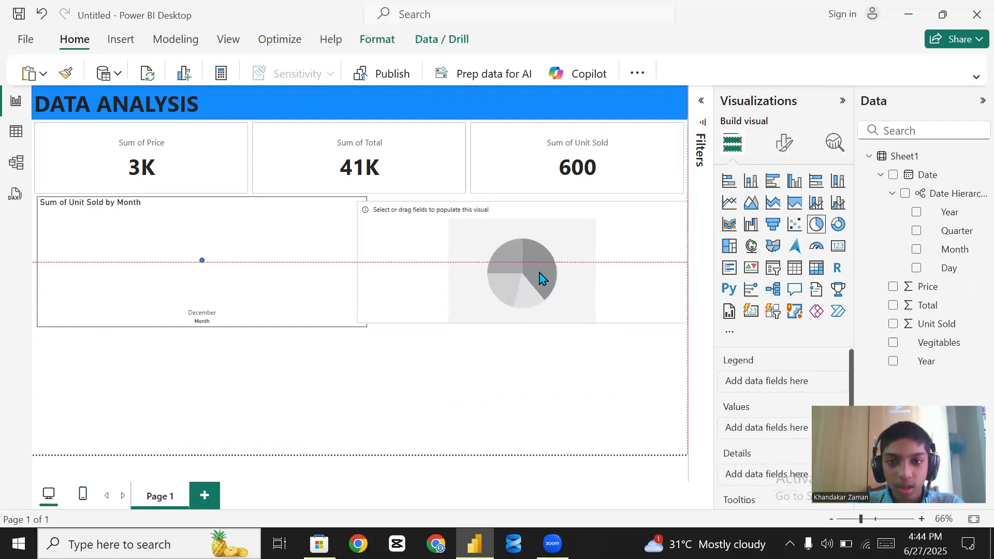
left_click_drag(357, 262, 377, 278)
left_click_drag(686, 264, 678, 267)
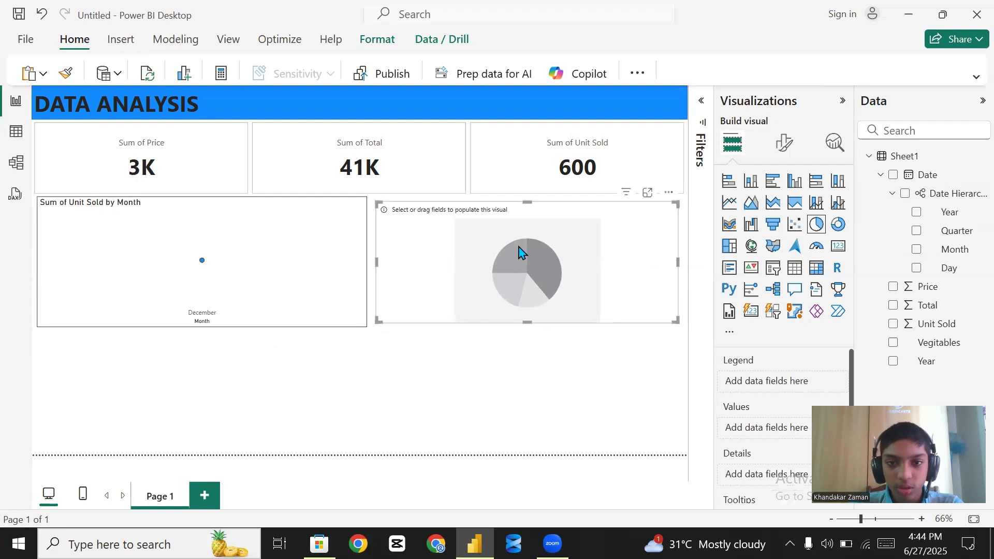
left_click_drag(526, 200, 529, 233)
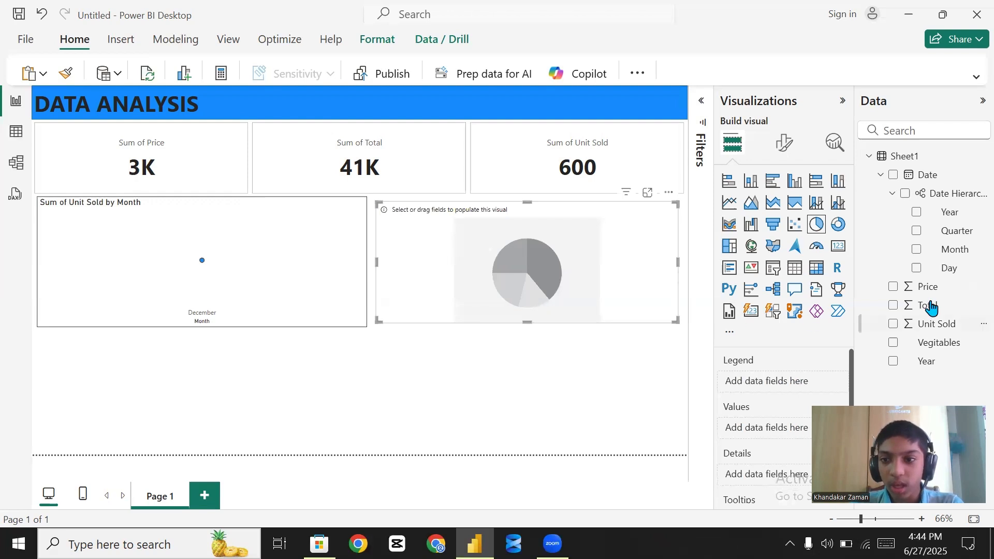
Plot Unit Sold by Price in the pie chart and copy the area chart's formatting to it with the Format Painter
left_click_drag(932, 285, 797, 383)
left_click_drag(878, 325, 724, 441)
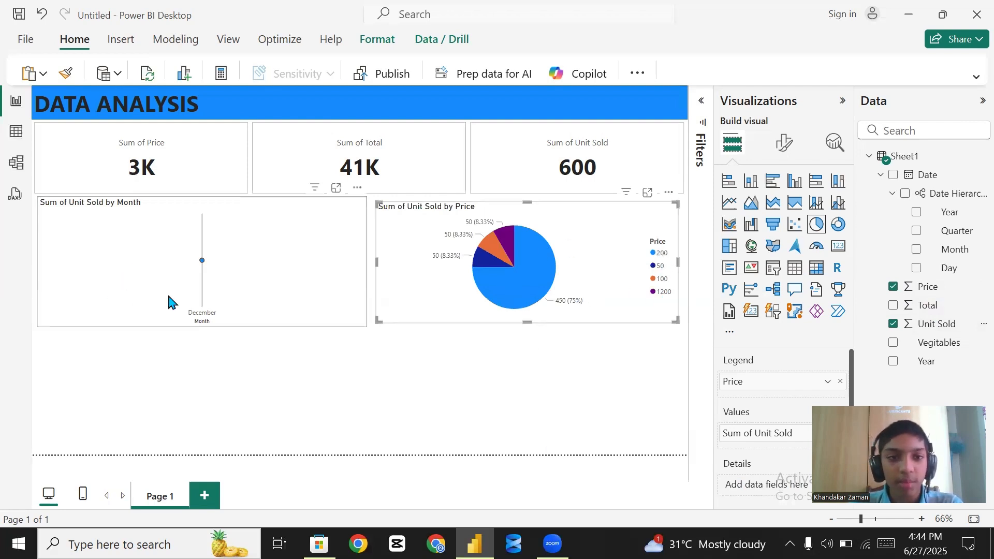
left_click(194, 298)
left_click(62, 75)
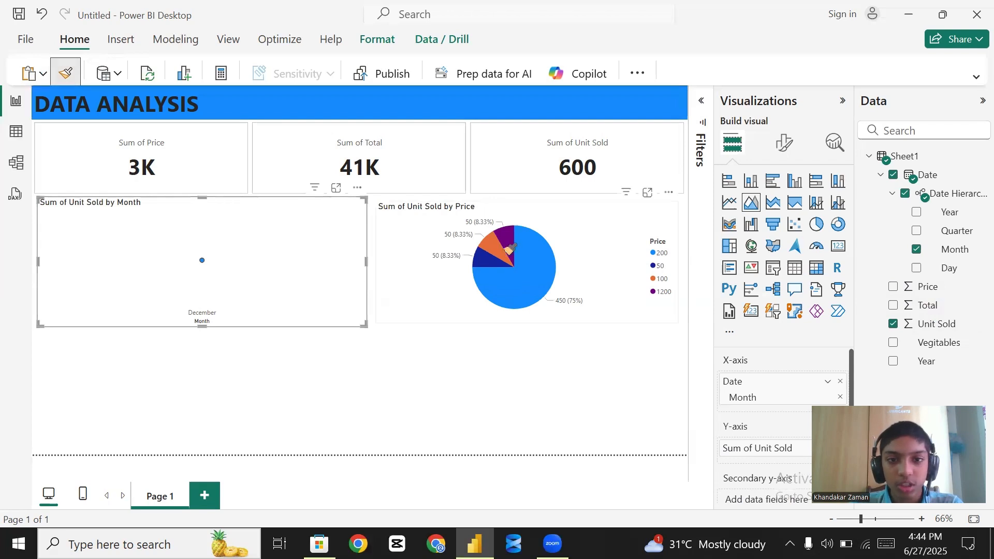
left_click(531, 267)
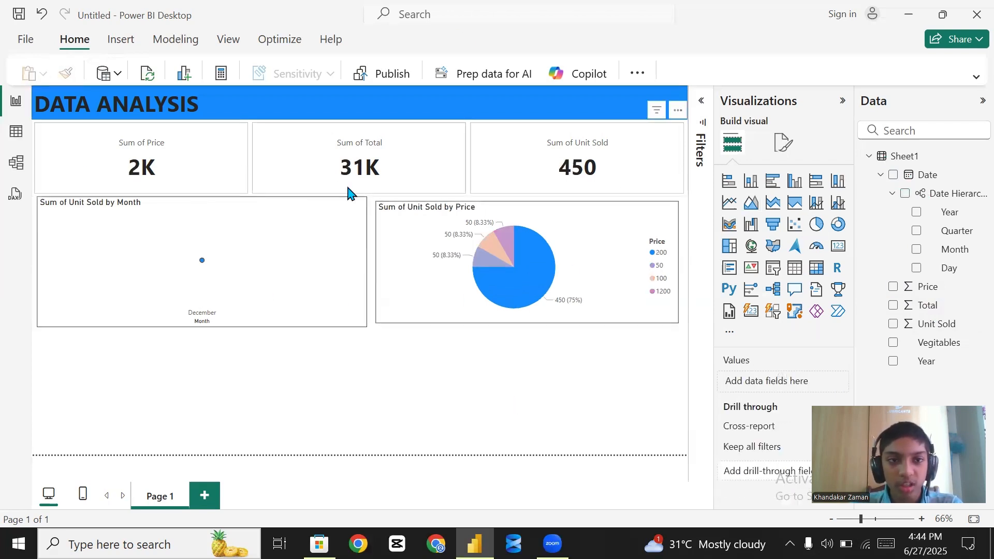
Filter the report by the pie's 50 slice and then its 1200 slice, and extend the pie chart down to the page's lower edge
left_click(496, 262)
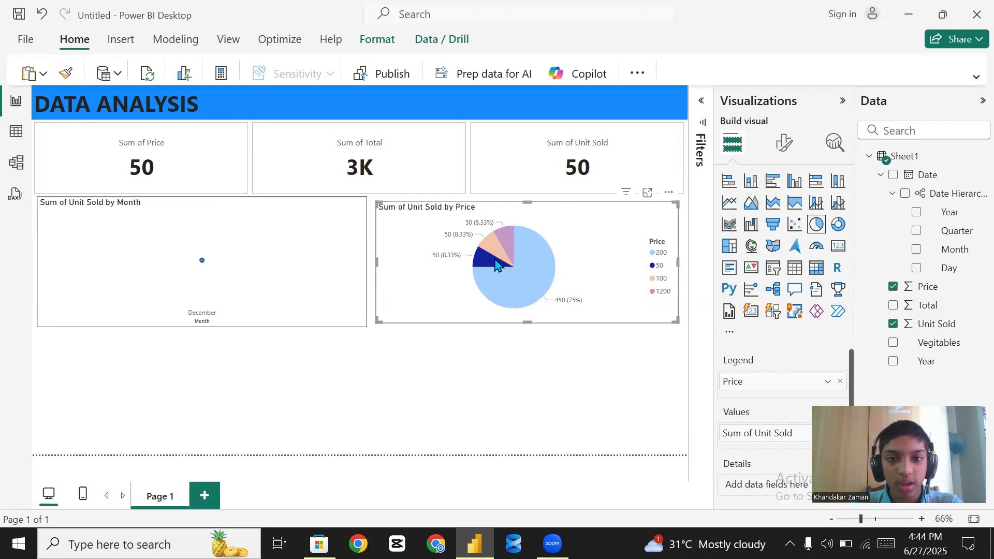
left_click(509, 247)
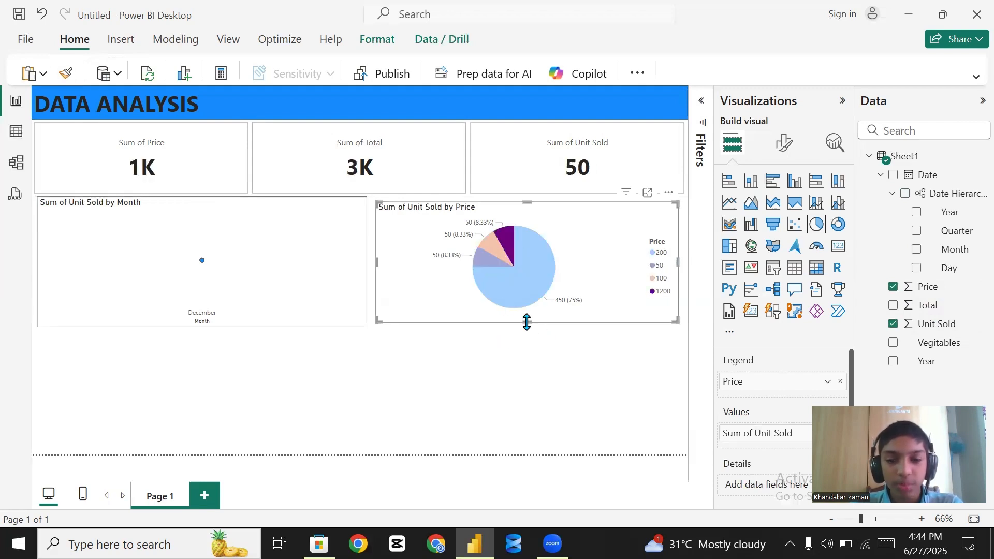
left_click_drag(527, 320, 528, 439)
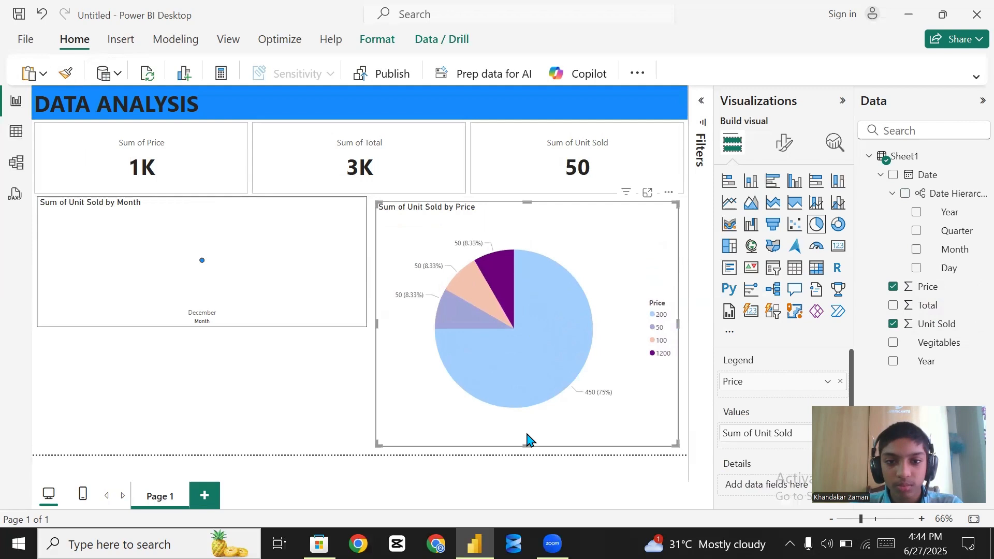
Insert a stacked column chart below the area chart with the count of Day on the Y-axis and Total on the X-axis
left_click(315, 417)
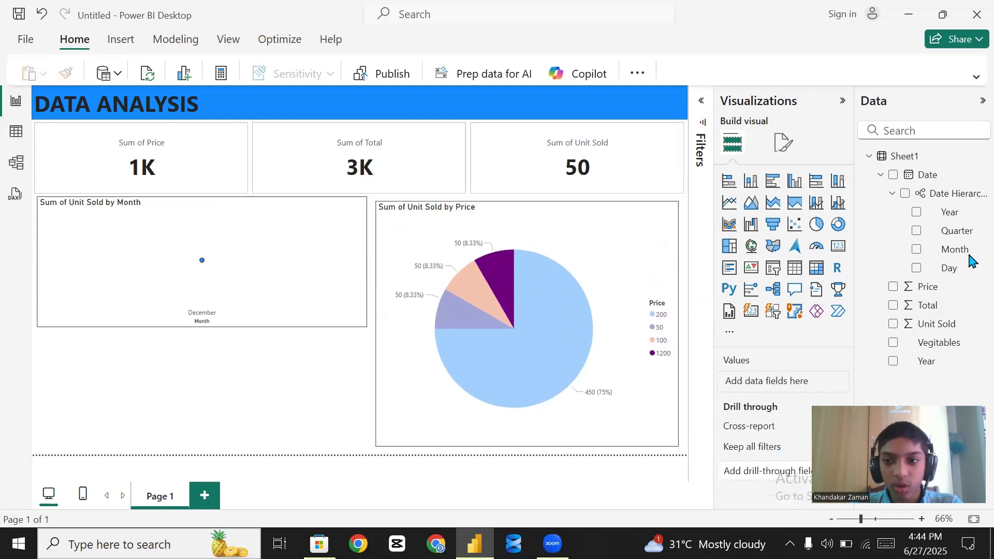
left_click(751, 182)
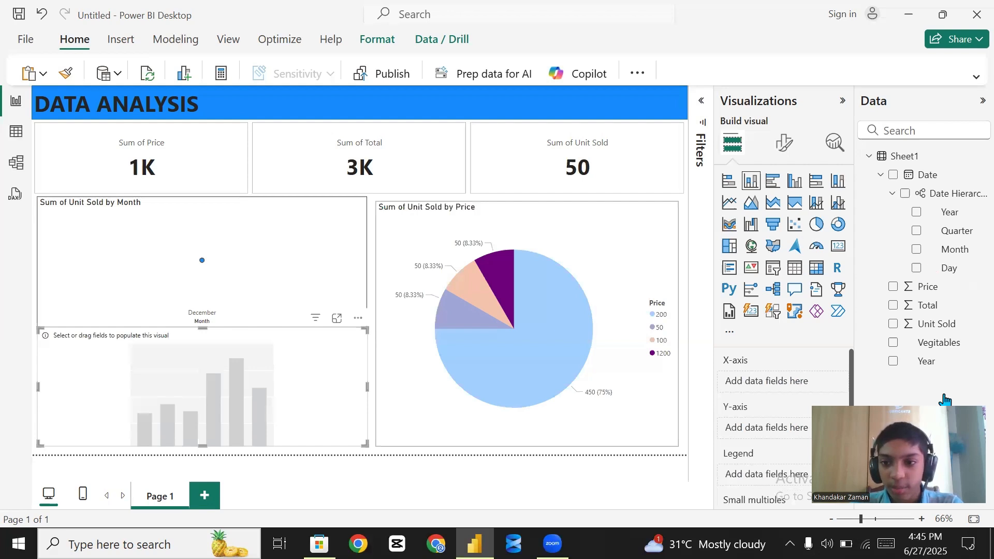
left_click_drag(959, 269, 771, 419)
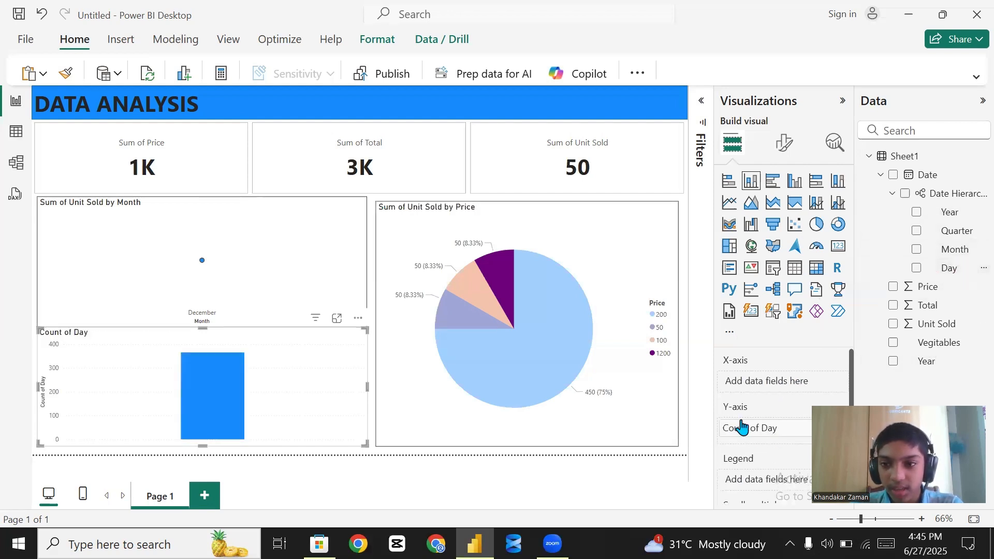
left_click_drag(931, 306, 775, 381)
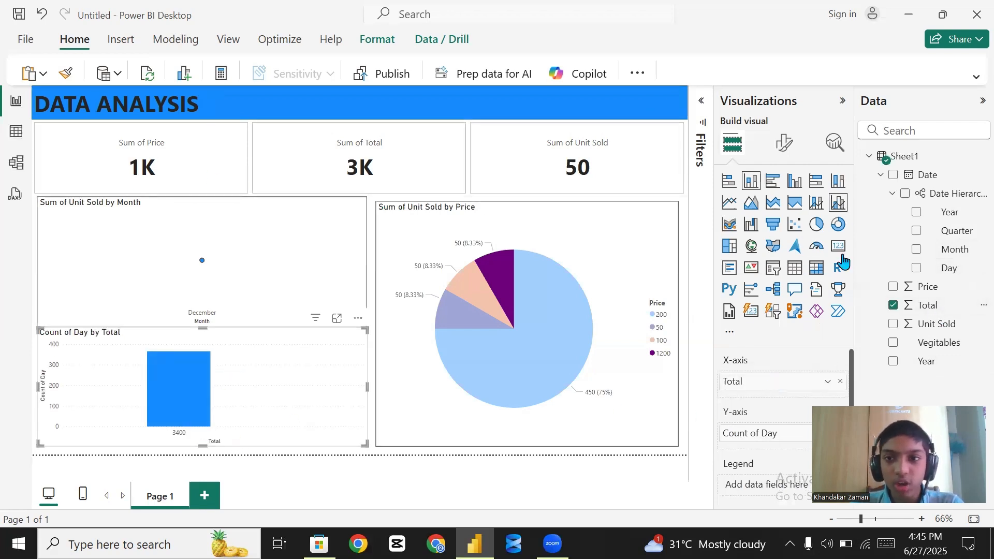
left_click(576, 479)
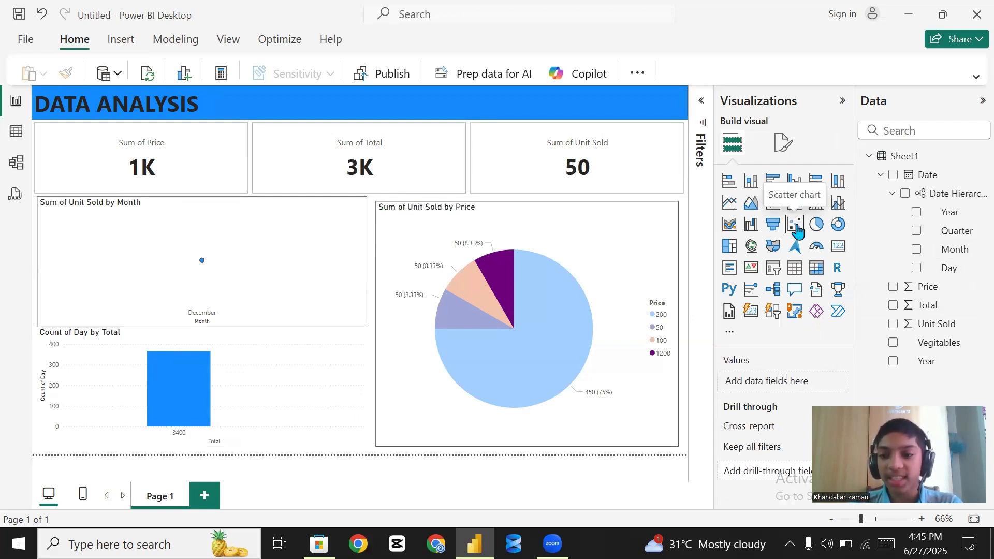
Insert a slicer, move it over the middle of the page's upper area and set Month from the date hierarchy as its field
left_click(774, 268)
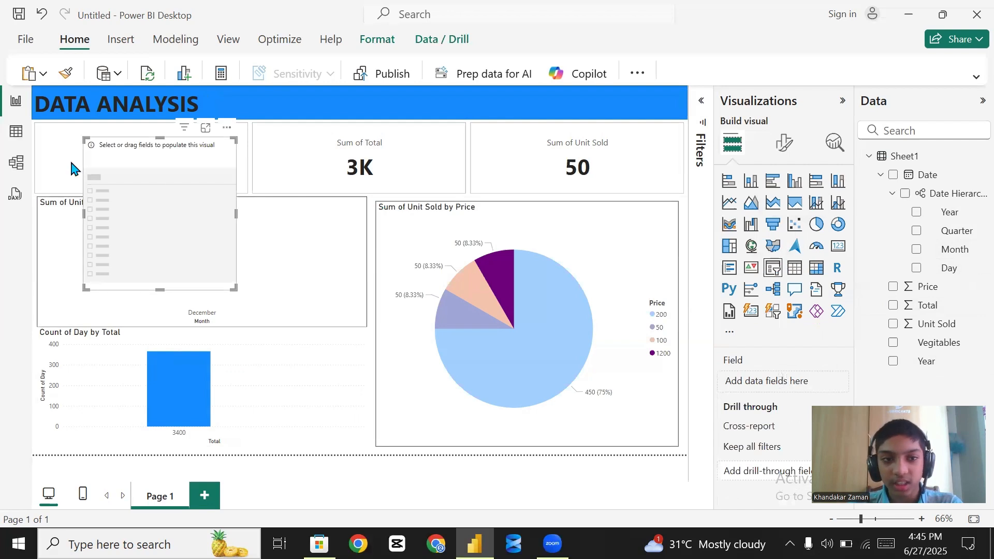
left_click_drag(197, 217, 420, 194)
left_click(953, 238)
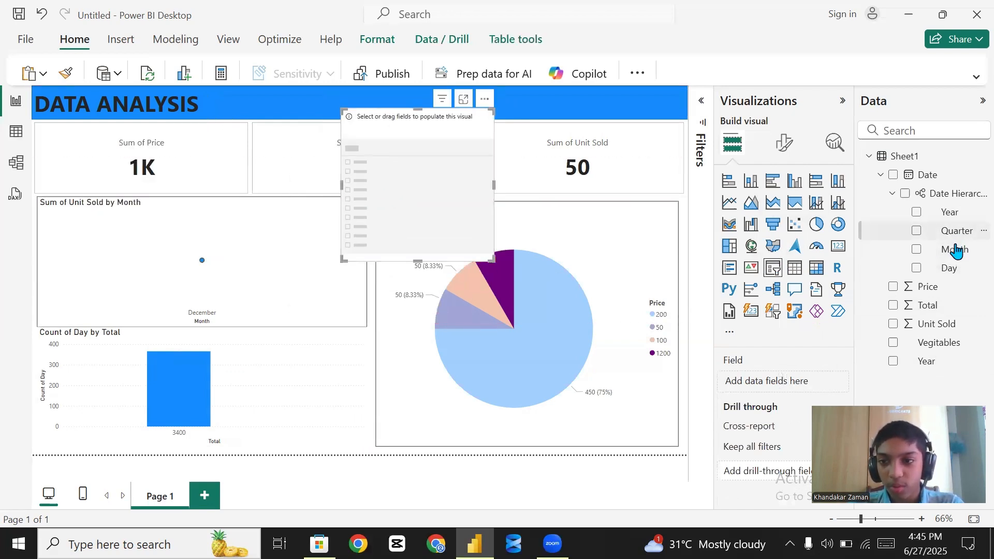
left_click_drag(954, 246, 789, 381)
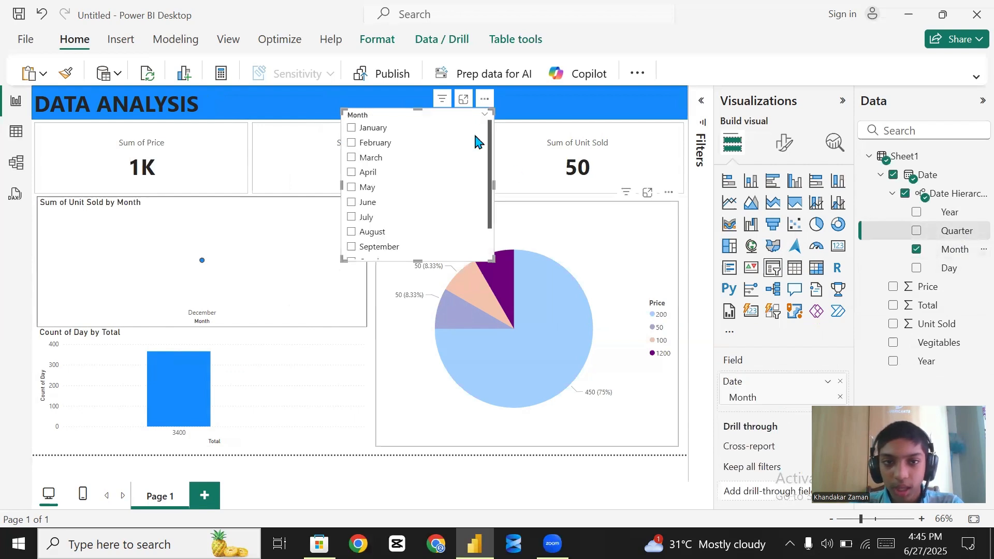
Try March and January in the Month slicer and Month on the column chart's X-axis, clearing the slicer selection
left_click(375, 146)
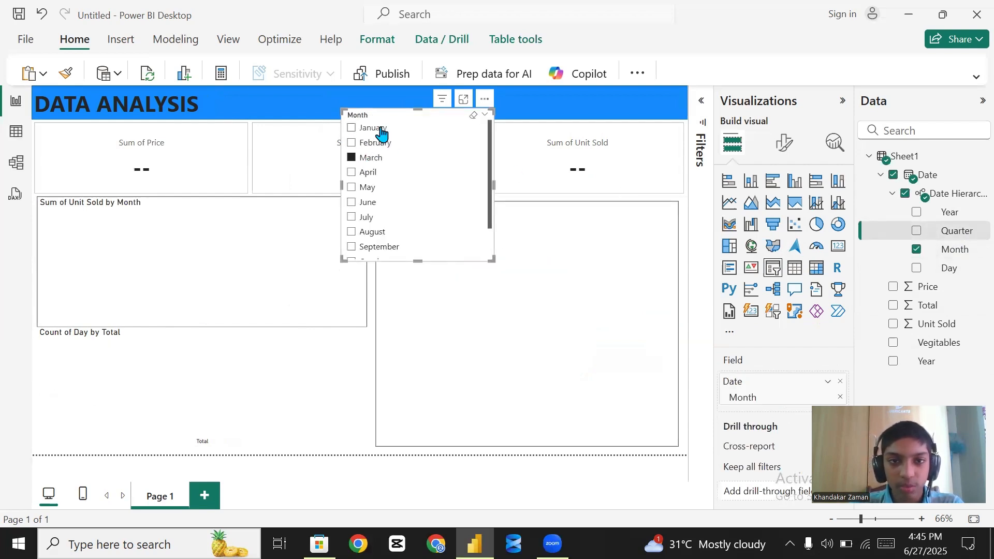
left_click(380, 128)
left_click(278, 394)
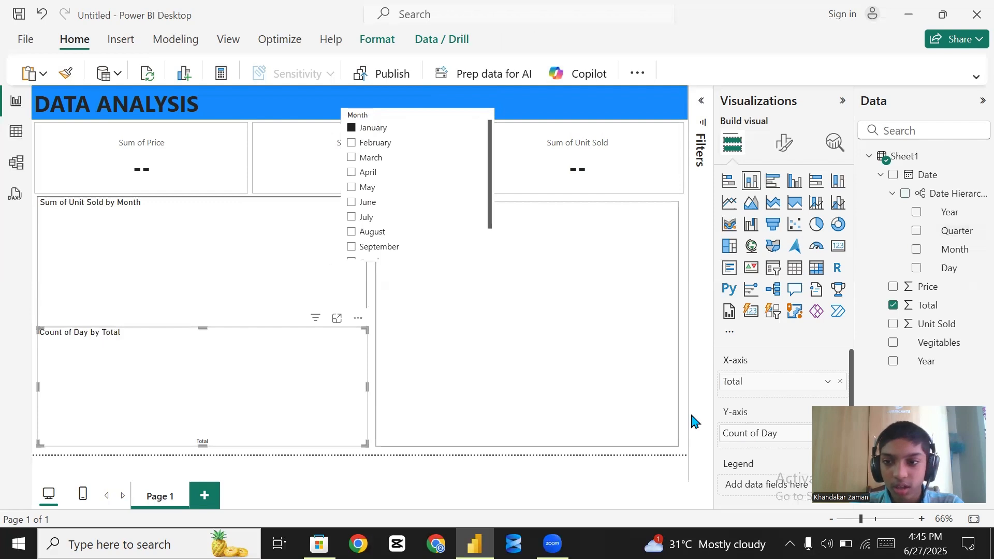
left_click_drag(954, 249, 788, 397)
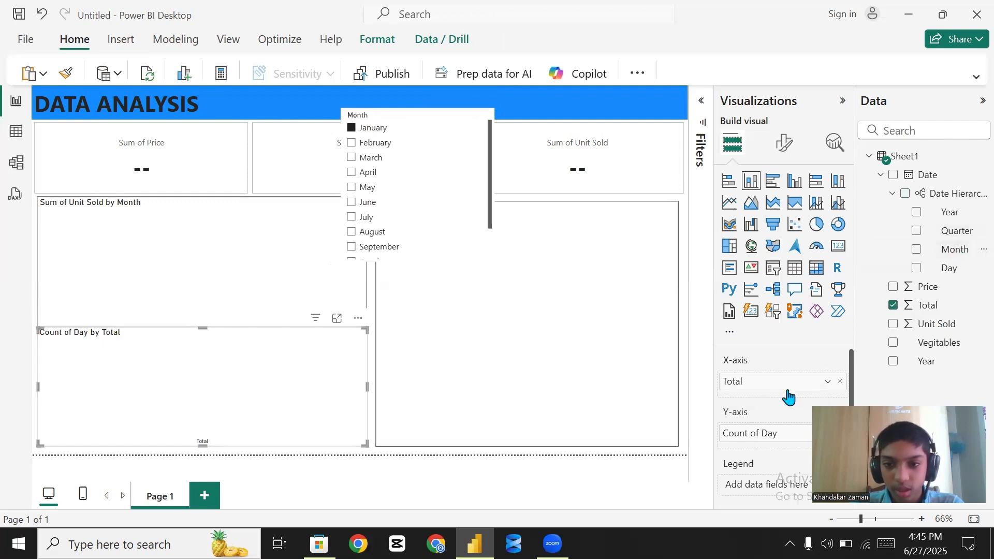
left_click(473, 124)
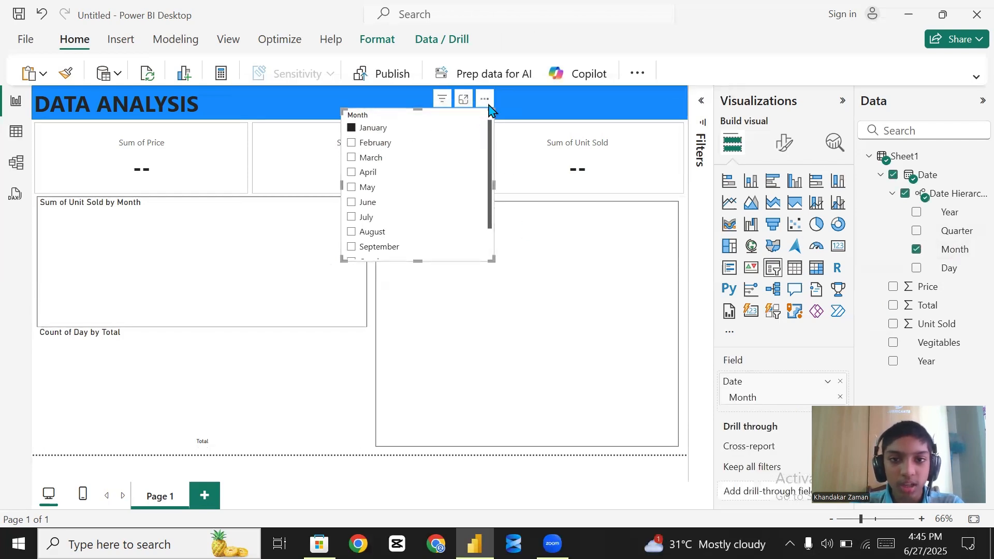
left_click(474, 116)
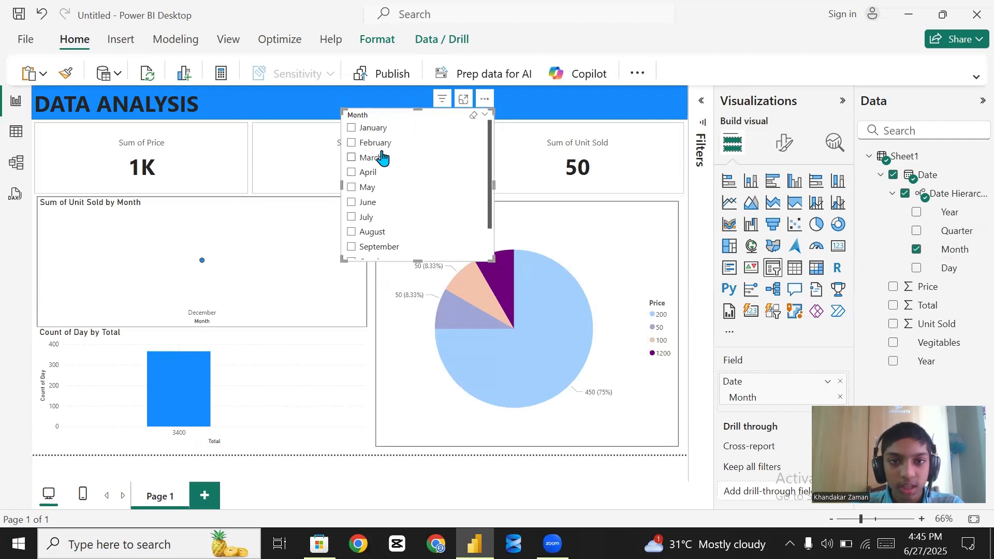
Move the Month slicer up onto the DATA ANALYSIS title banner and shorten it to about the banner's height
left_click(421, 265)
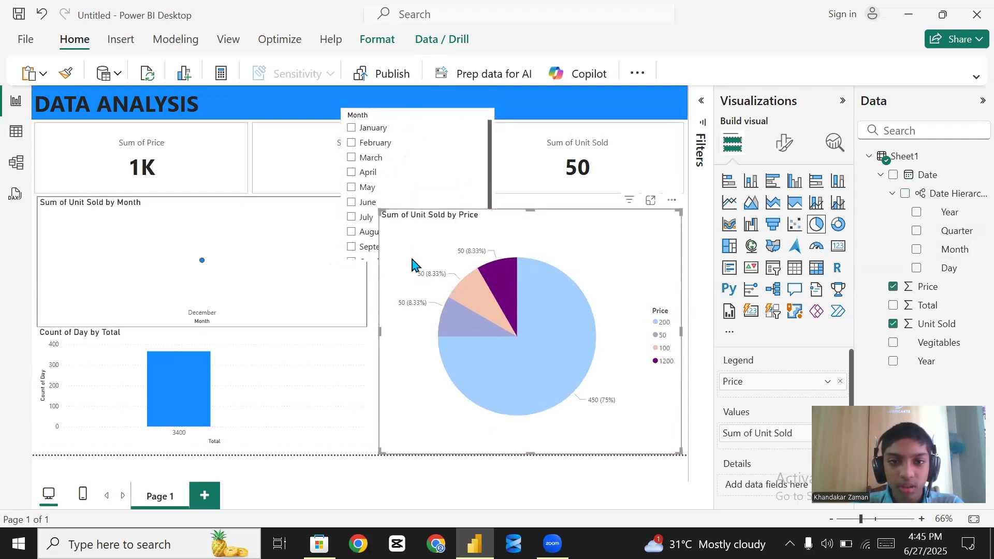
left_click_drag(428, 103, 428, 96)
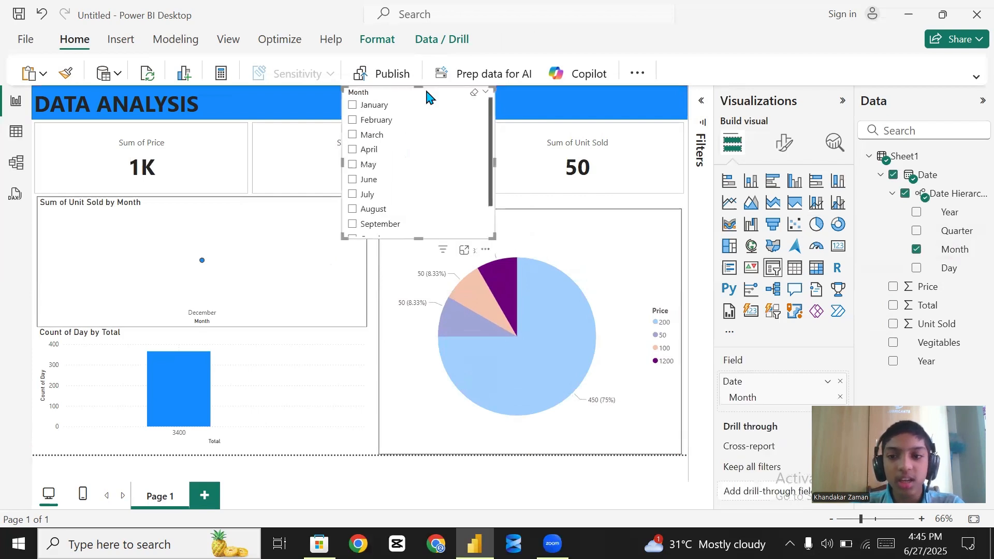
left_click_drag(418, 238, 418, 111)
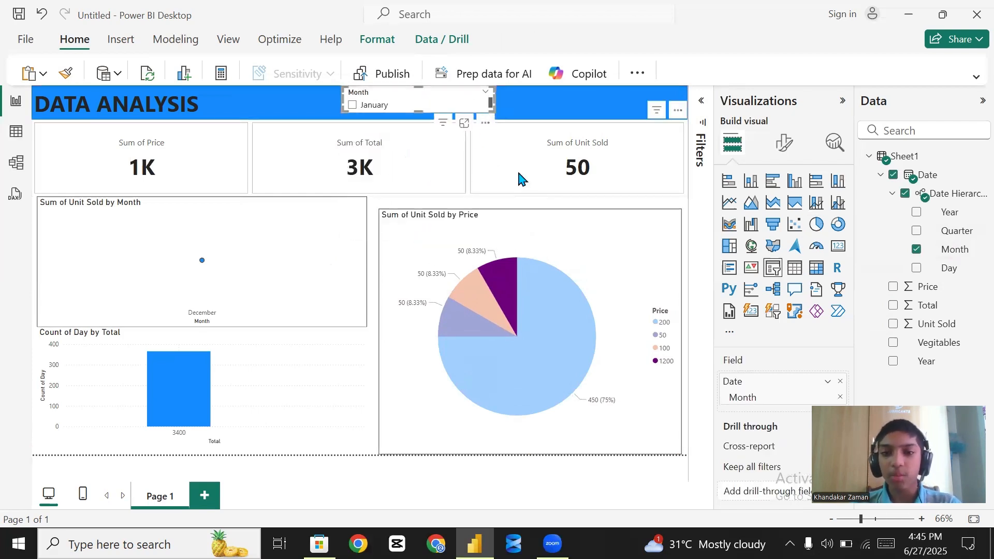